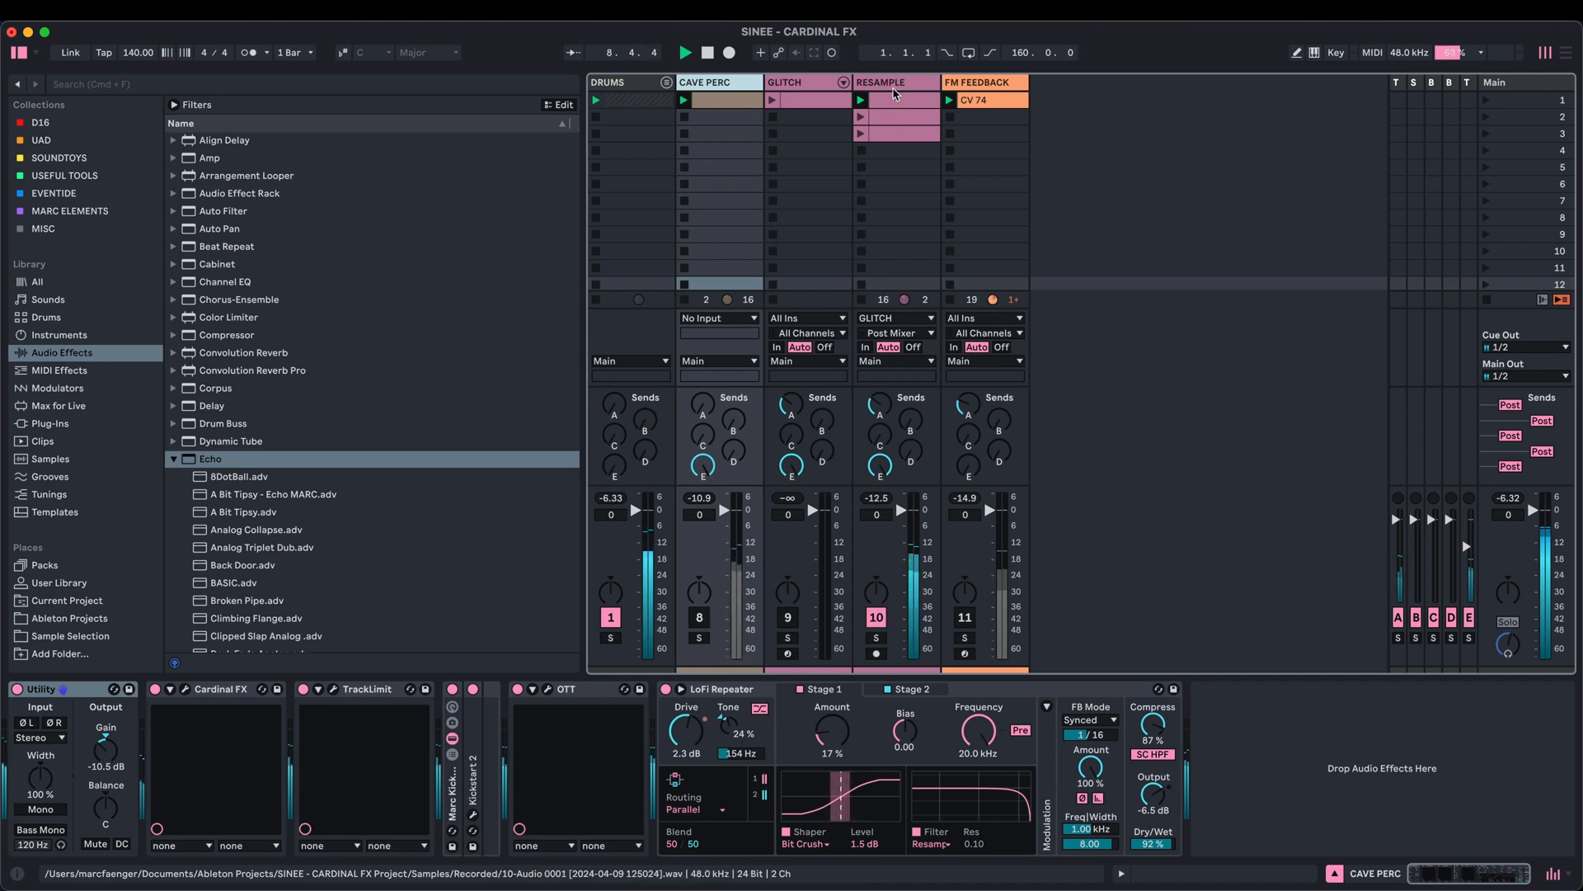
# On the RESAMPLE track, launch the second clip and, after listening to it, the third clip
pyautogui.click(893, 83)
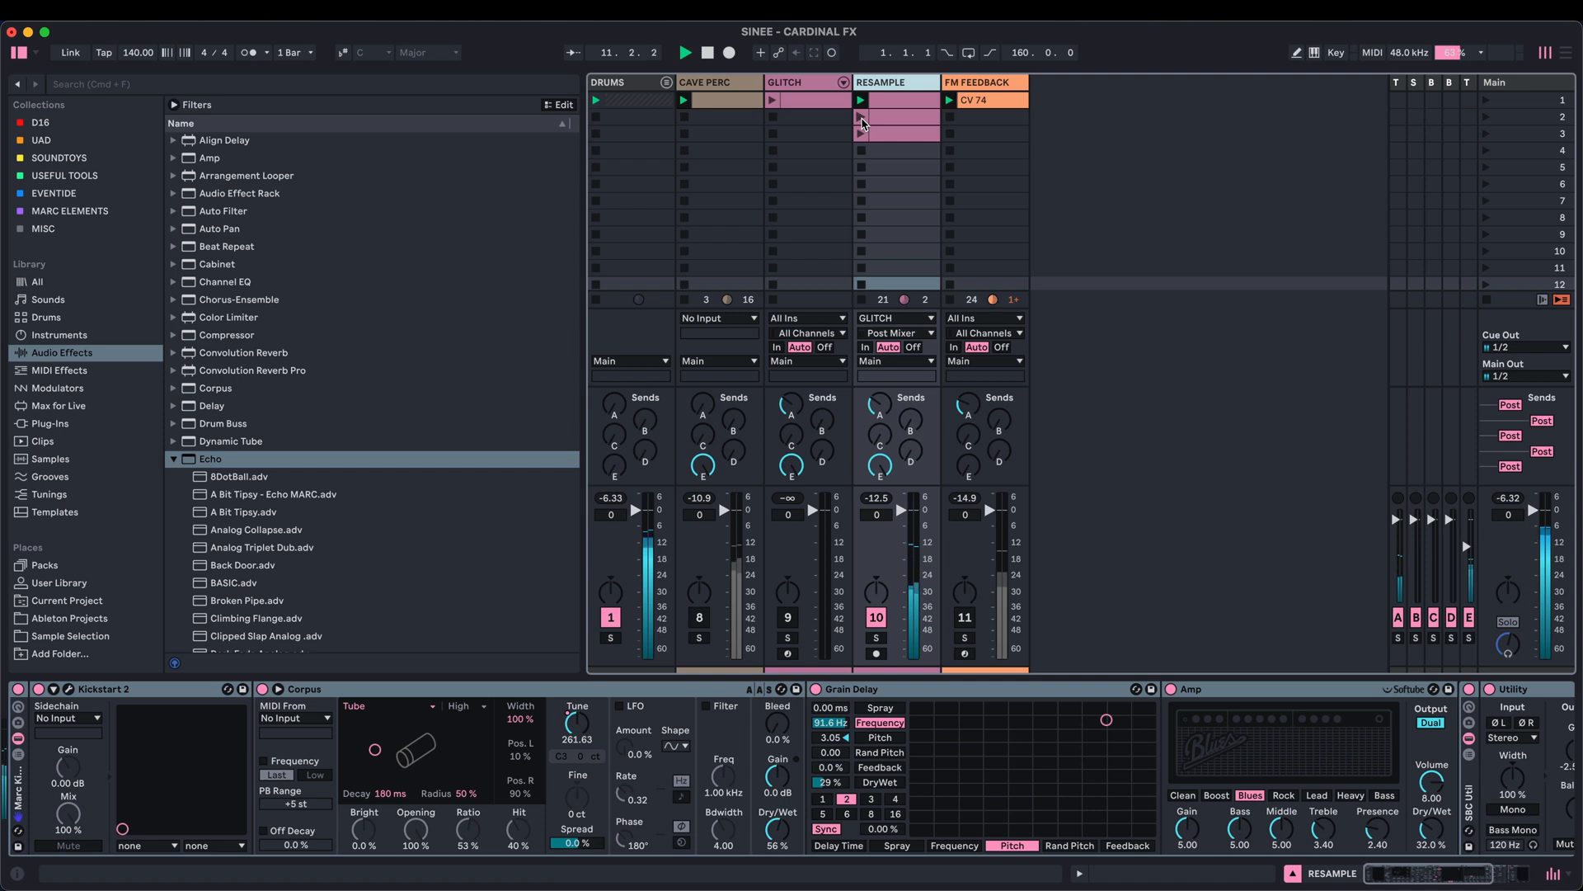
pyautogui.click(862, 120)
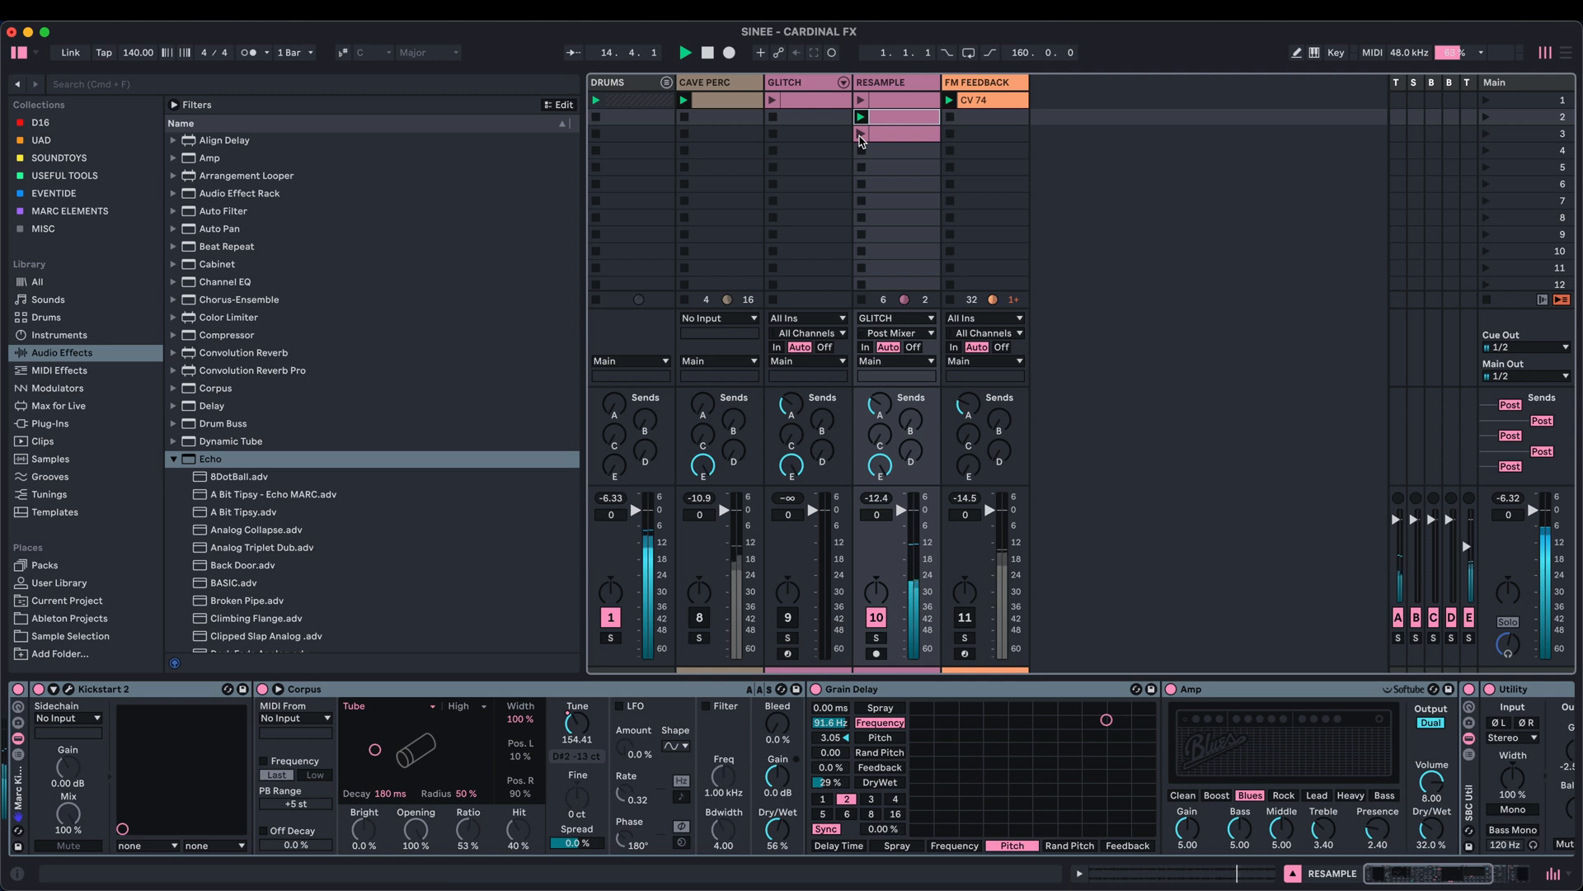
pyautogui.click(862, 138)
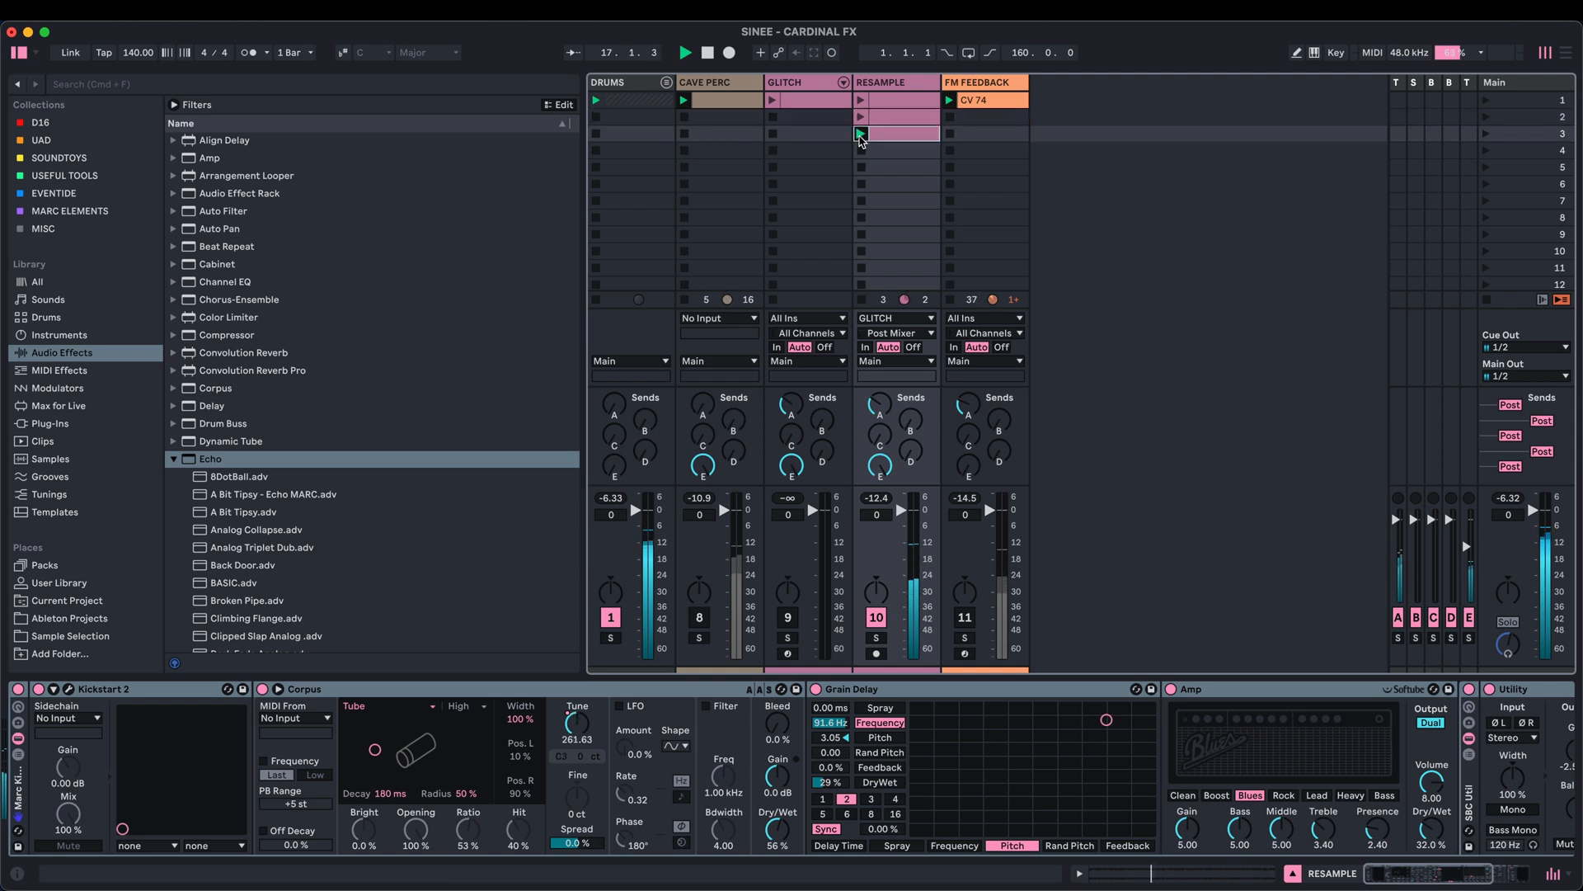
# View the Cardinal FX patch of the FM FEEDBACK track, close it, and mute the DRUMS track
pyautogui.click(975, 85)
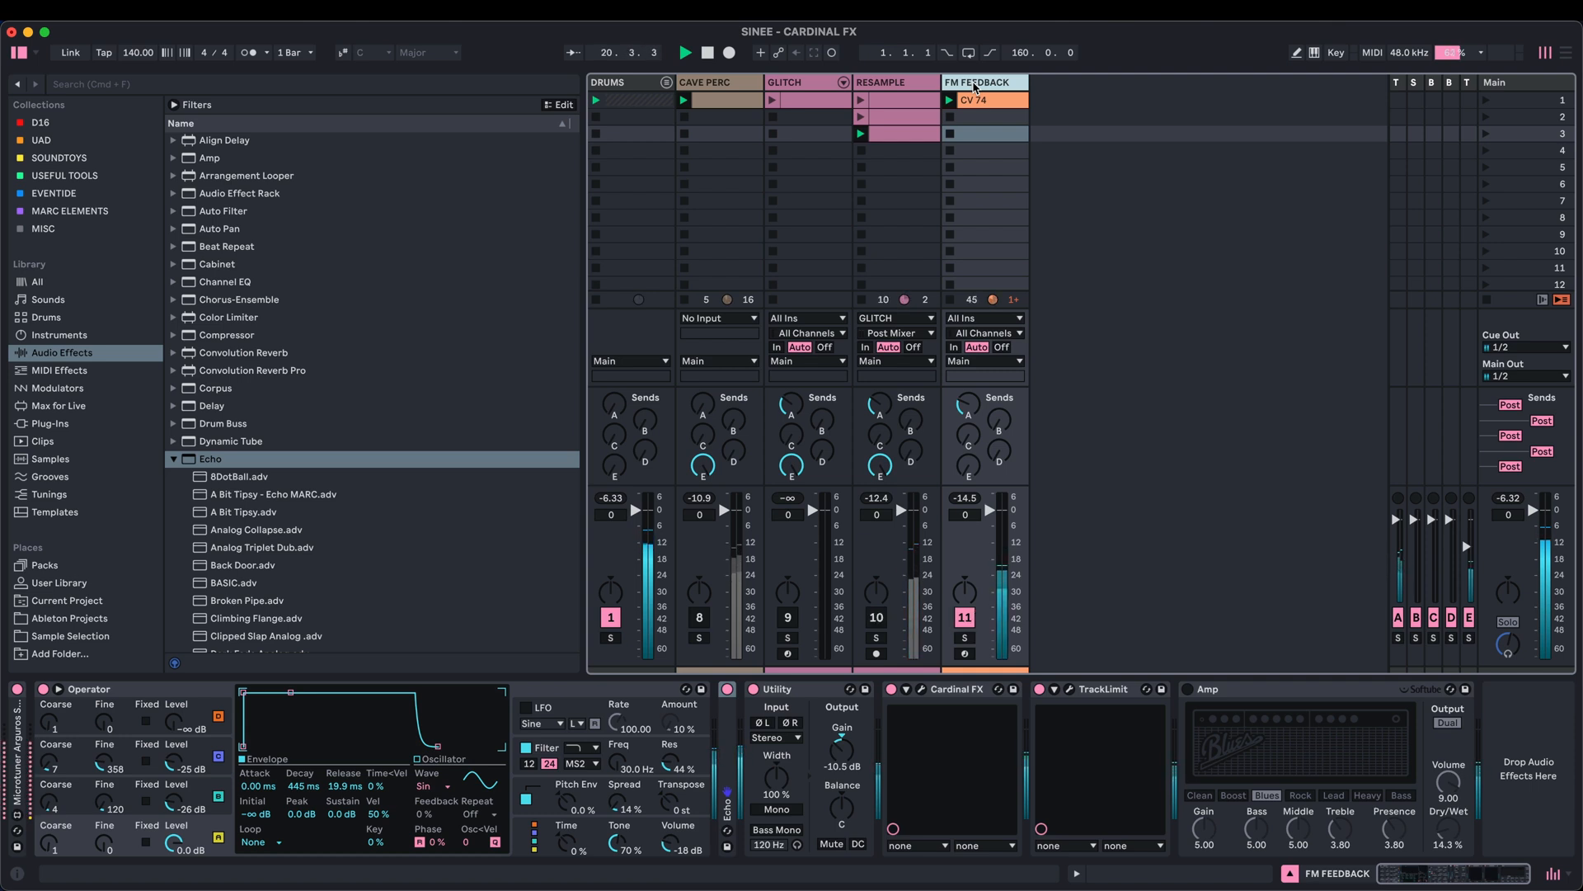
pyautogui.click(922, 690)
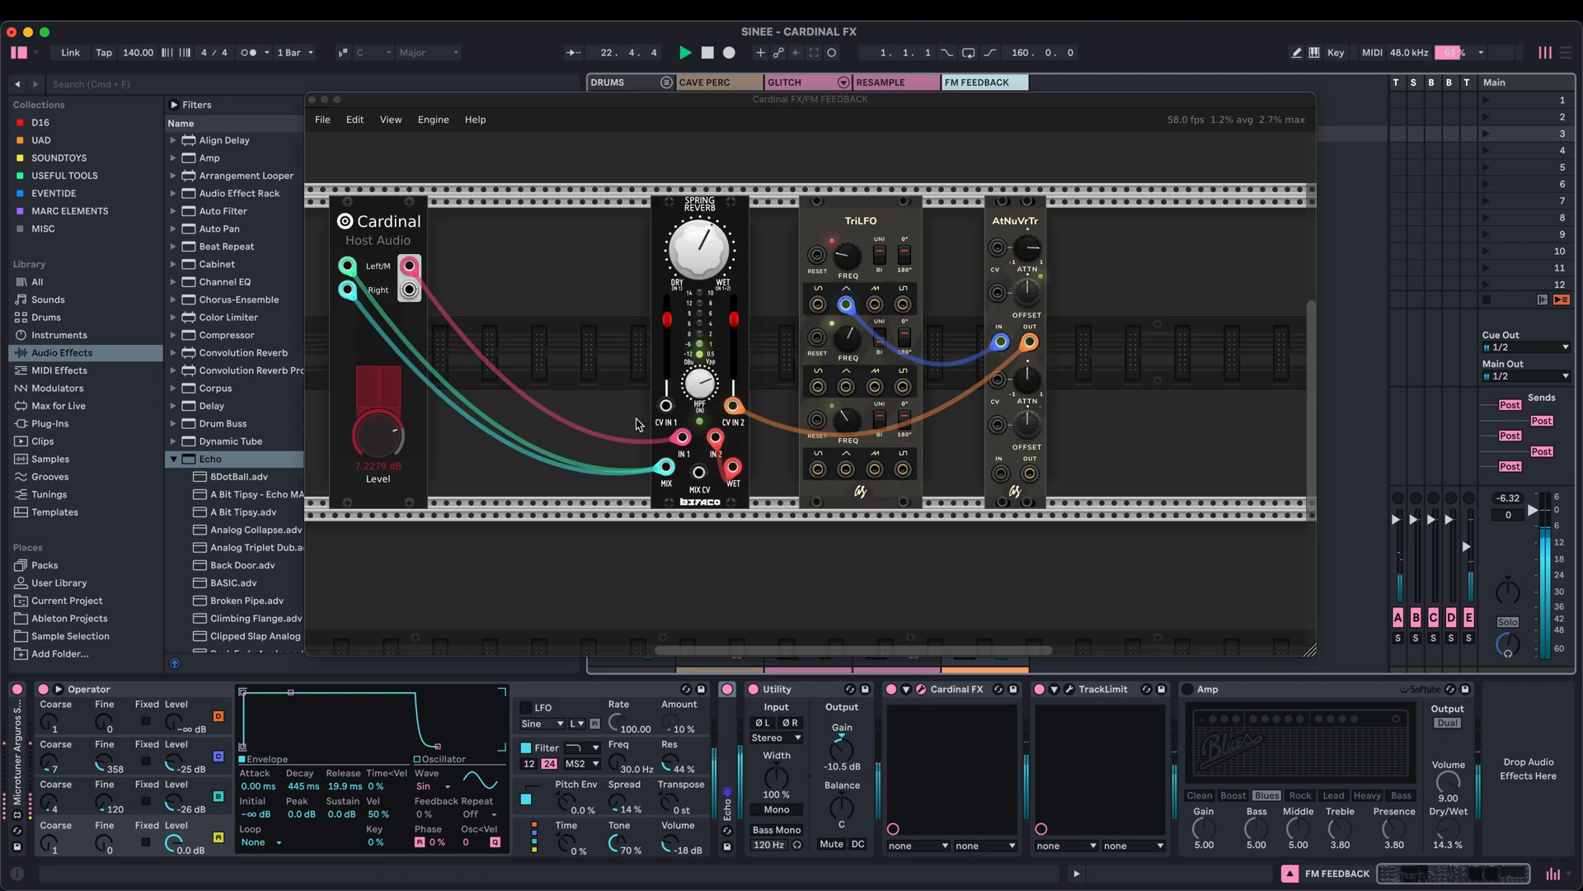
pyautogui.click(312, 100)
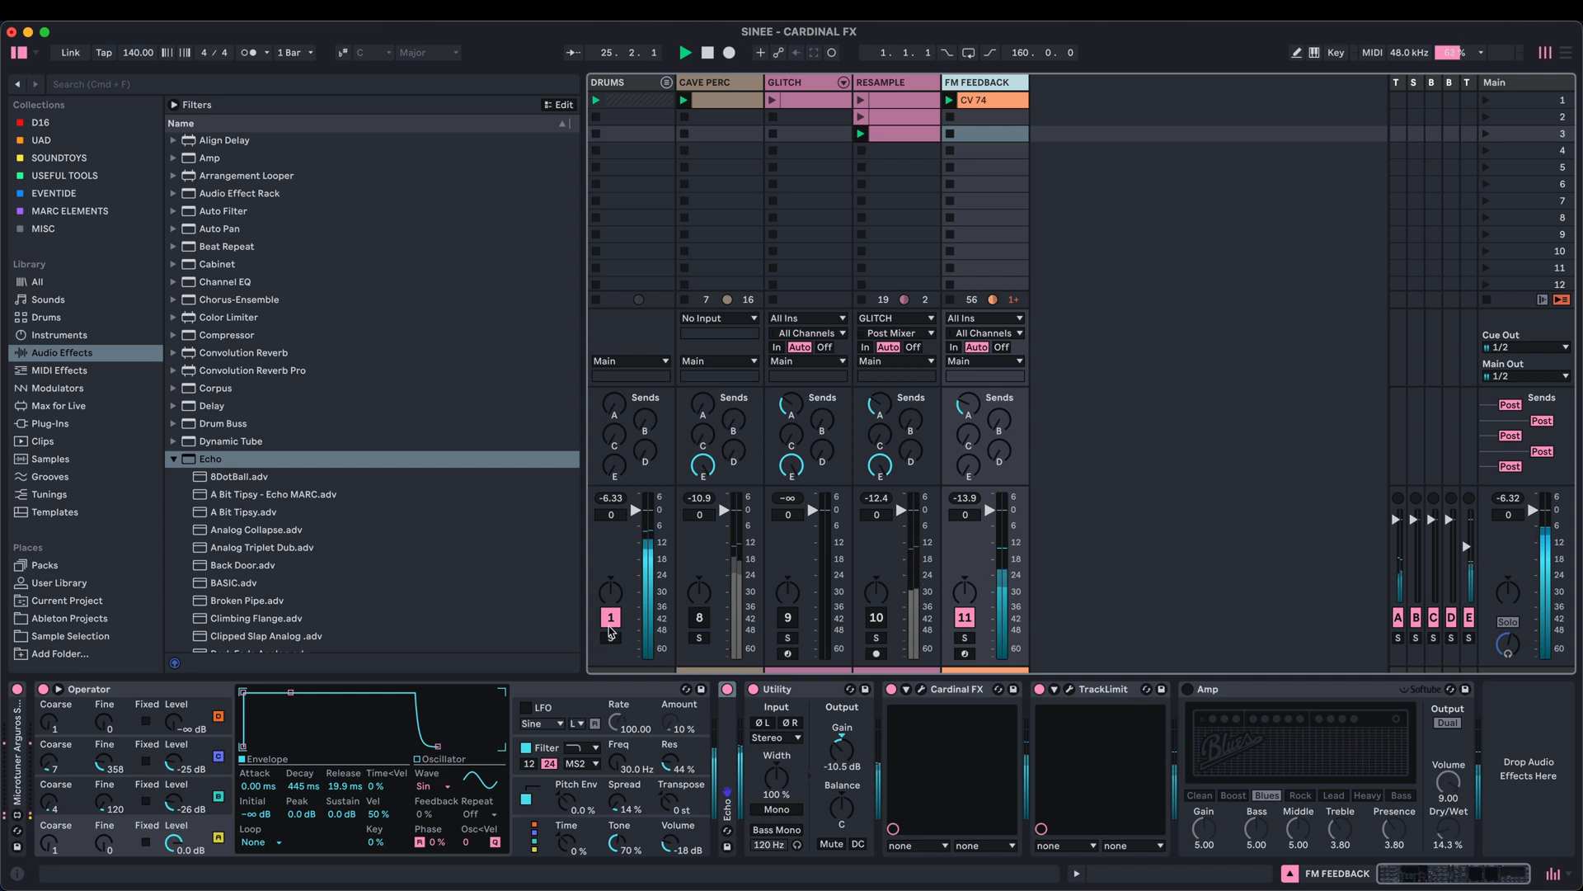
pyautogui.click(610, 625)
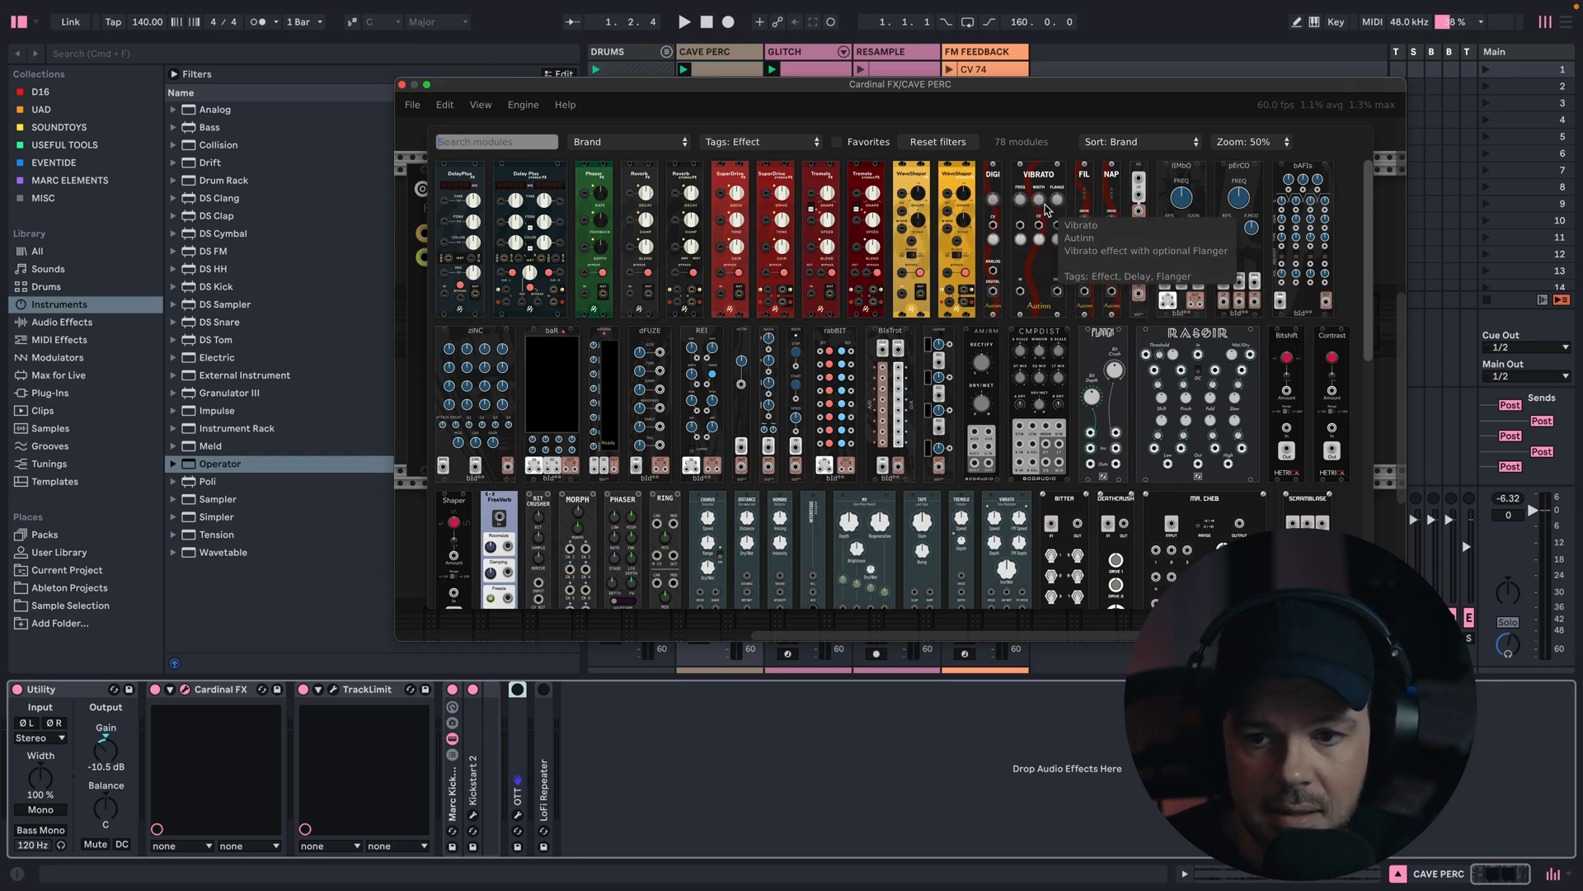
# Look through the modules tagged Effect in the module browser of the CAVE PERC track's Cardinal FX
pyautogui.scroll(-10, 1134, 256)
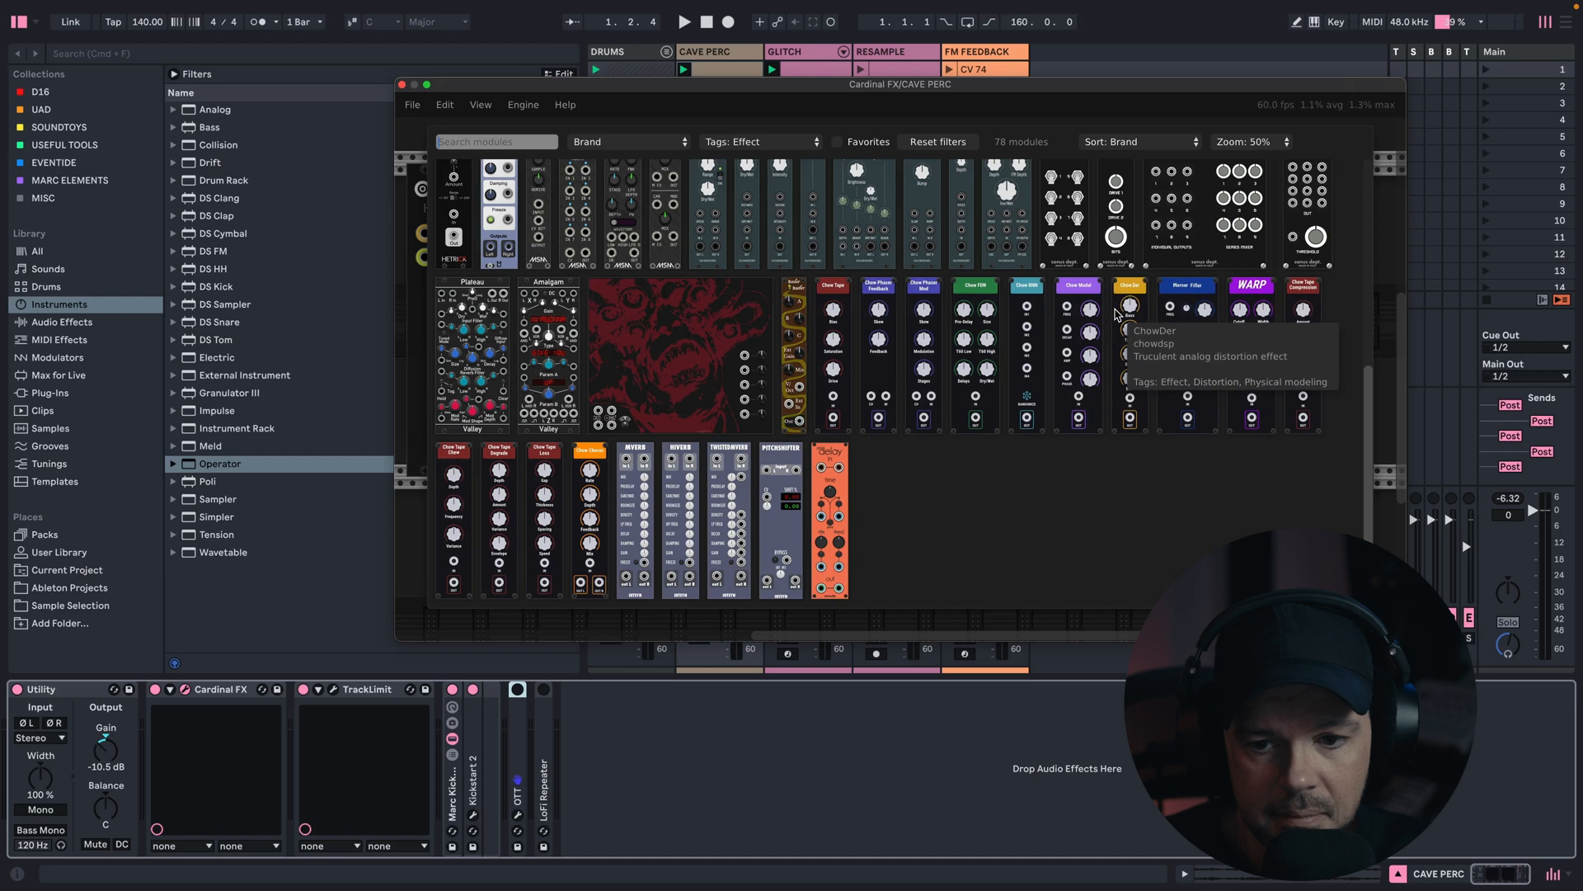
pyautogui.scroll(10, 1118, 289)
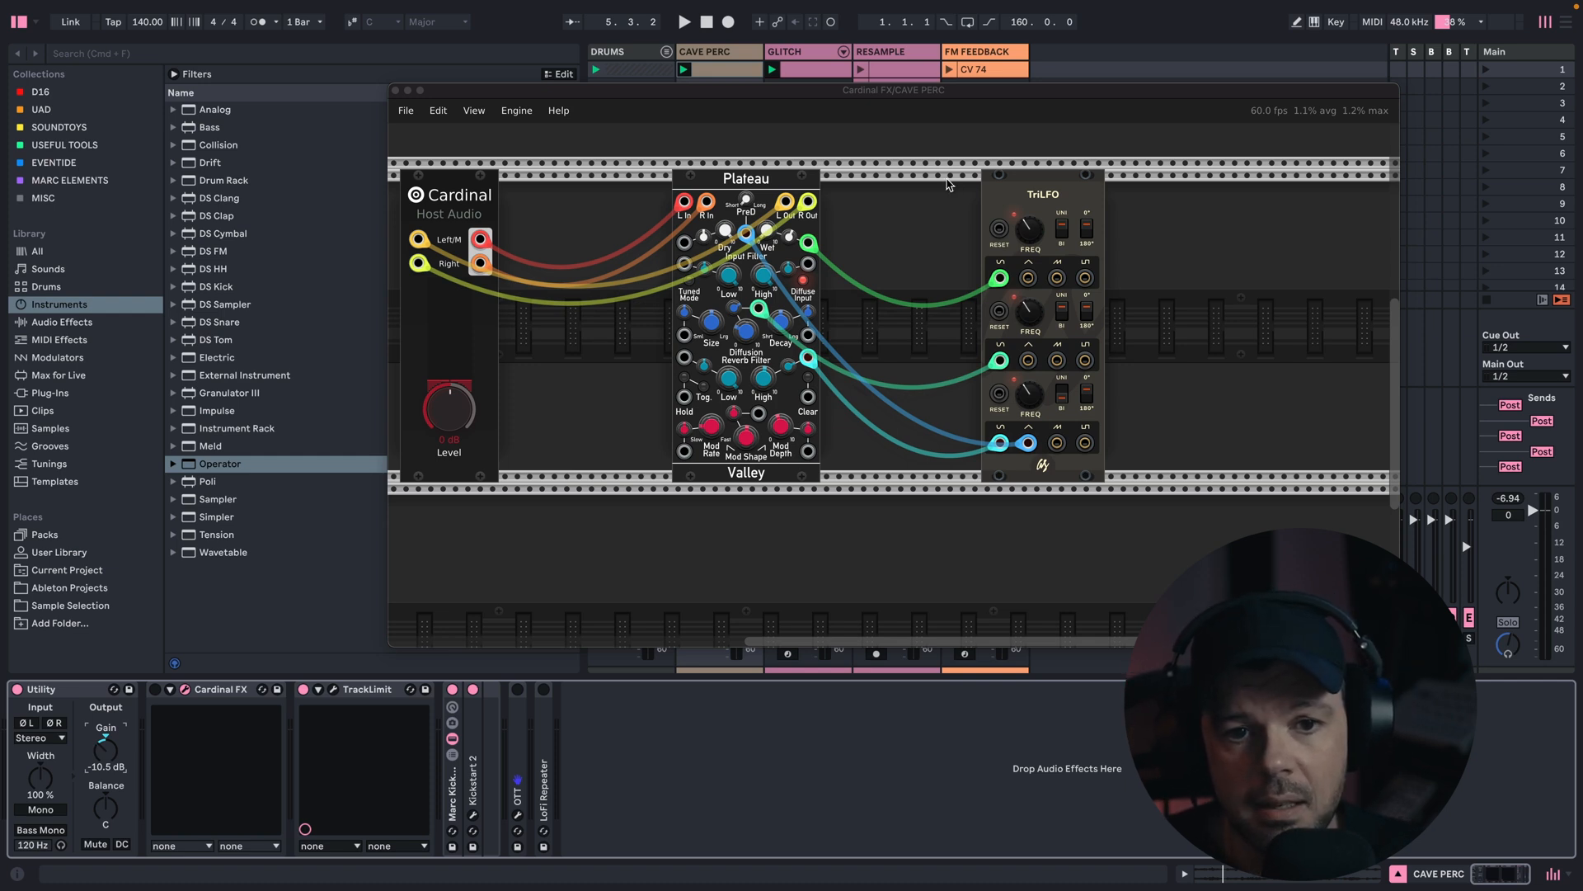
# Play the CAVE PERC clip dry, switch on the track's Cardinal FX device, and play the clip again
pyautogui.click(743, 75)
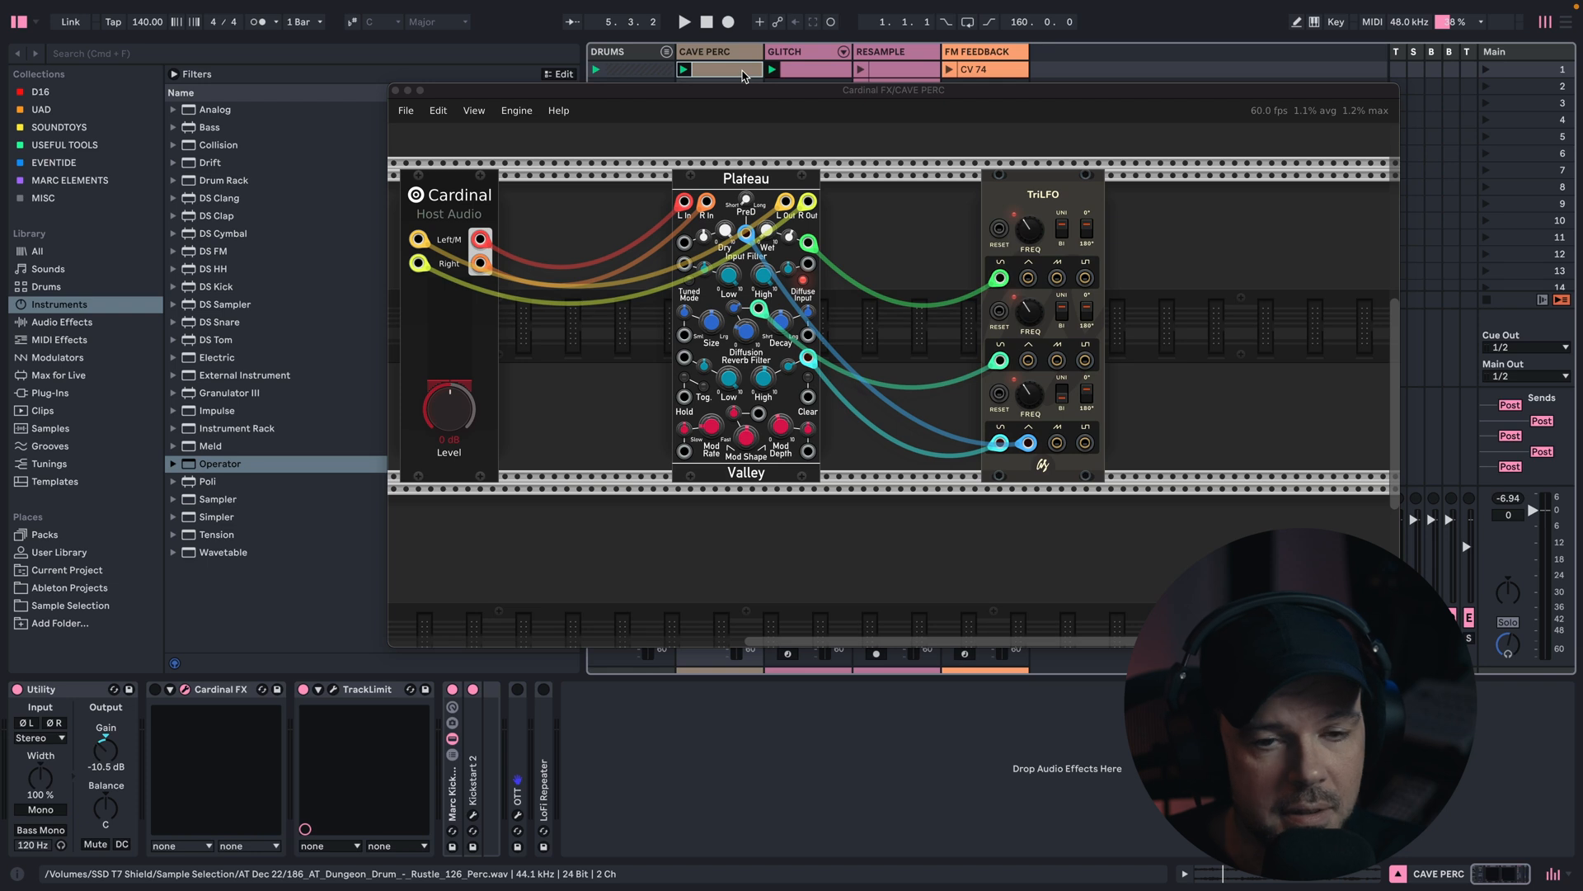
pyautogui.press('space')
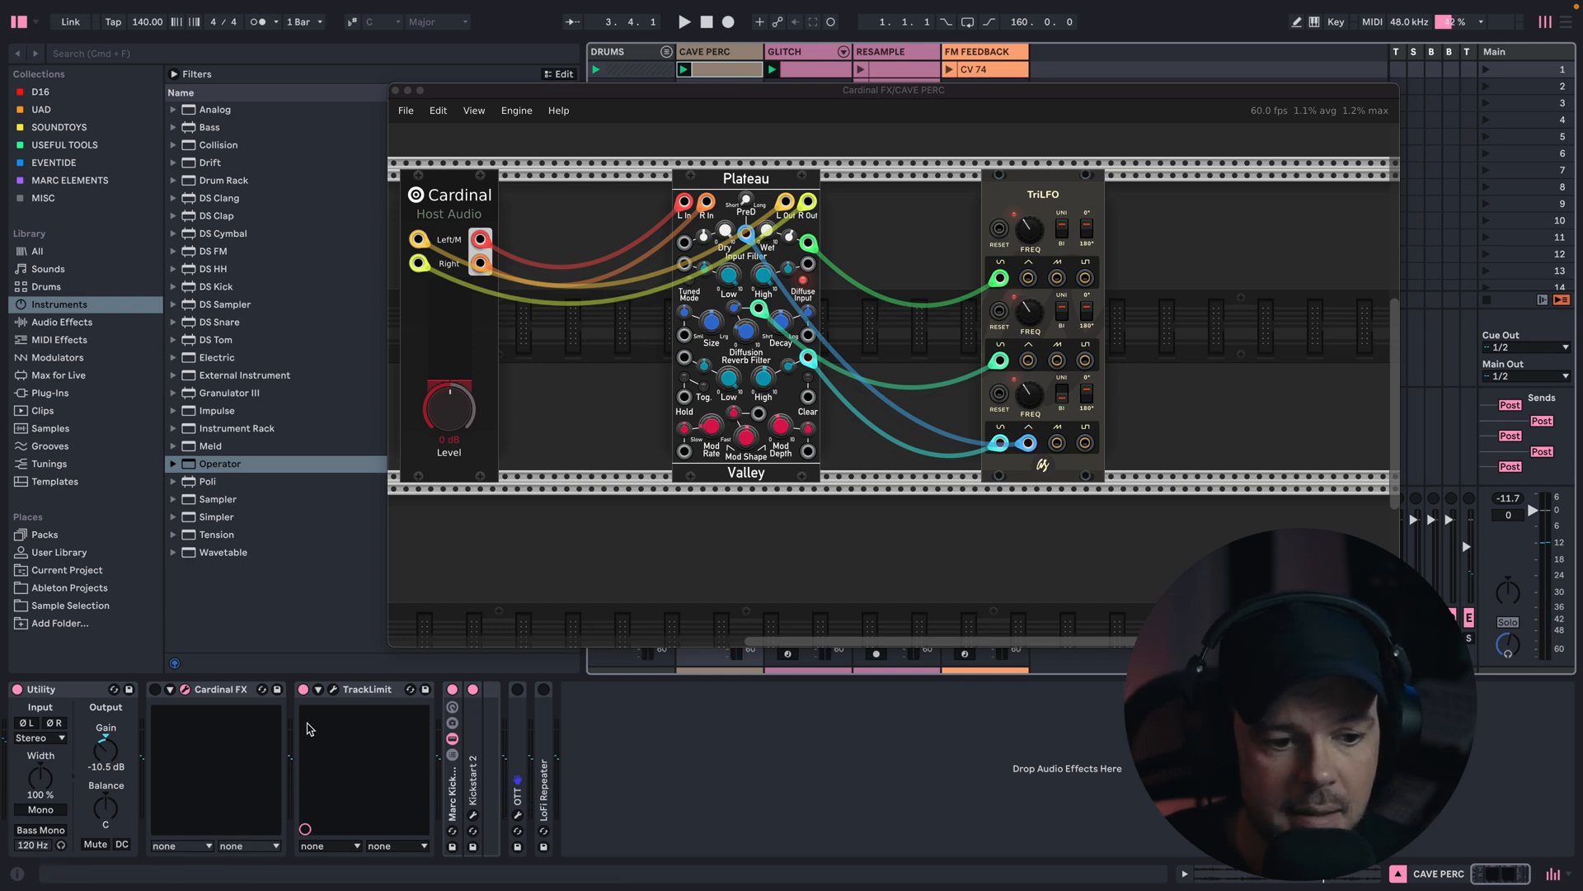
pyautogui.click(155, 690)
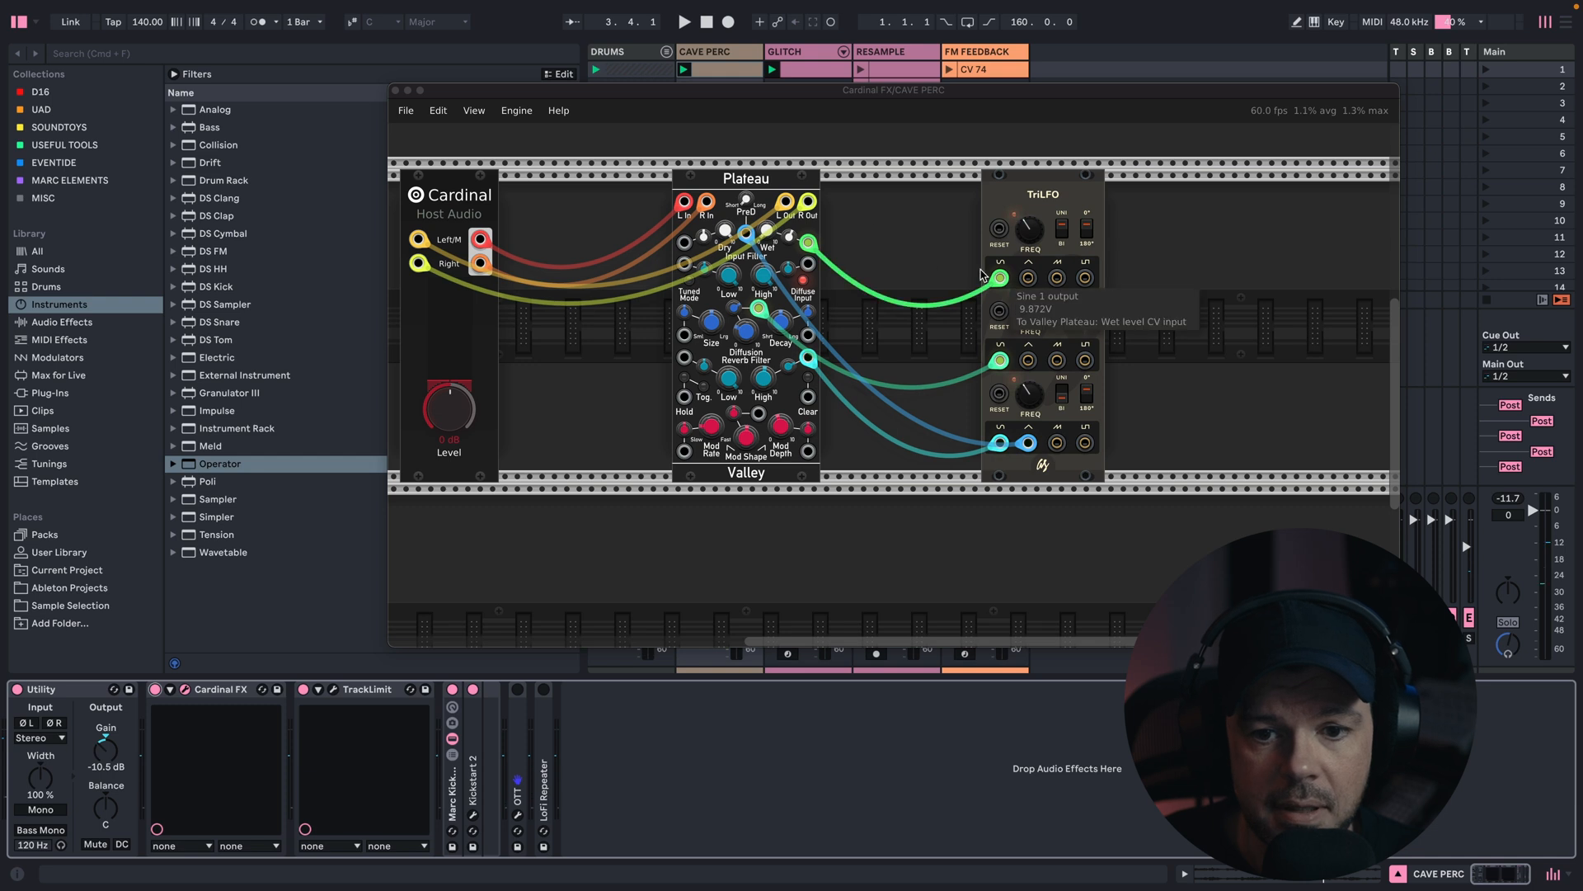
pyautogui.press('space')
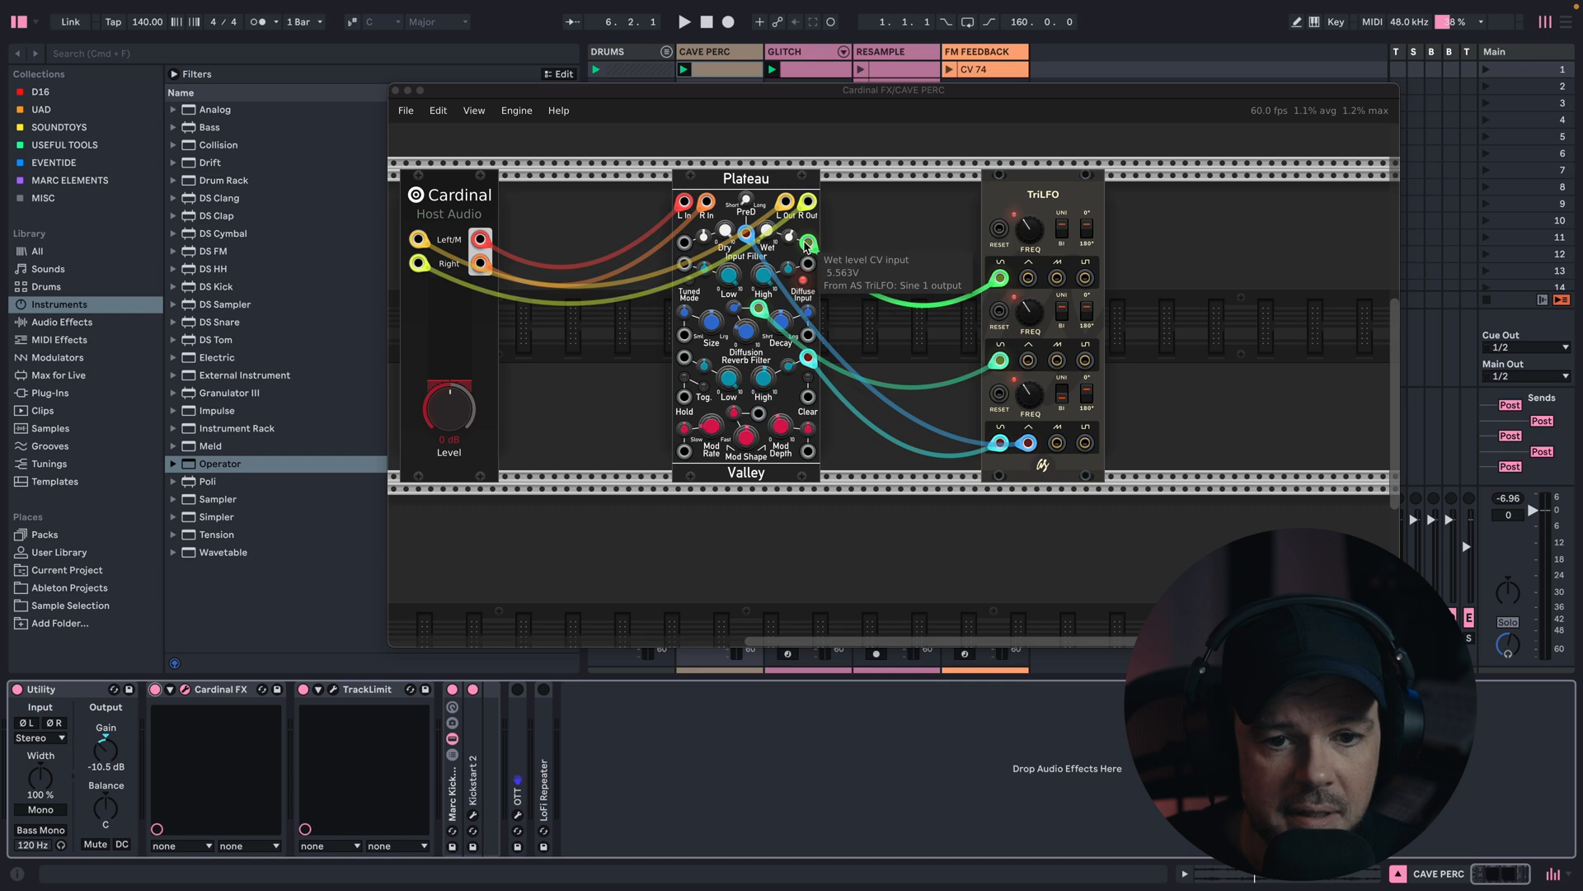
# Start playback and adjust the Wet CV depth and Diffusion knobs on the Plateau reverb module
pyautogui.moveTo(789, 239)
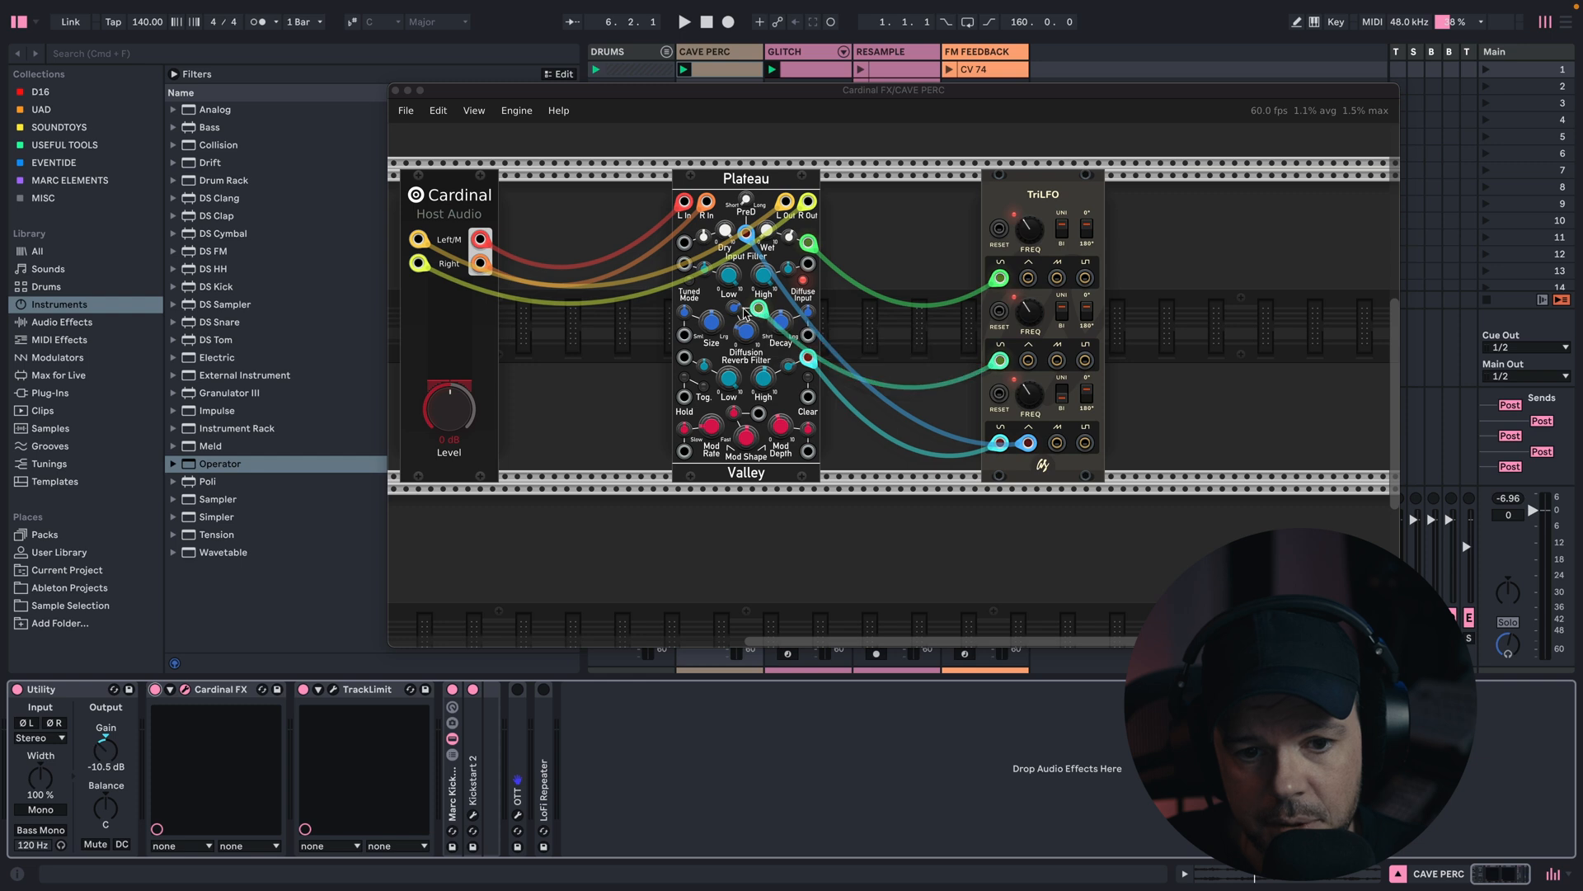
pyautogui.moveTo(753, 340)
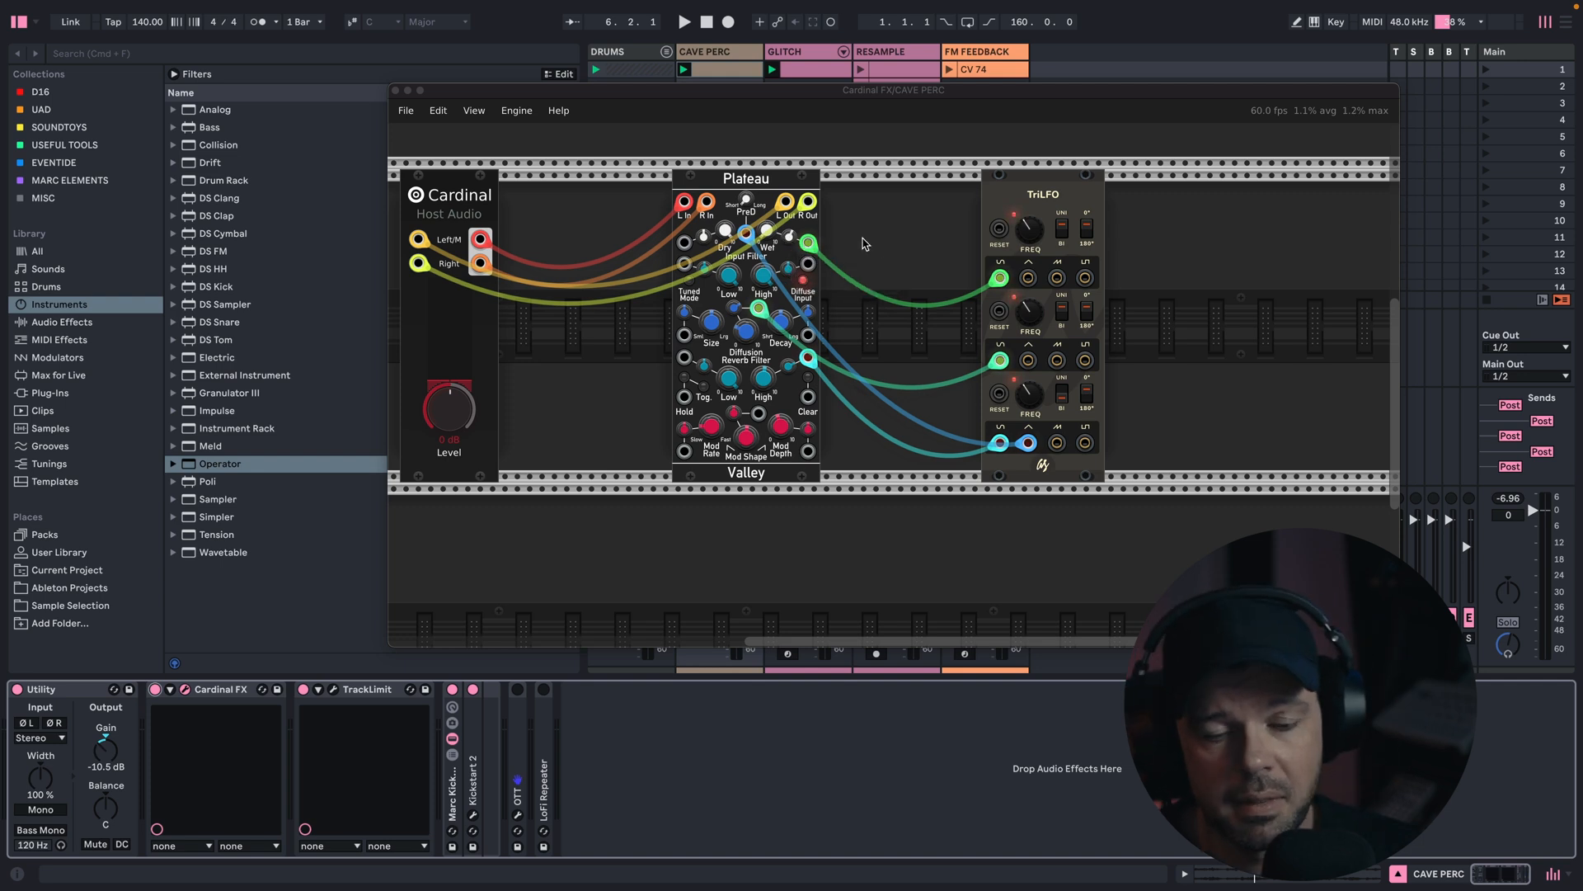
pyautogui.press('space')
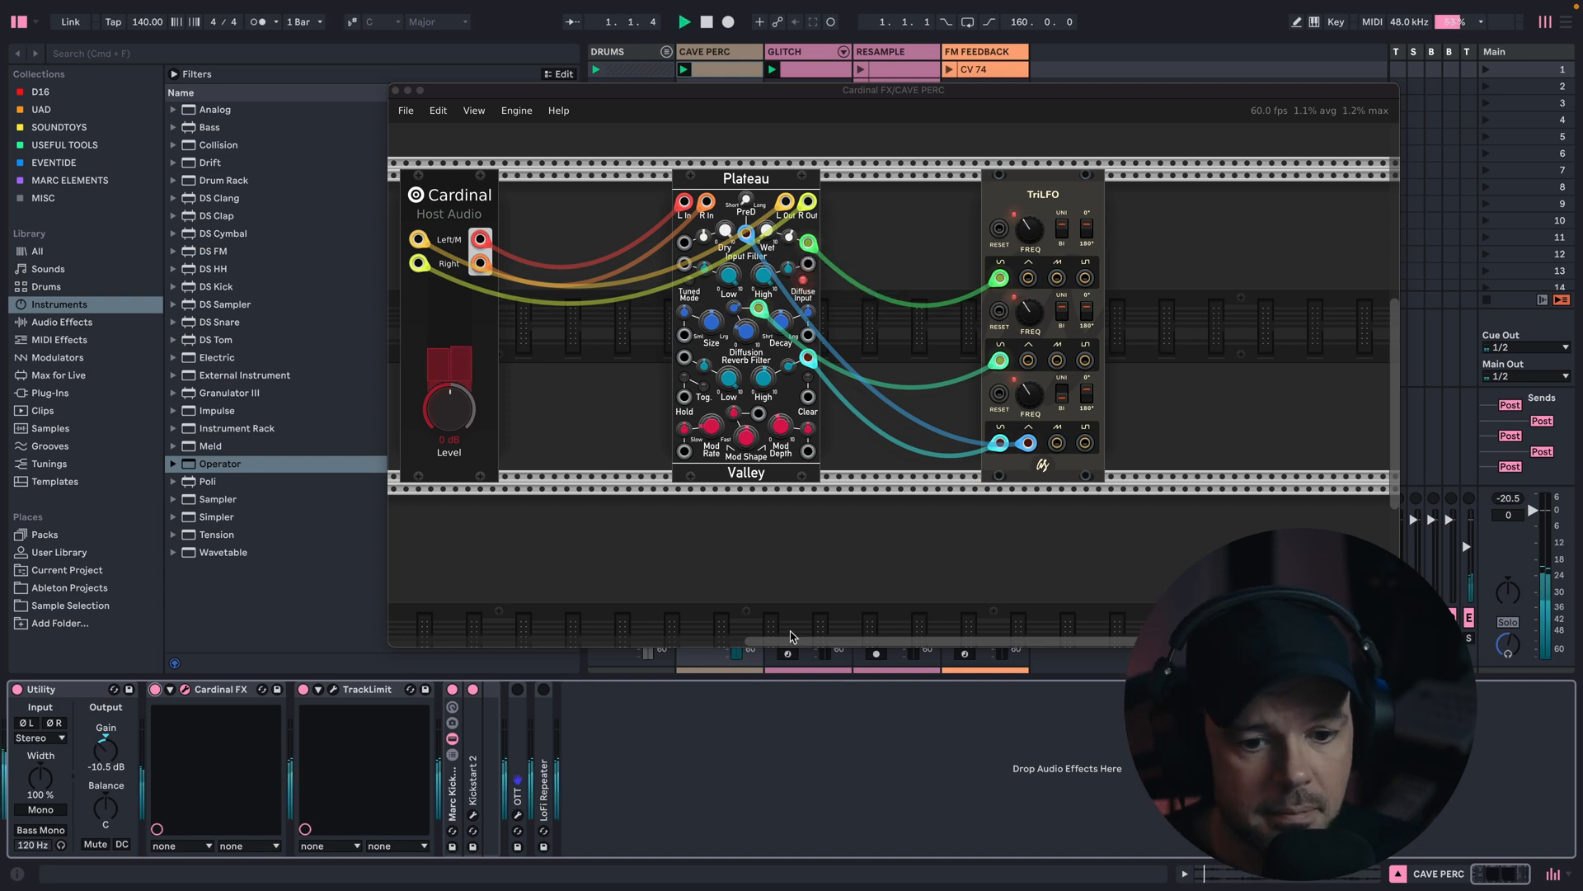
pyautogui.click(790, 226)
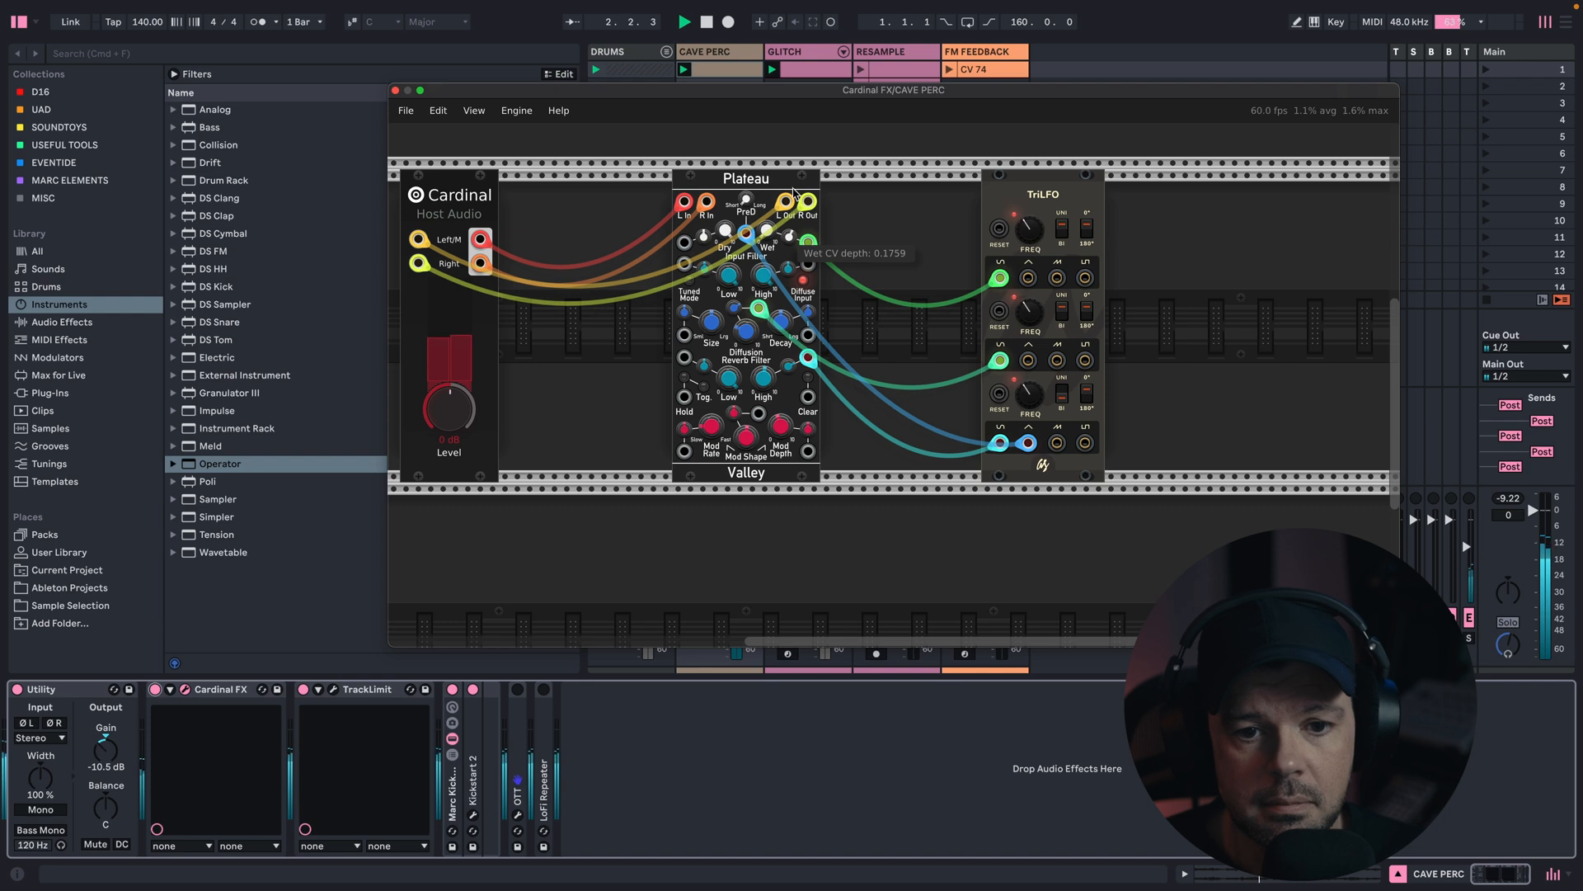
pyautogui.moveTo(796, 216); pyautogui.dragTo(750, 191)
pyautogui.moveTo(756, 118); pyautogui.dragTo(758, 173)
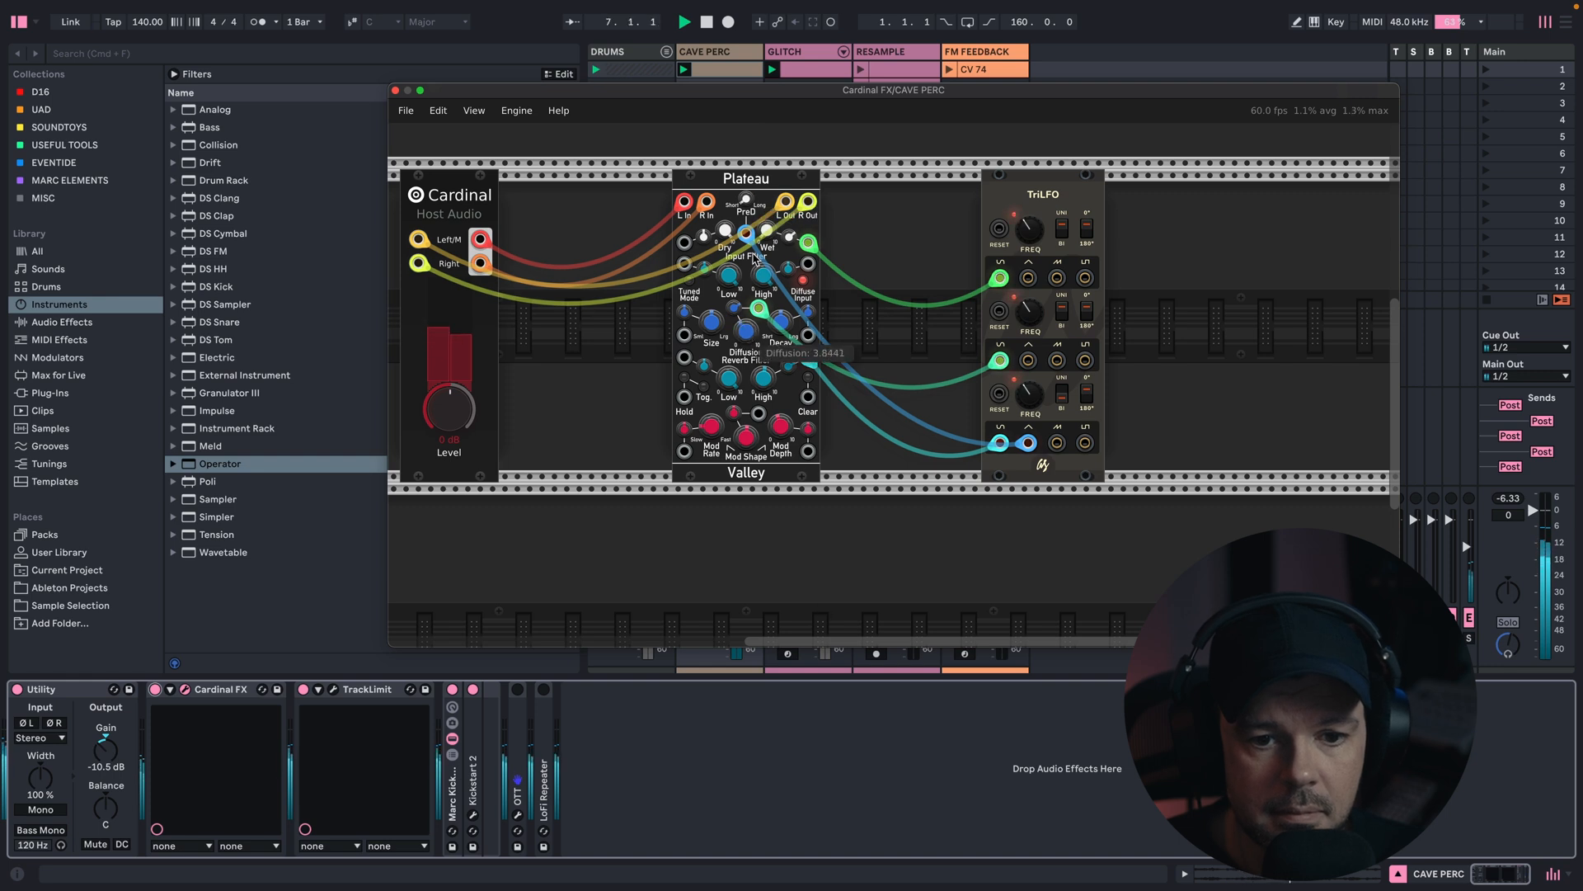
pyautogui.moveTo(753, 262); pyautogui.dragTo(754, 260)
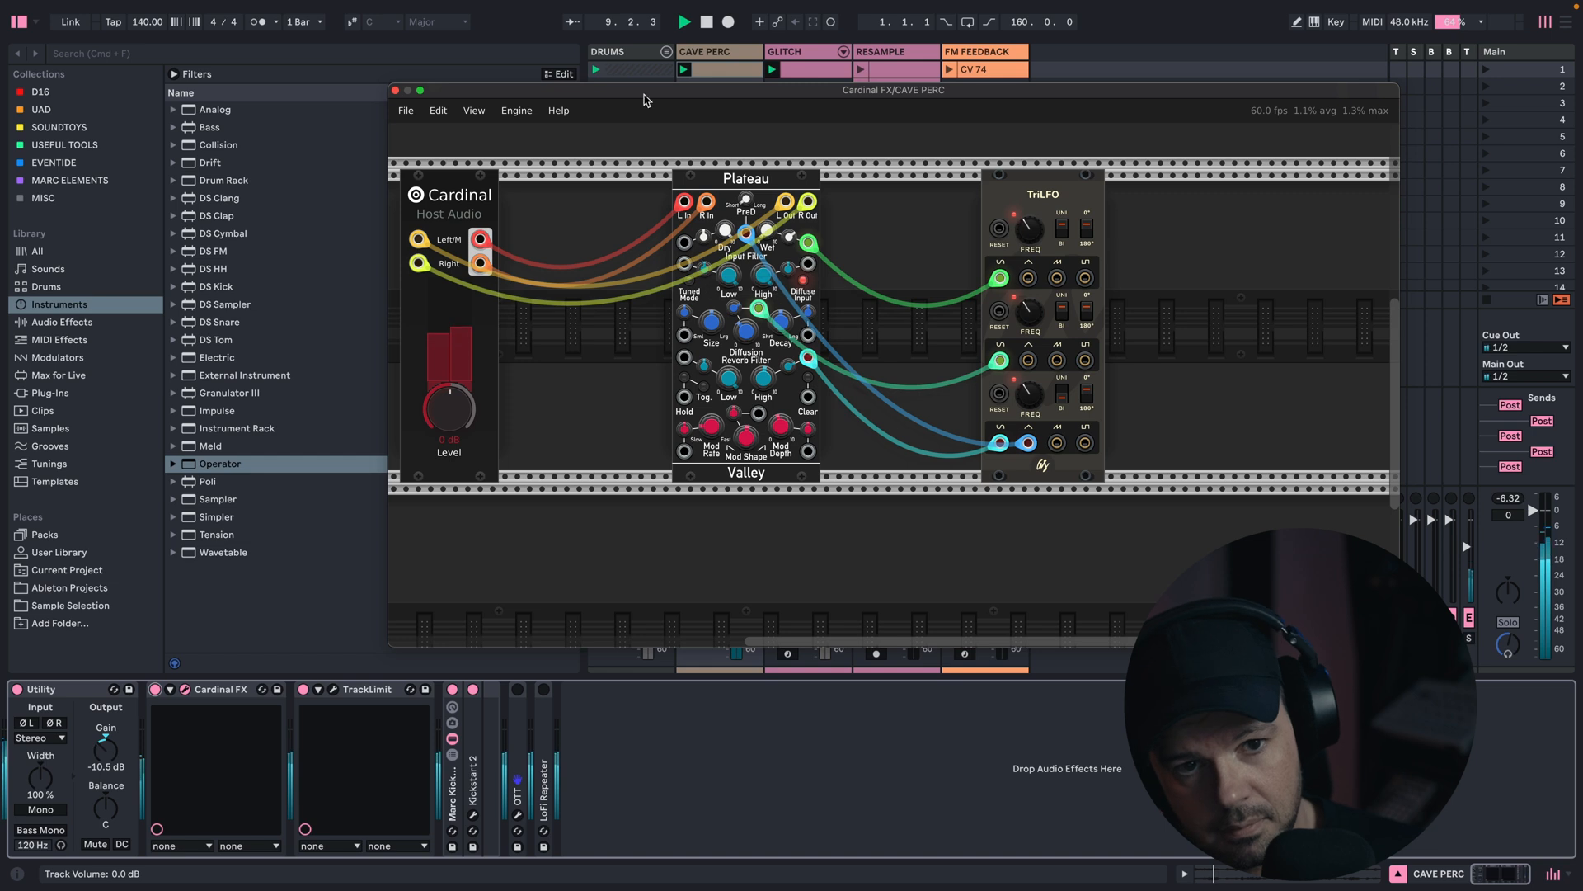
# Expand the OTT and LoFi Repeater devices on the CAVE PERC track and switch both on
pyautogui.click(634, 59)
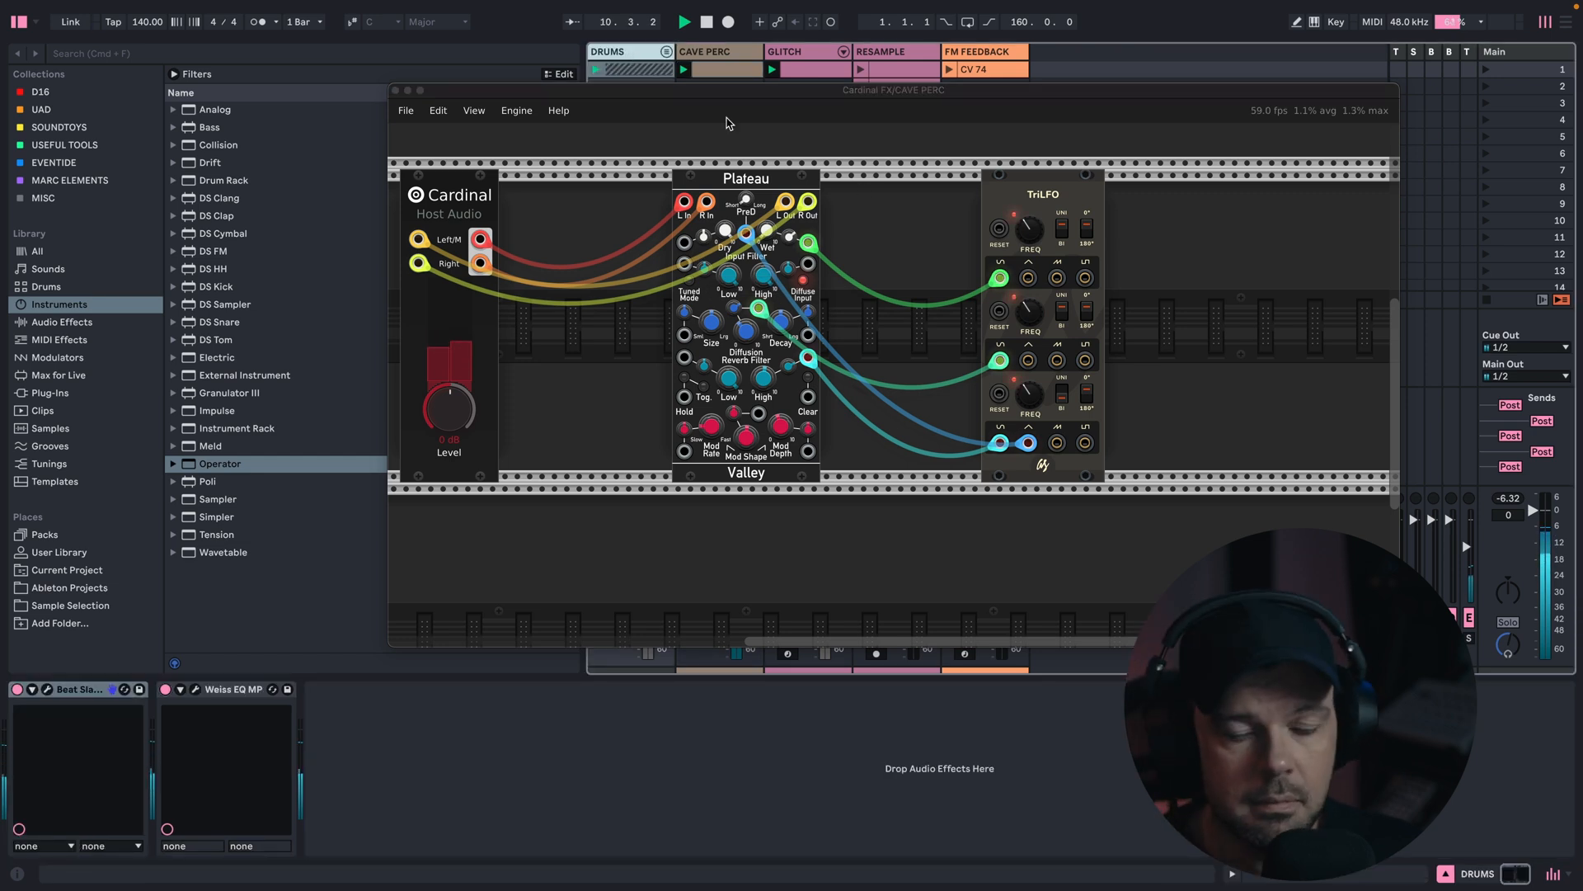
pyautogui.click(716, 55)
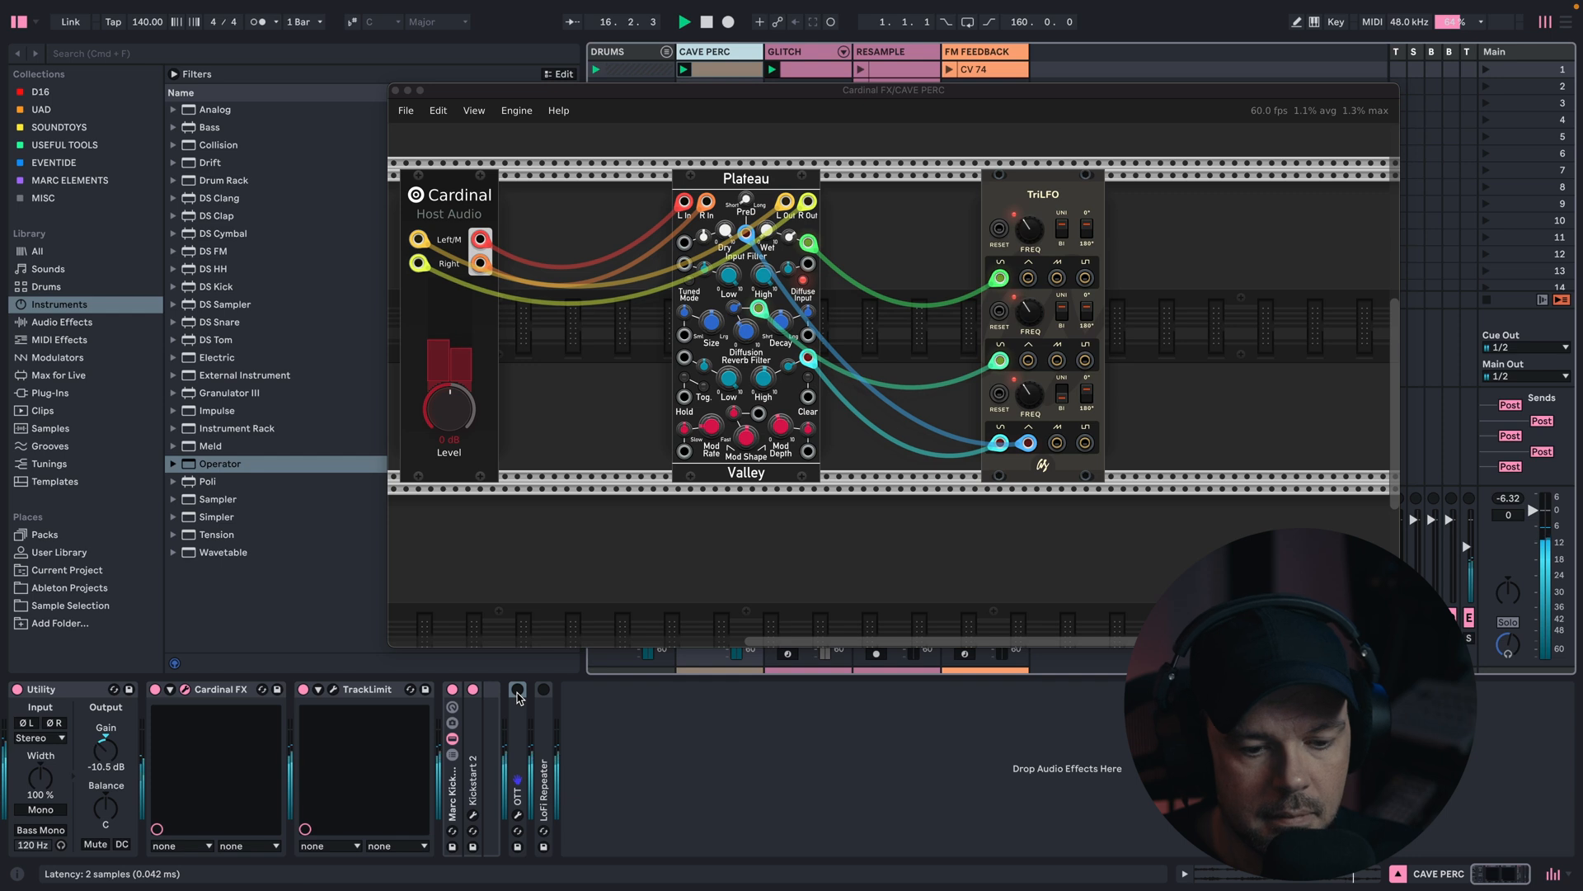
pyautogui.doubleClick(519, 700)
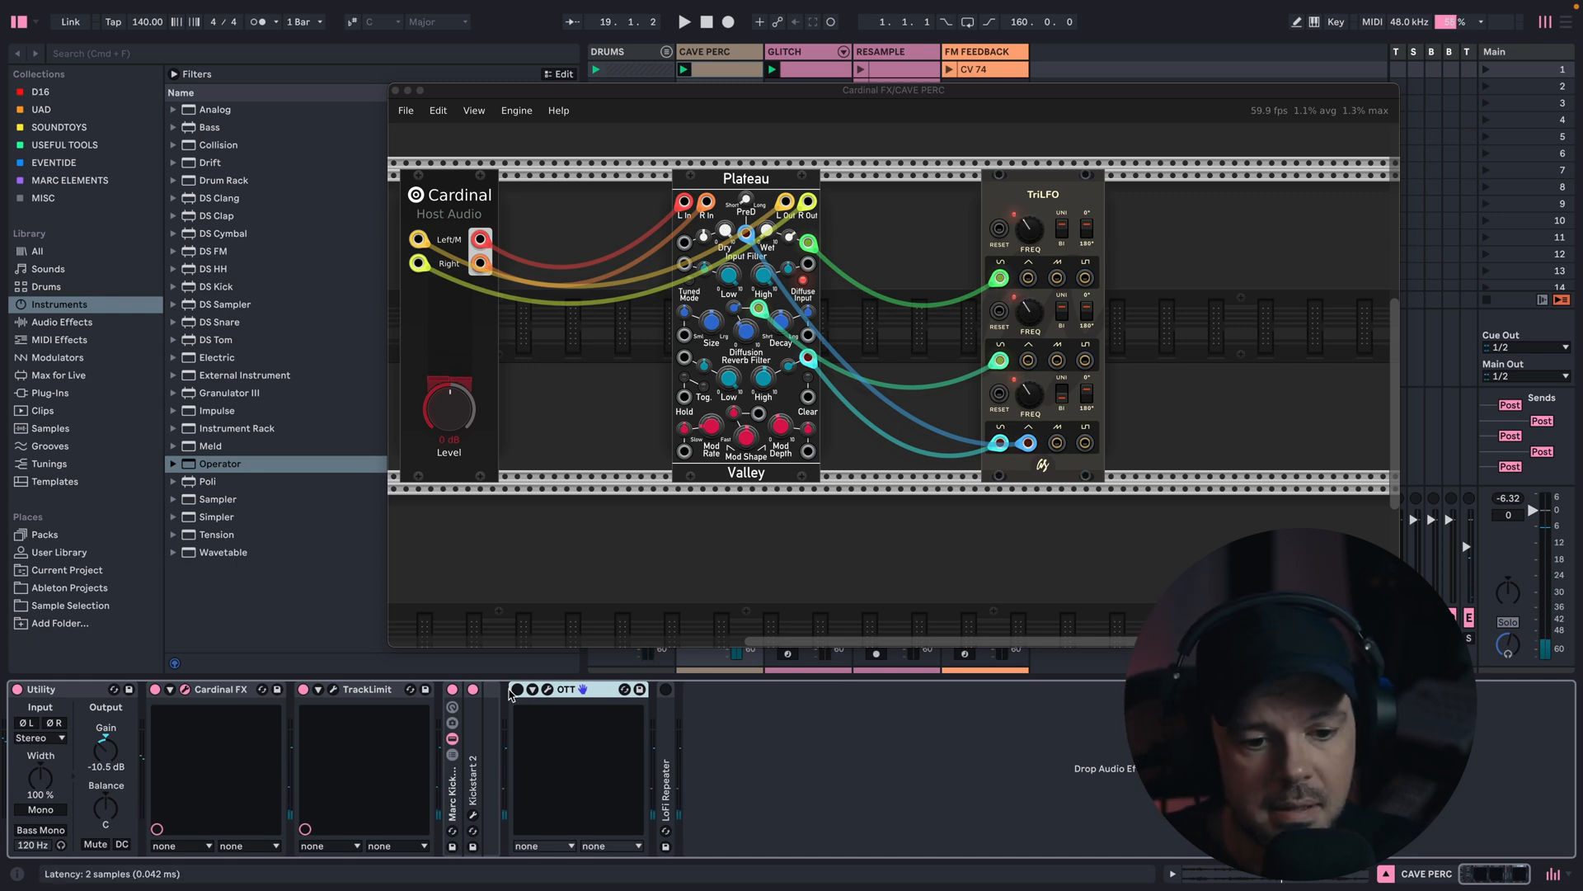
pyautogui.doubleClick(668, 731)
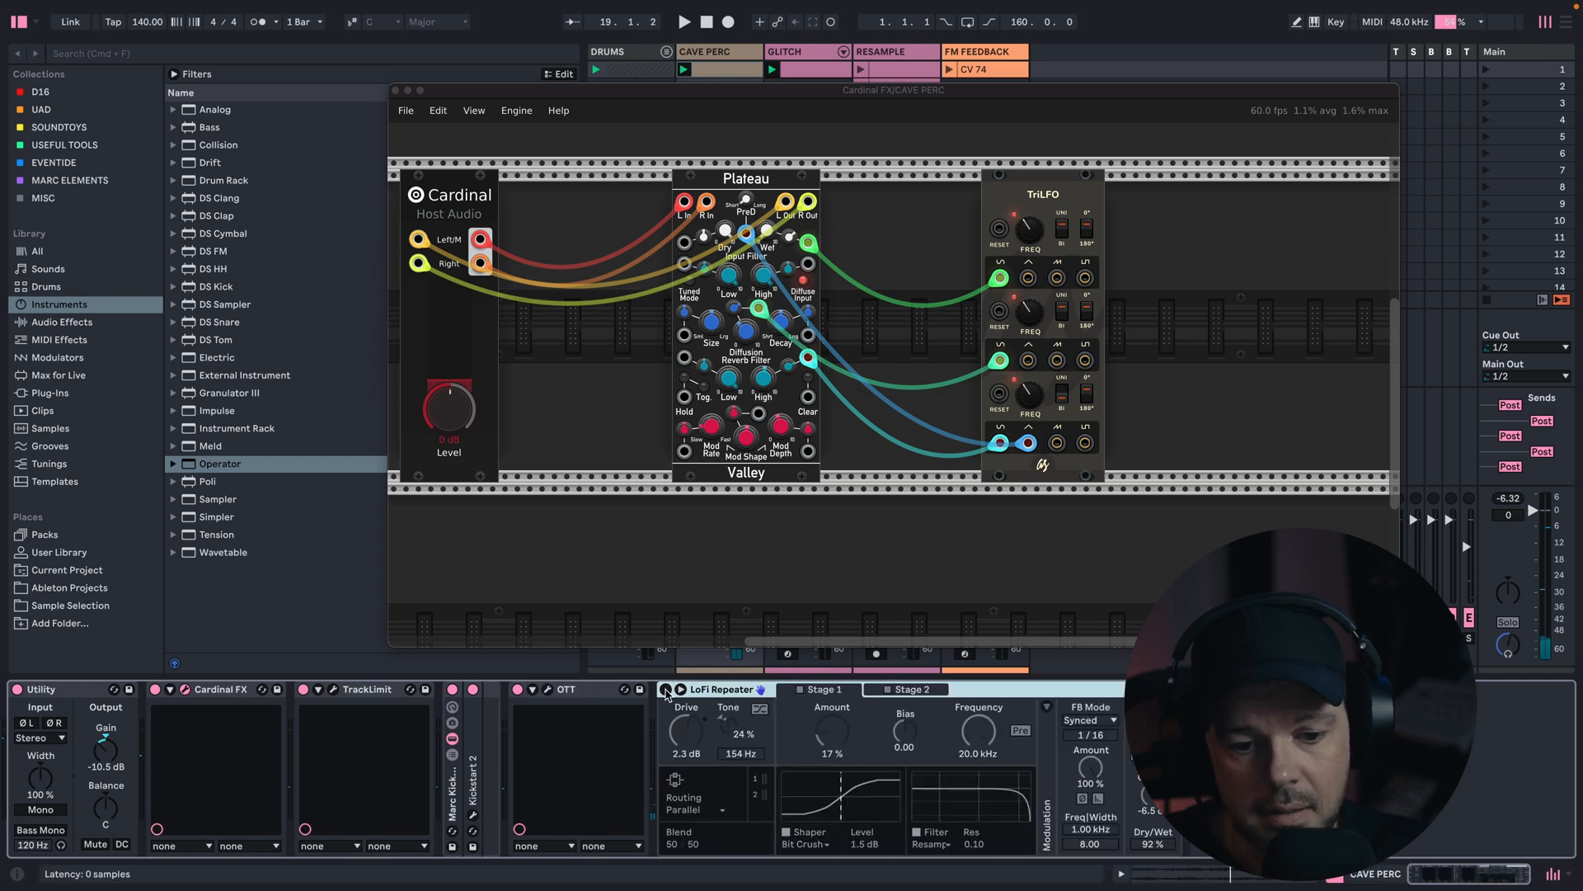
pyautogui.click(665, 689)
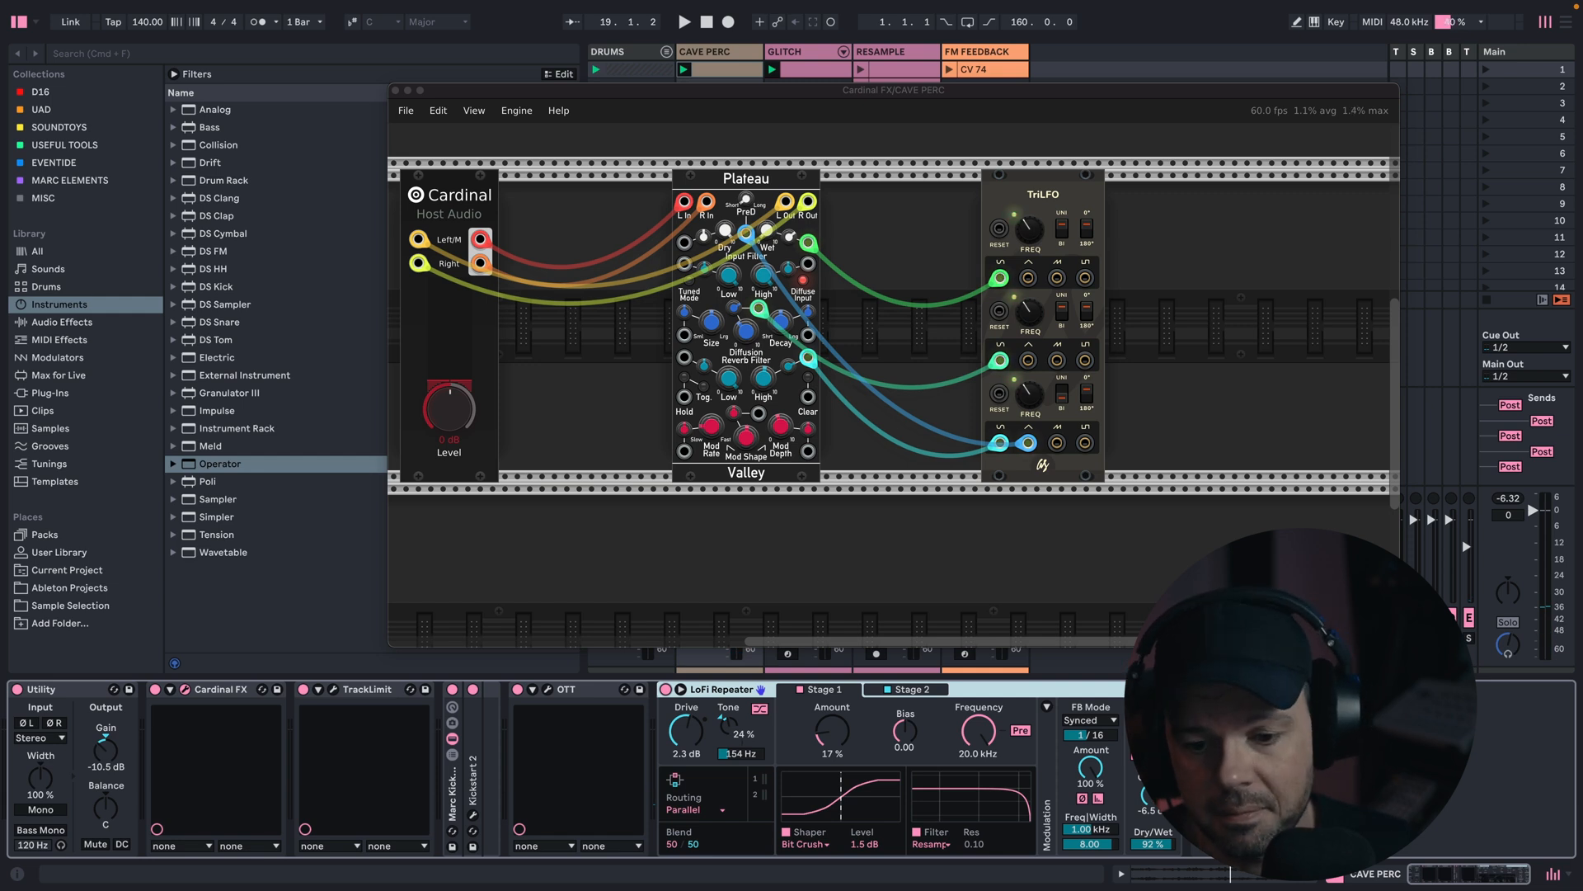
# Play the CAVE PERC track and adjust the frequencies of all three TriLFO channels in its Cardinal patch
pyautogui.press('space')
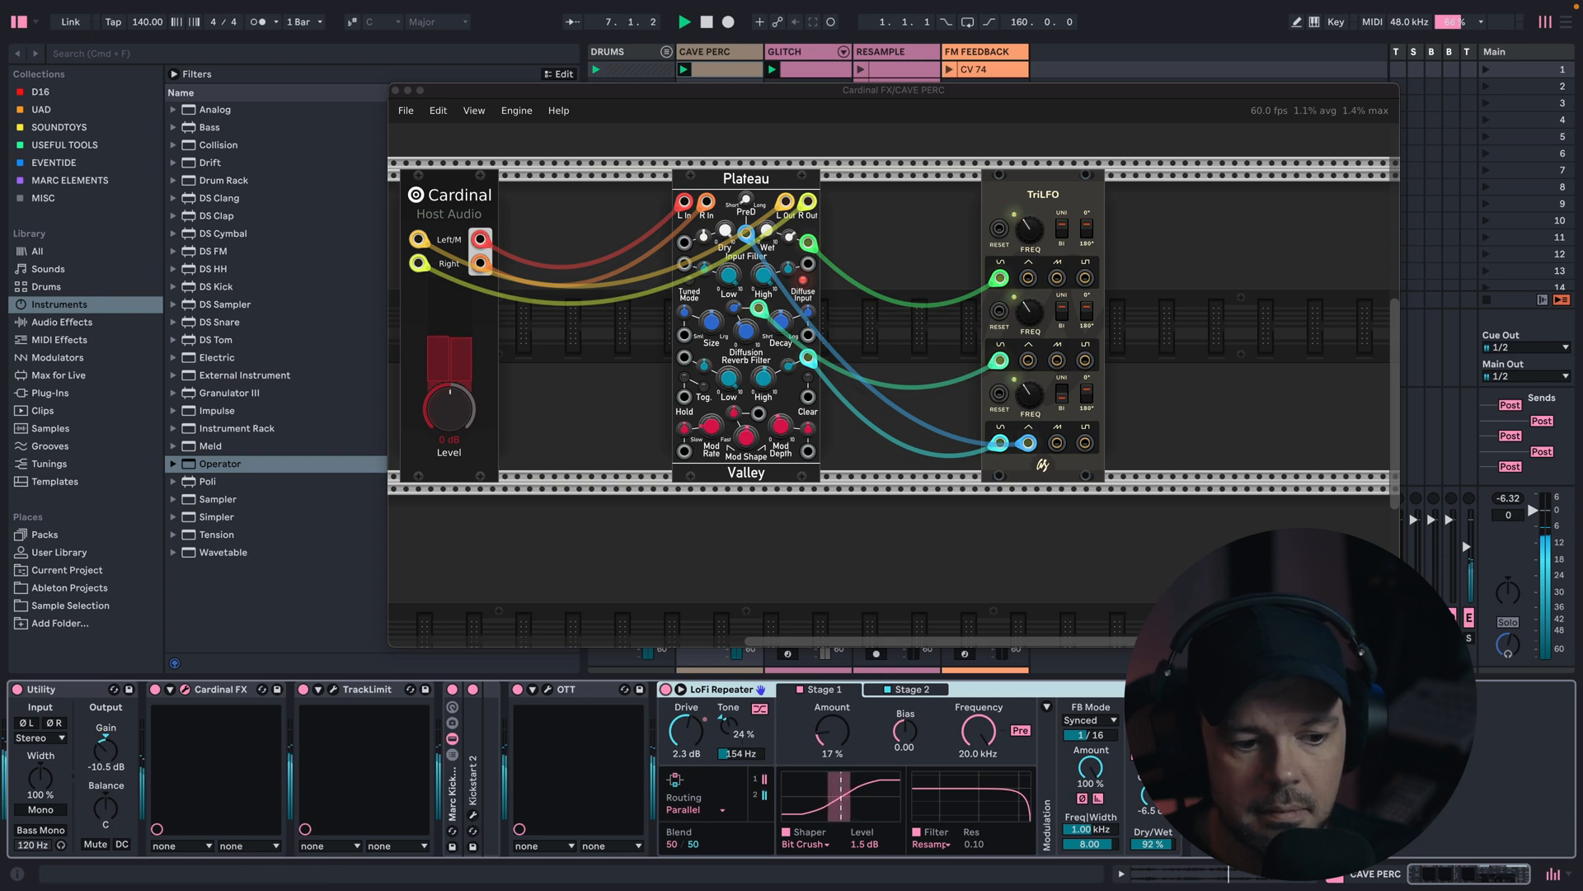
pyautogui.moveTo(1034, 229)
pyautogui.mouseDown()
pyautogui.moveTo(1025, 288)
pyautogui.moveTo(1054, 250)
pyautogui.mouseUp()
pyautogui.moveTo(1032, 381); pyautogui.dragTo(1060, 247)
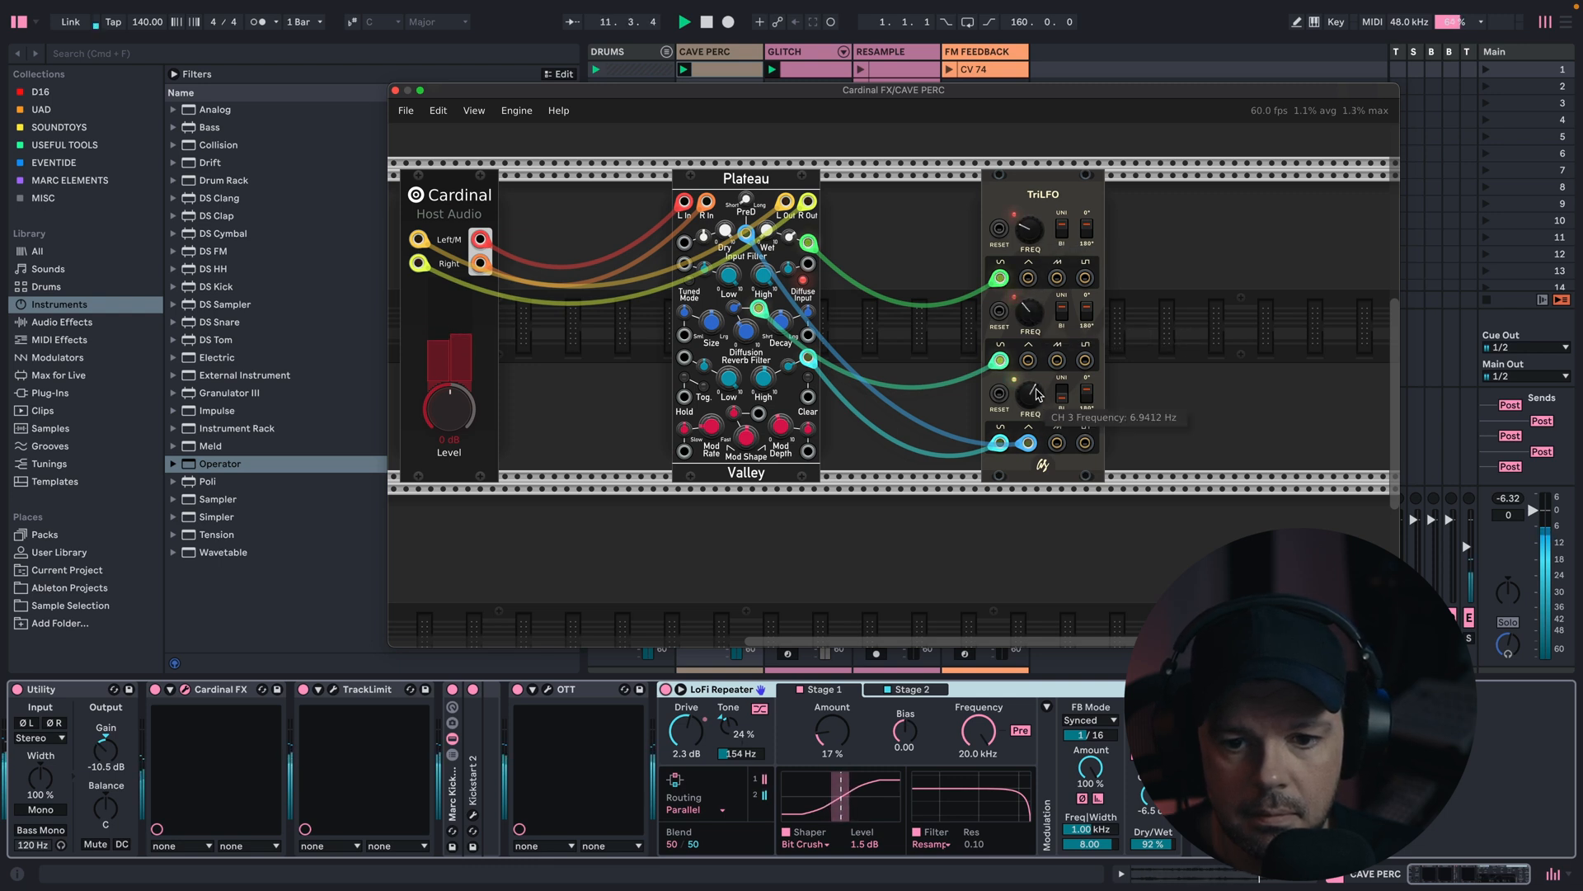
pyautogui.moveTo(1031, 395); pyautogui.dragTo(1029, 433)
pyautogui.moveTo(1029, 313)
pyautogui.mouseDown()
pyautogui.moveTo(1053, 91)
pyautogui.moveTo(1057, 320)
pyautogui.mouseUp()
pyautogui.click(716, 51)
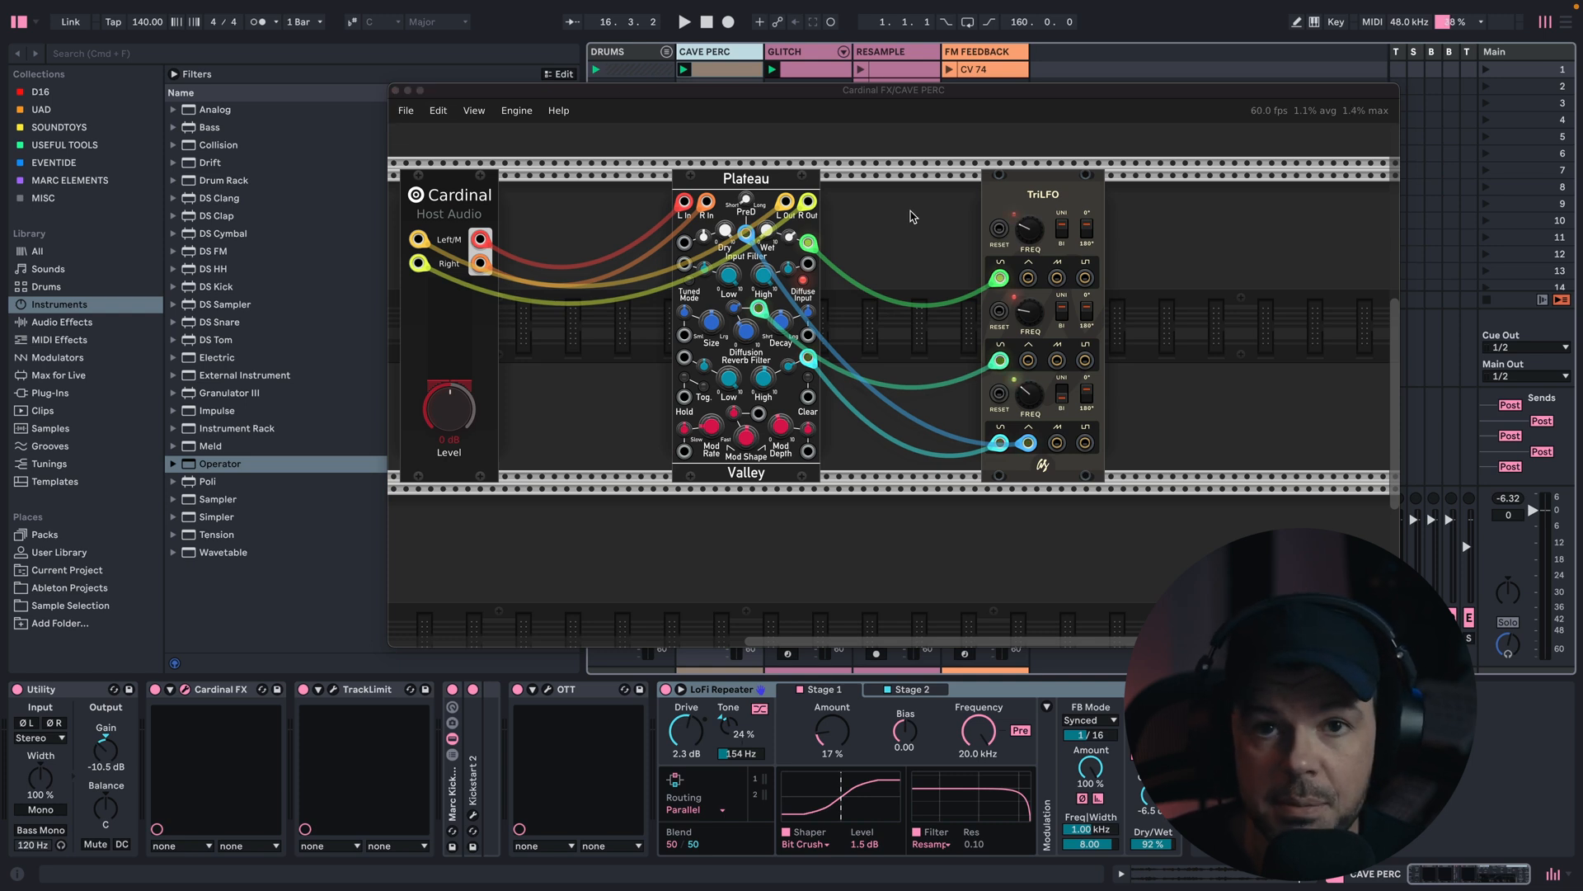
# Play the GLITCH track with Cardinal FX off and review the Effect modules in its Cardinal module browser
pyautogui.click(819, 59)
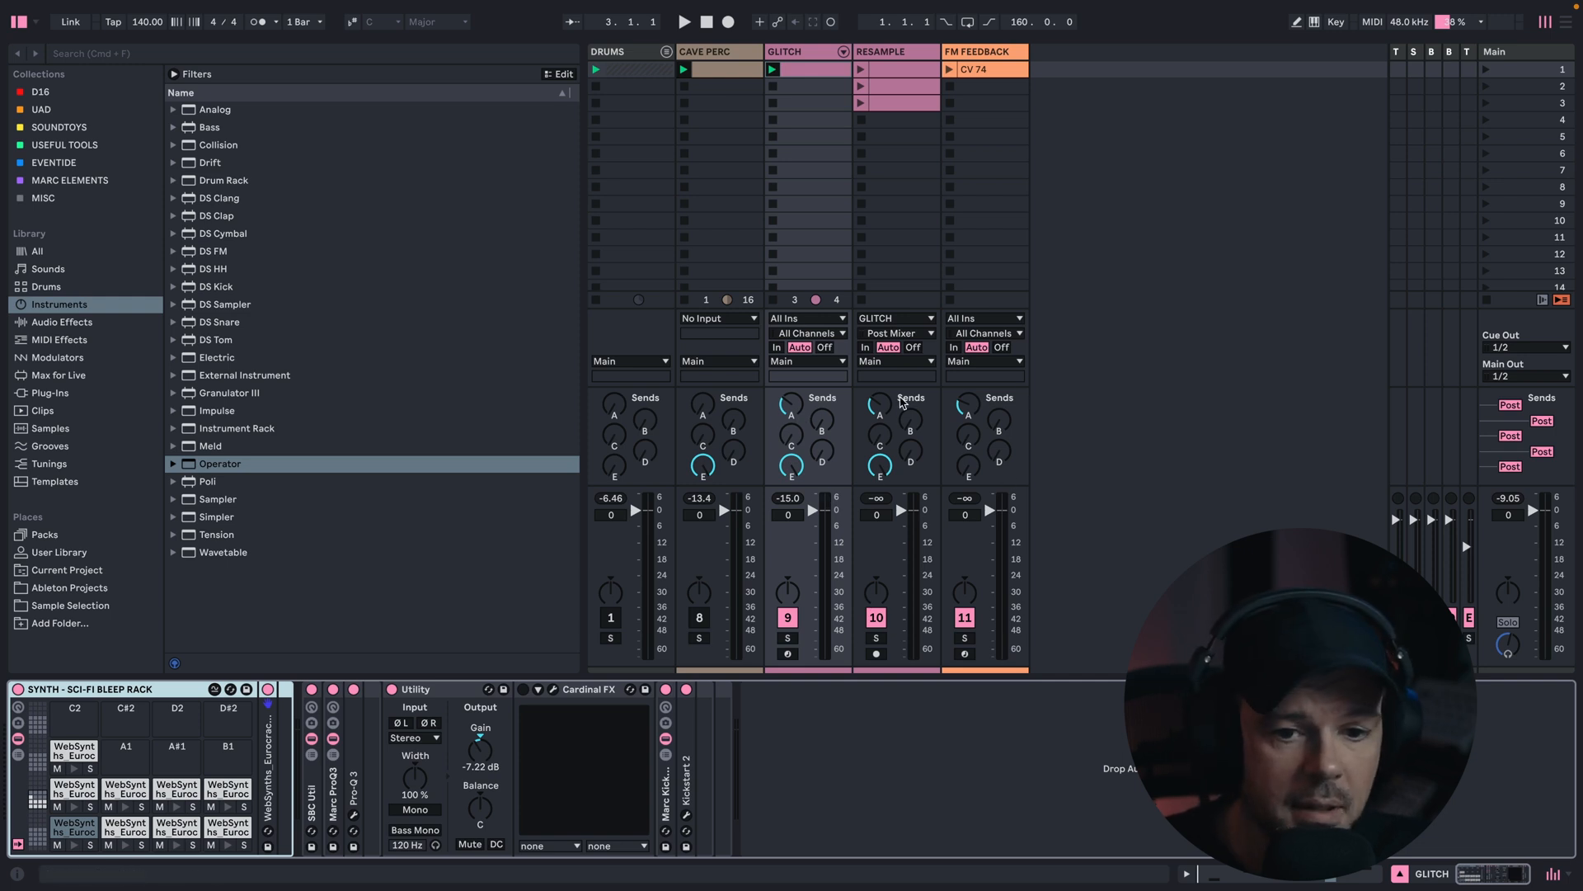
pyautogui.press('space')
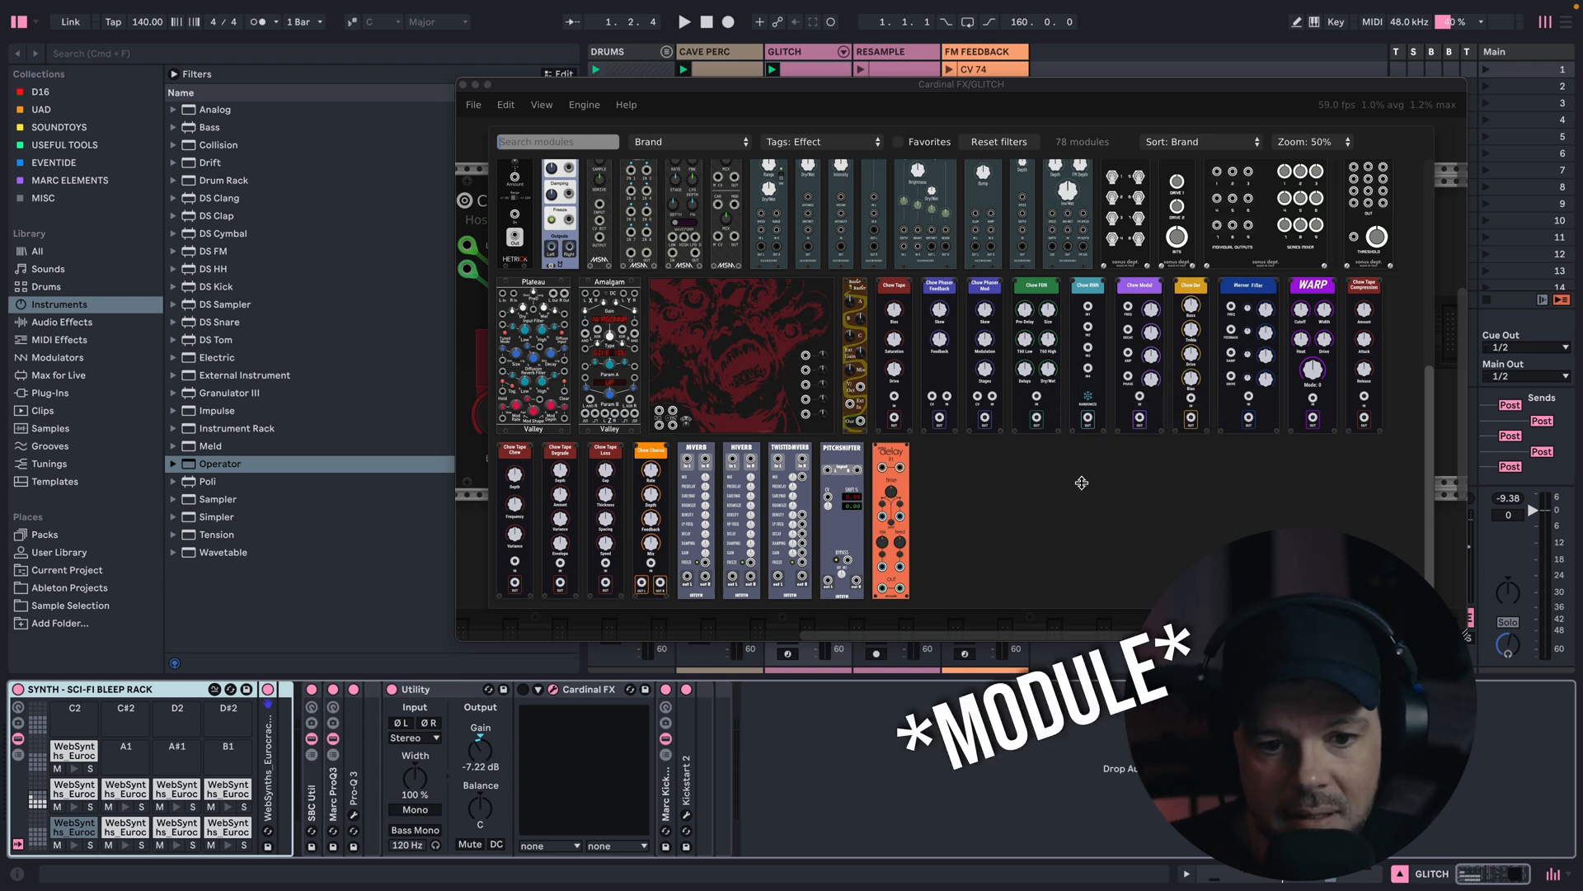
pyautogui.moveTo(781, 355)
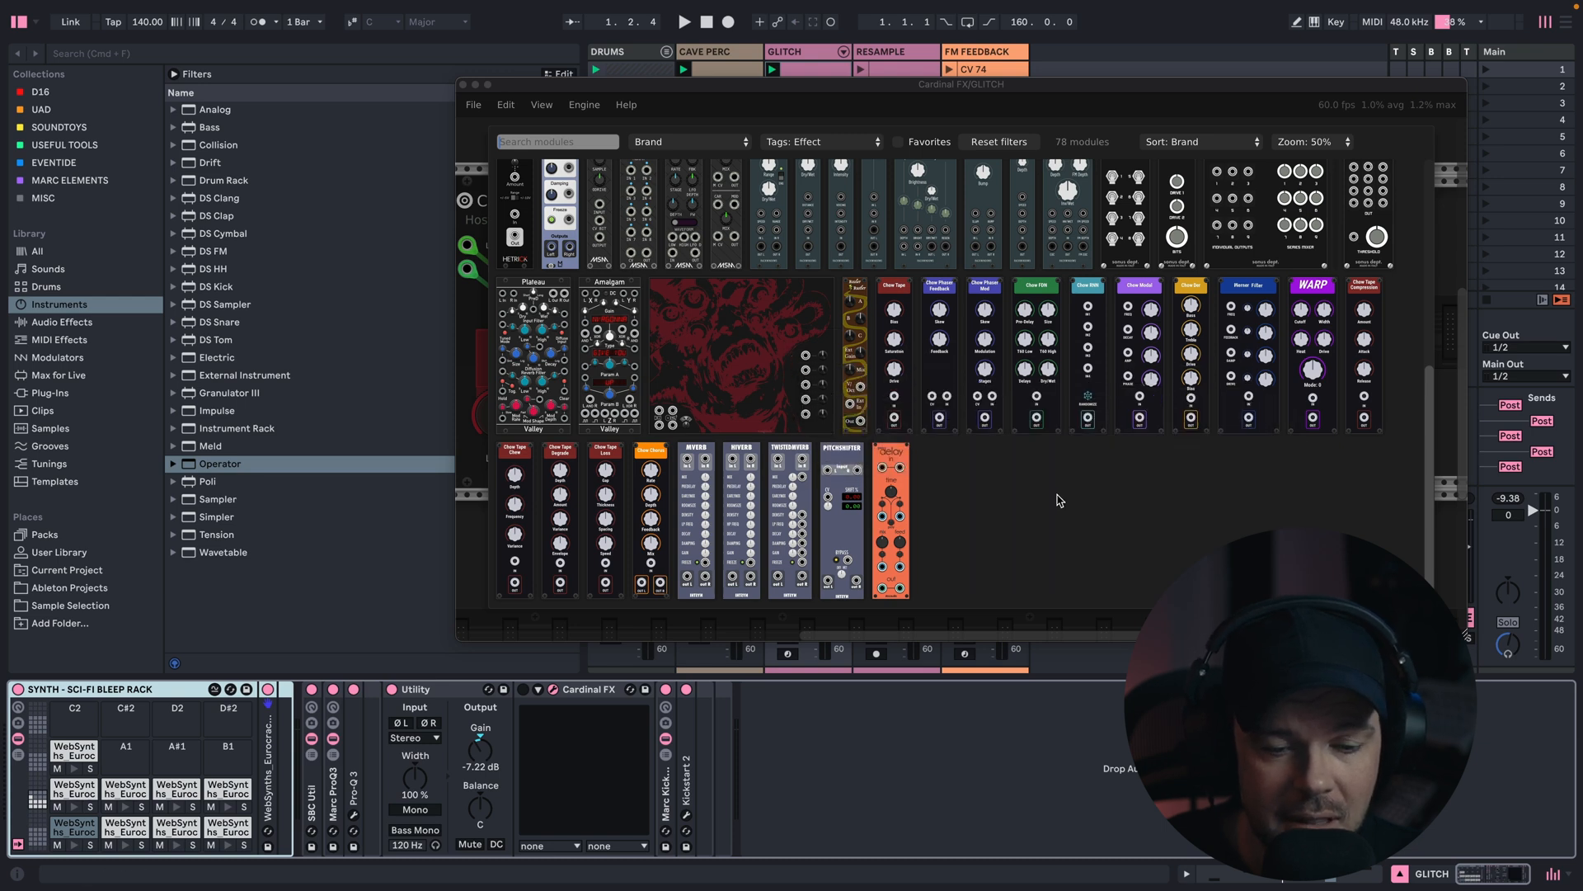
pyautogui.click(1439, 572)
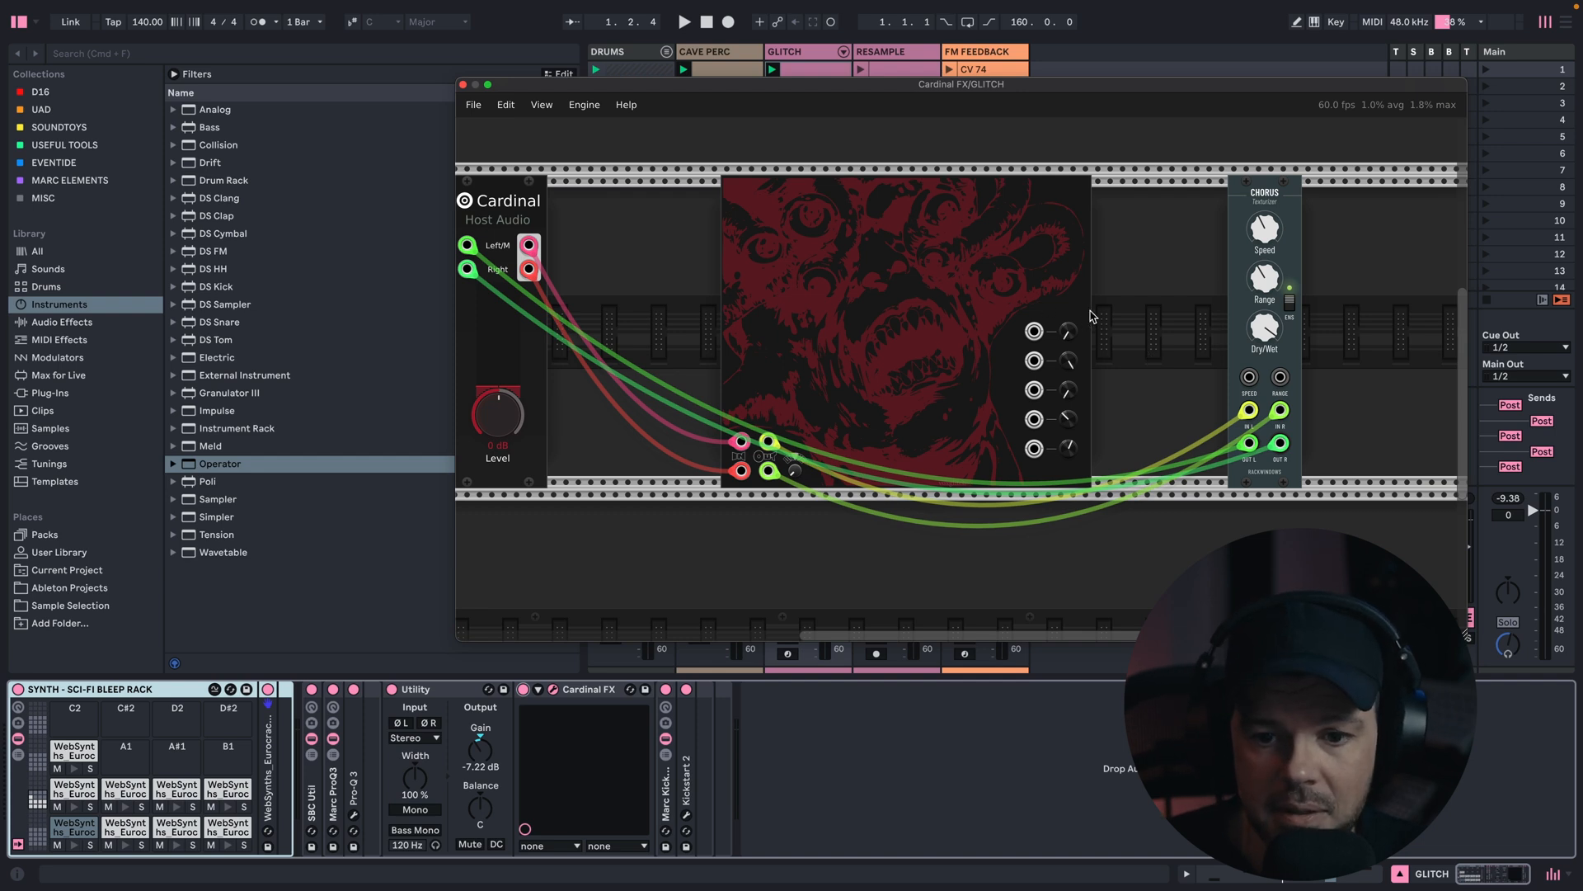
# Play the GLITCH track through its Cardinal patch and adjust the first parameter knob on the red artwork module
pyautogui.scroll(-1, 1349, 278)
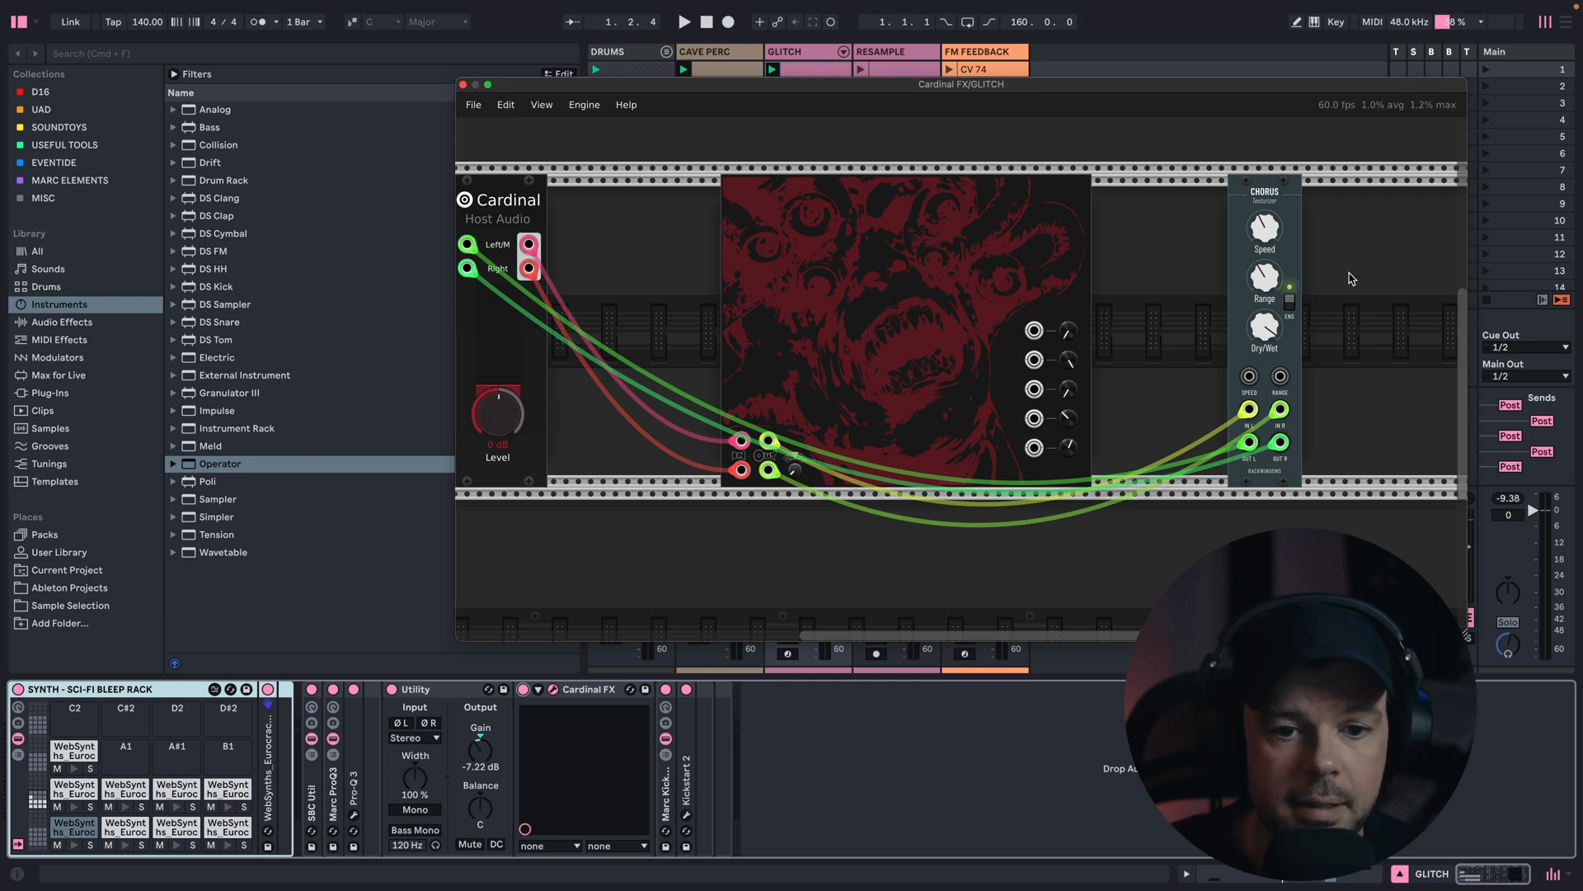
pyautogui.click(794, 56)
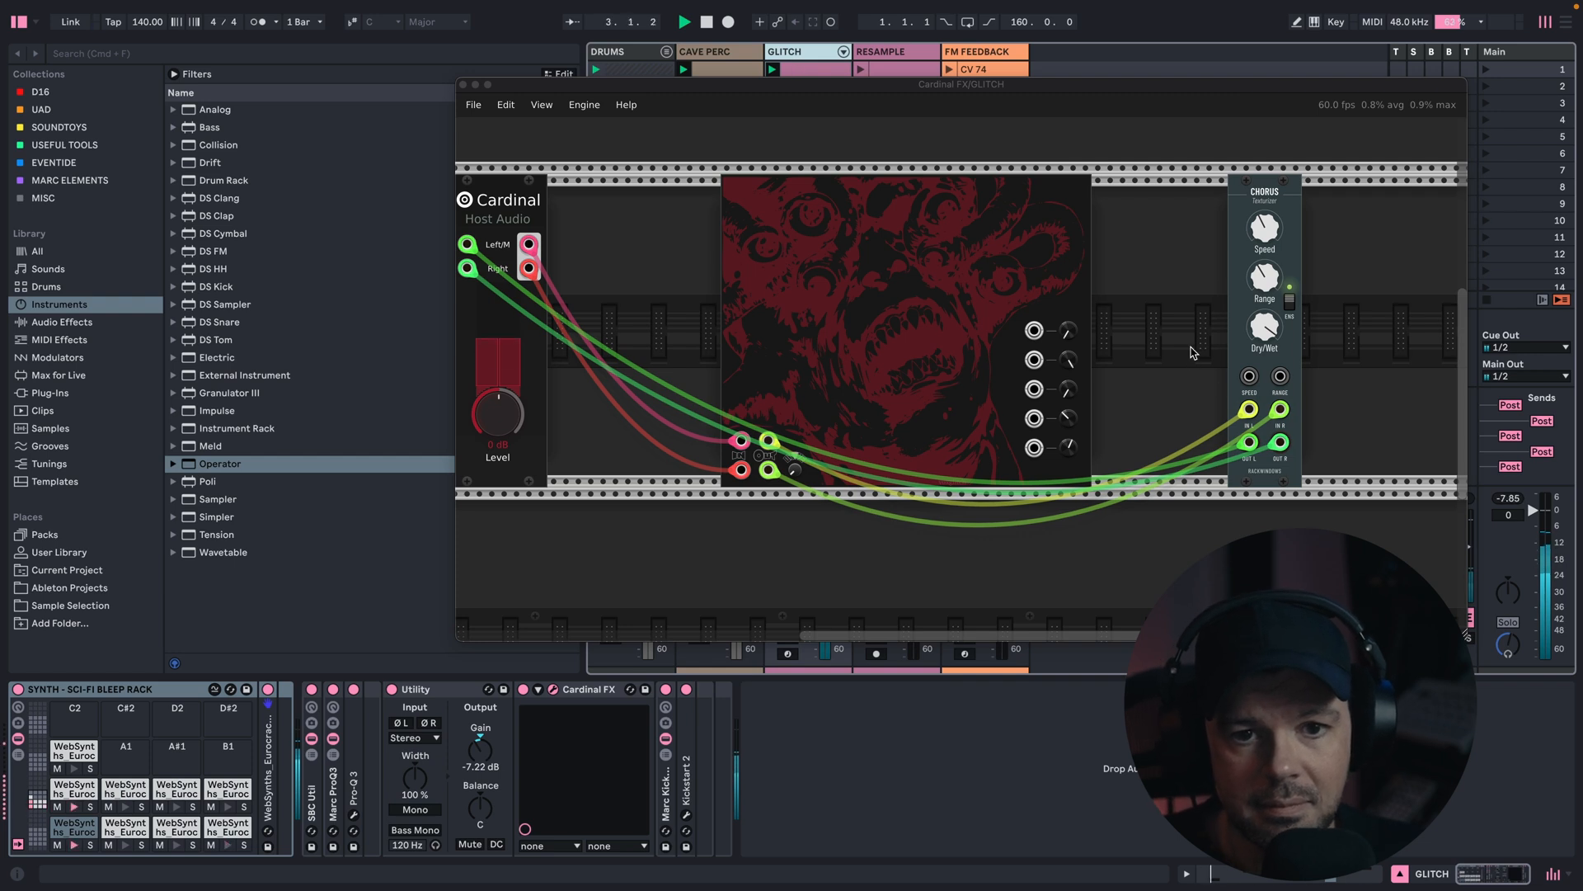
pyautogui.click(1084, 351)
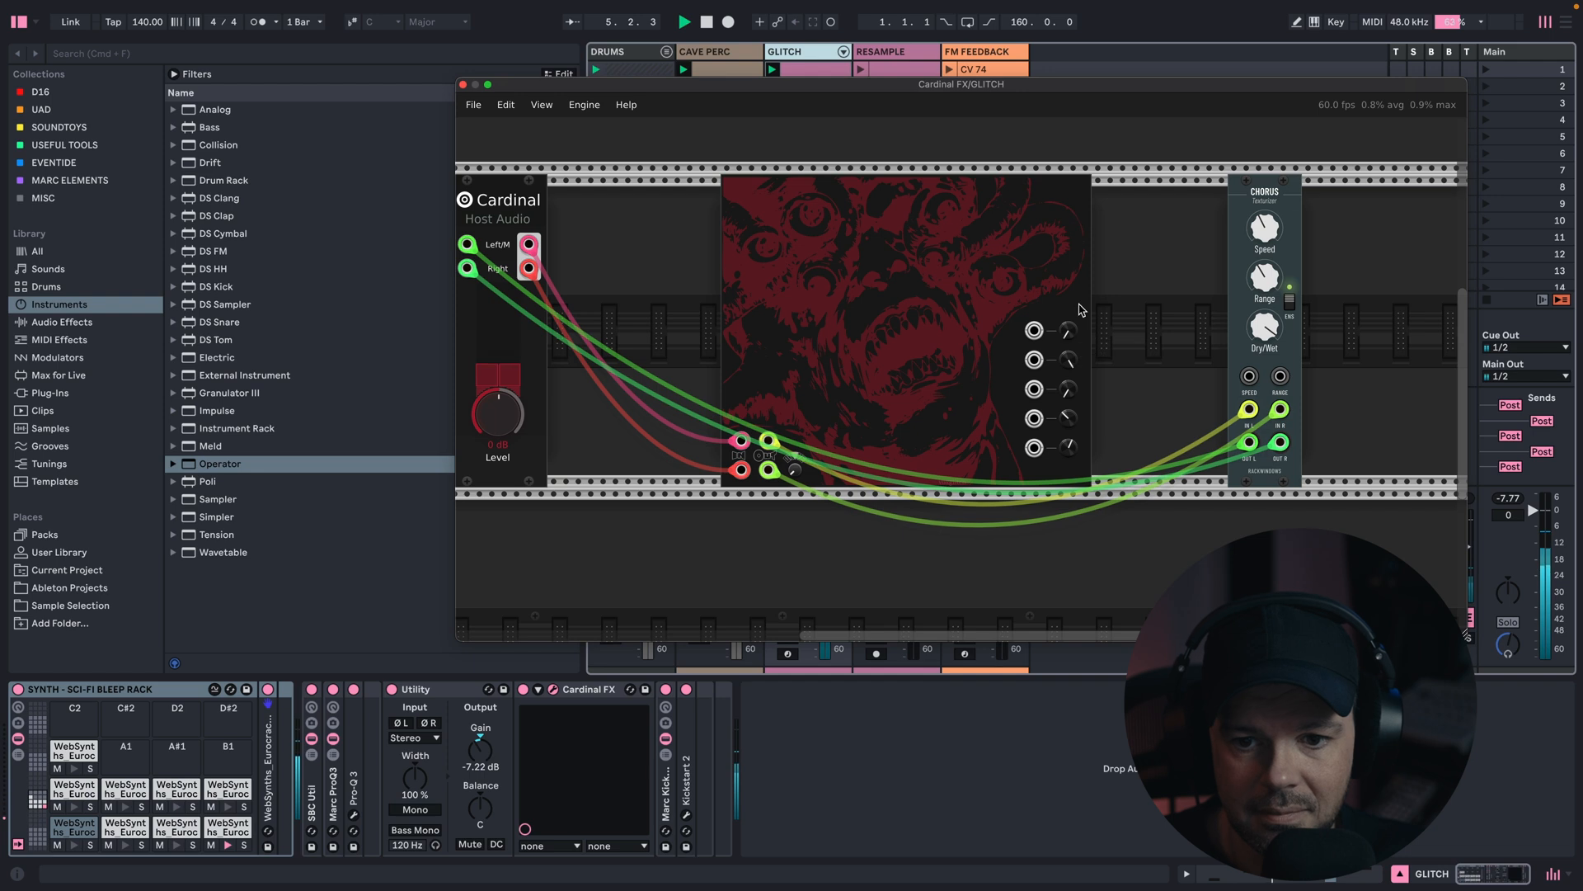
pyautogui.moveTo(1072, 322); pyautogui.dragTo(1081, 133)
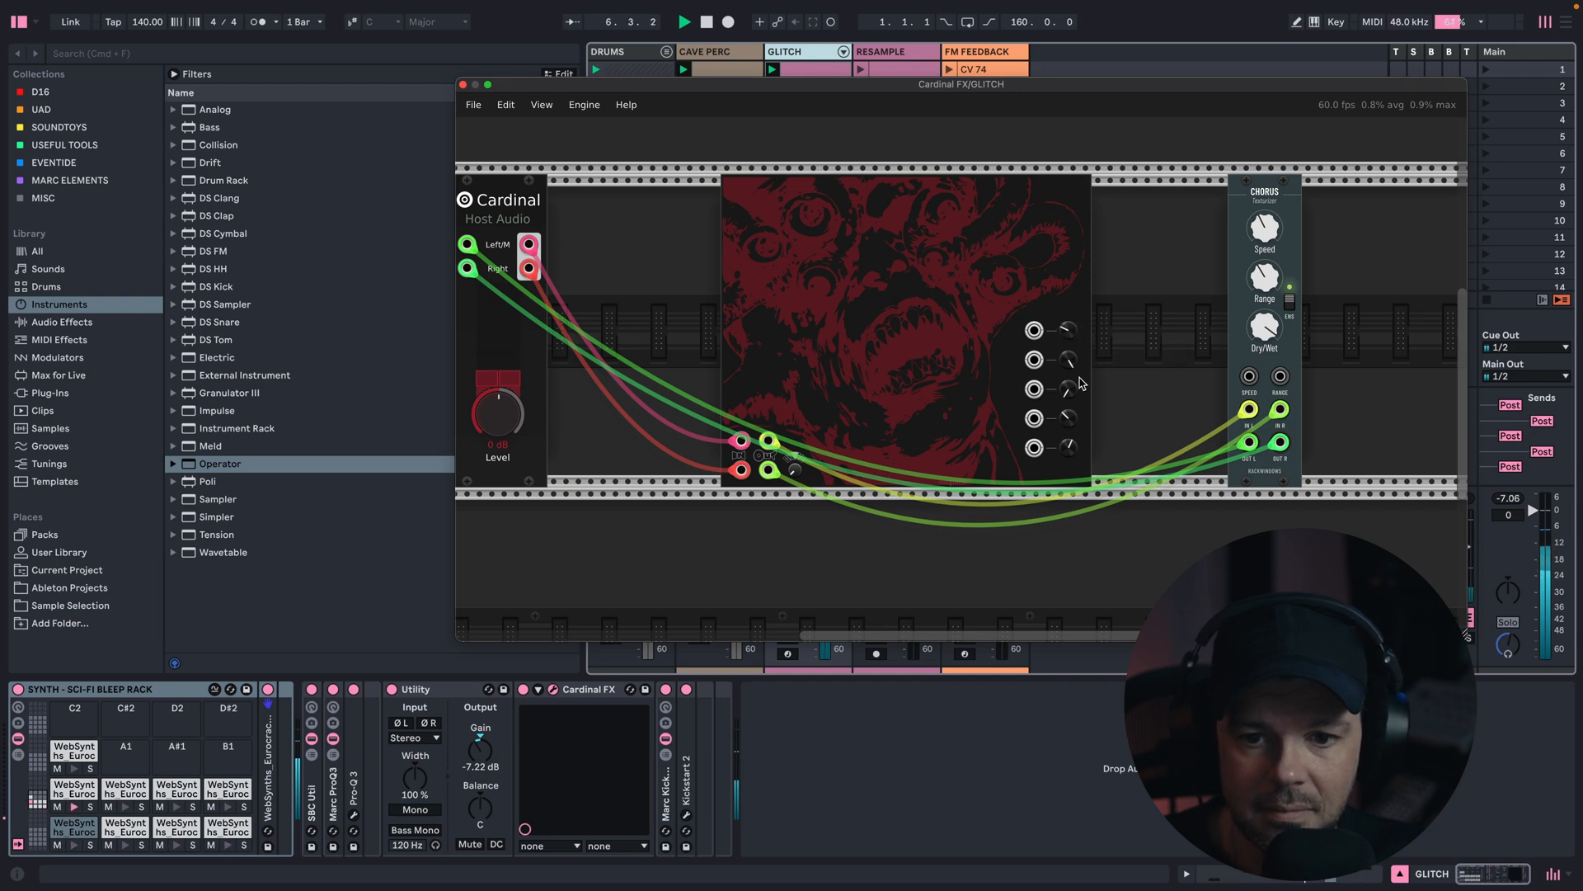
# Adjust the second, third and fourth parameter knobs on the red artwork module while the GLITCH track plays
pyautogui.moveTo(1072, 361); pyautogui.dragTo(1059, 547)
pyautogui.moveTo(1046, 620); pyautogui.dragTo(1039, 681)
pyautogui.moveTo(1069, 389); pyautogui.dragTo(1091, 210)
pyautogui.moveTo(1112, 154); pyautogui.dragTo(1131, 134)
pyautogui.moveTo(1069, 418); pyautogui.dragTo(1140, 224)
# Sweep the red artwork module's first parameter knob during playback, stop playback and close the GLITCH patch window
pyautogui.moveTo(1071, 330); pyautogui.dragTo(1080, 607)
pyautogui.moveTo(1080, 607); pyautogui.dragTo(1082, 650)
pyautogui.moveTo(1070, 330); pyautogui.dragTo(1064, 11)
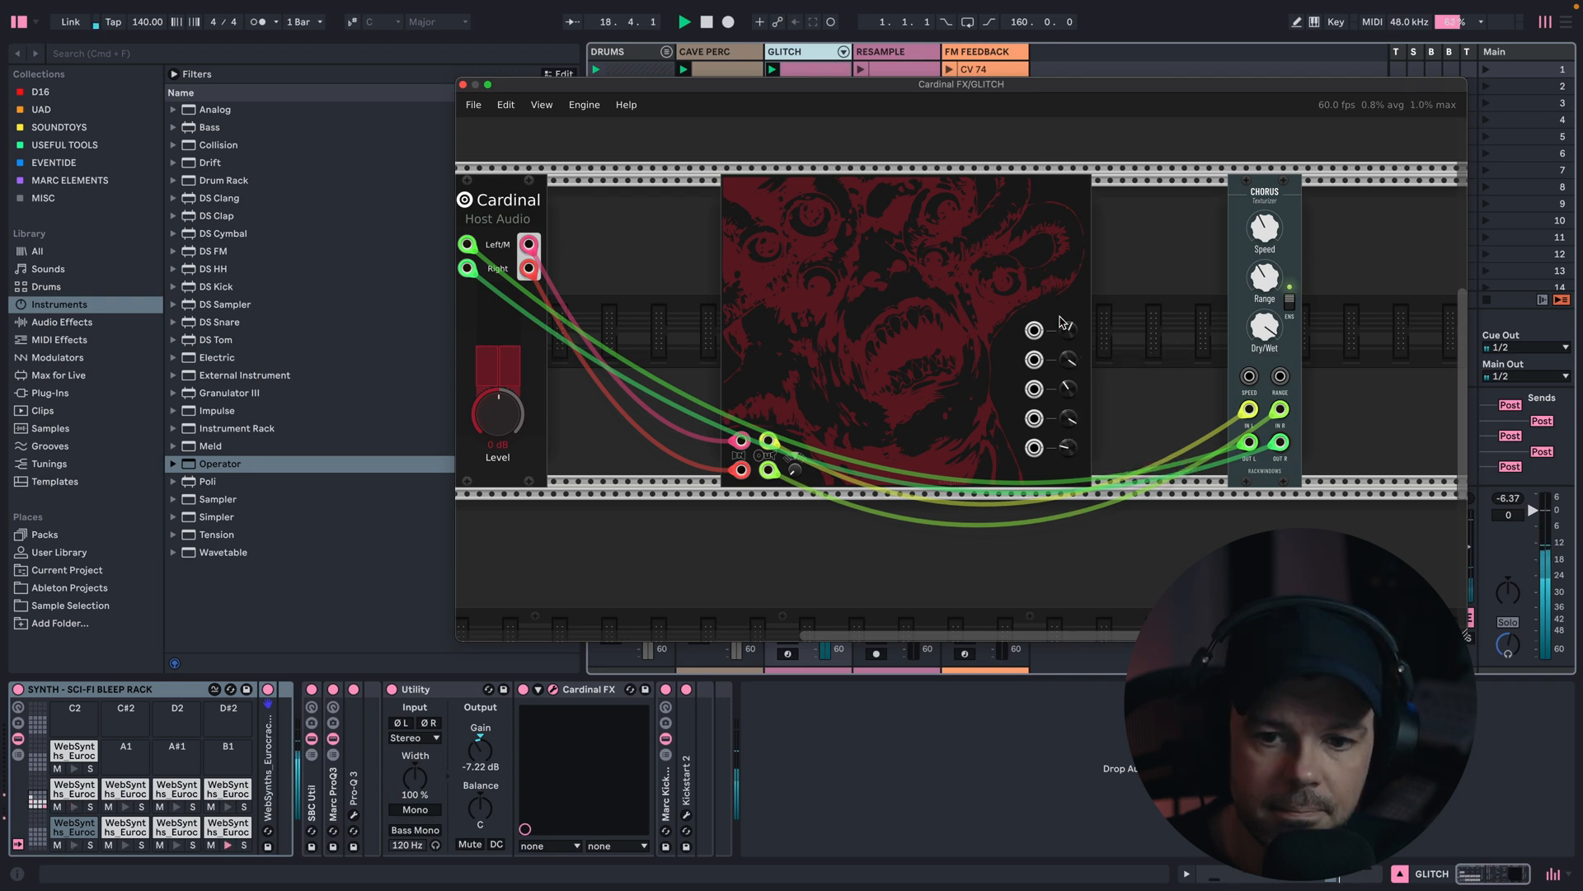
pyautogui.moveTo(1069, 334); pyautogui.dragTo(1079, 221)
pyautogui.click(797, 55)
pyautogui.press('space')
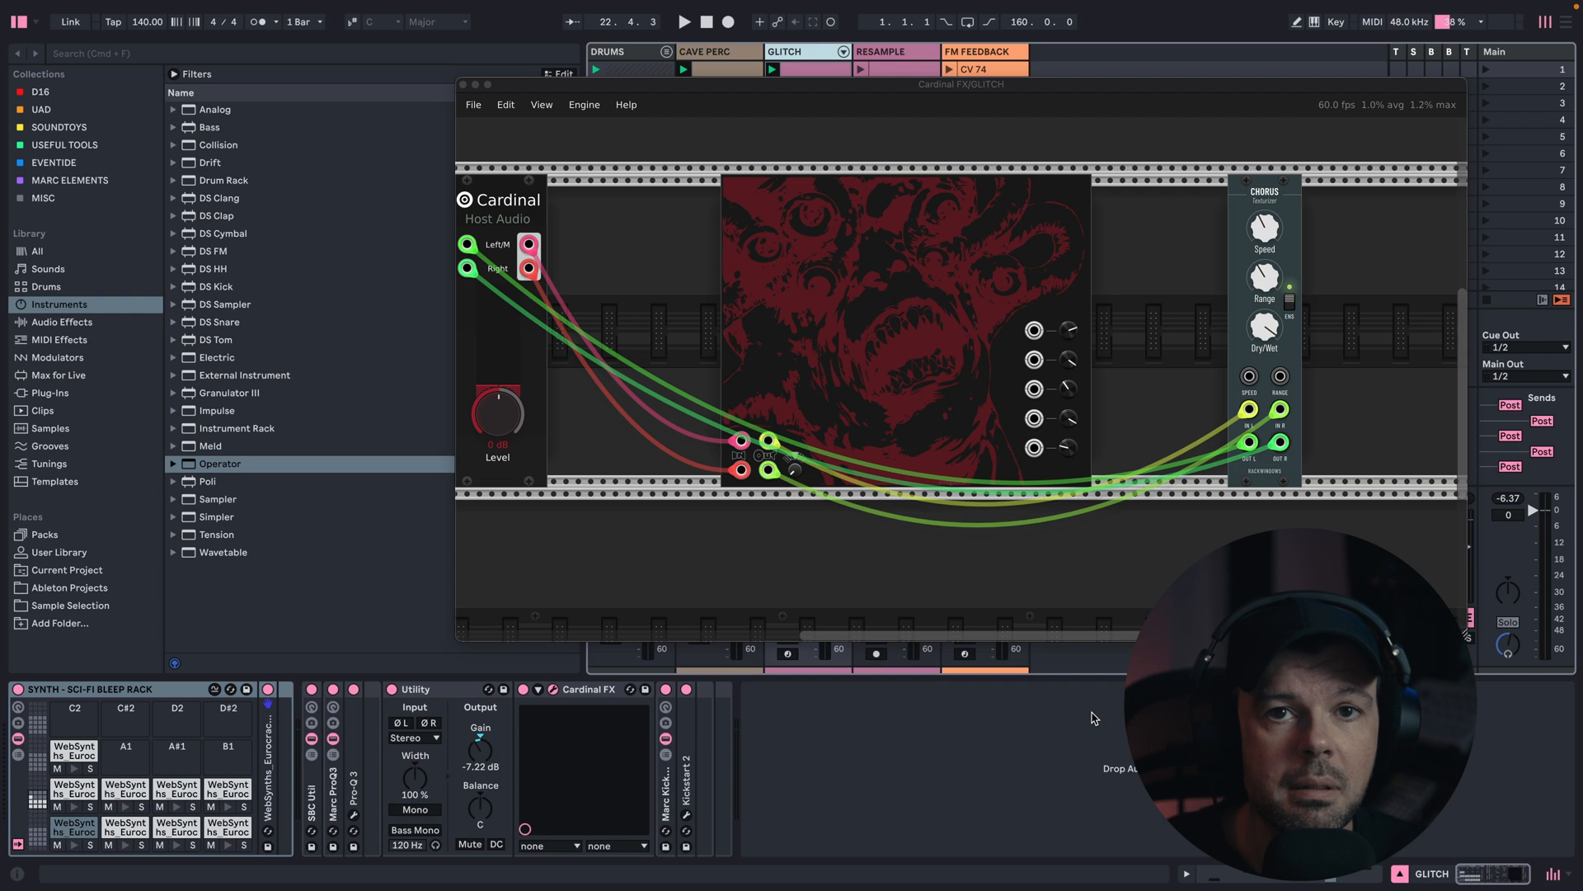
pyautogui.click(464, 85)
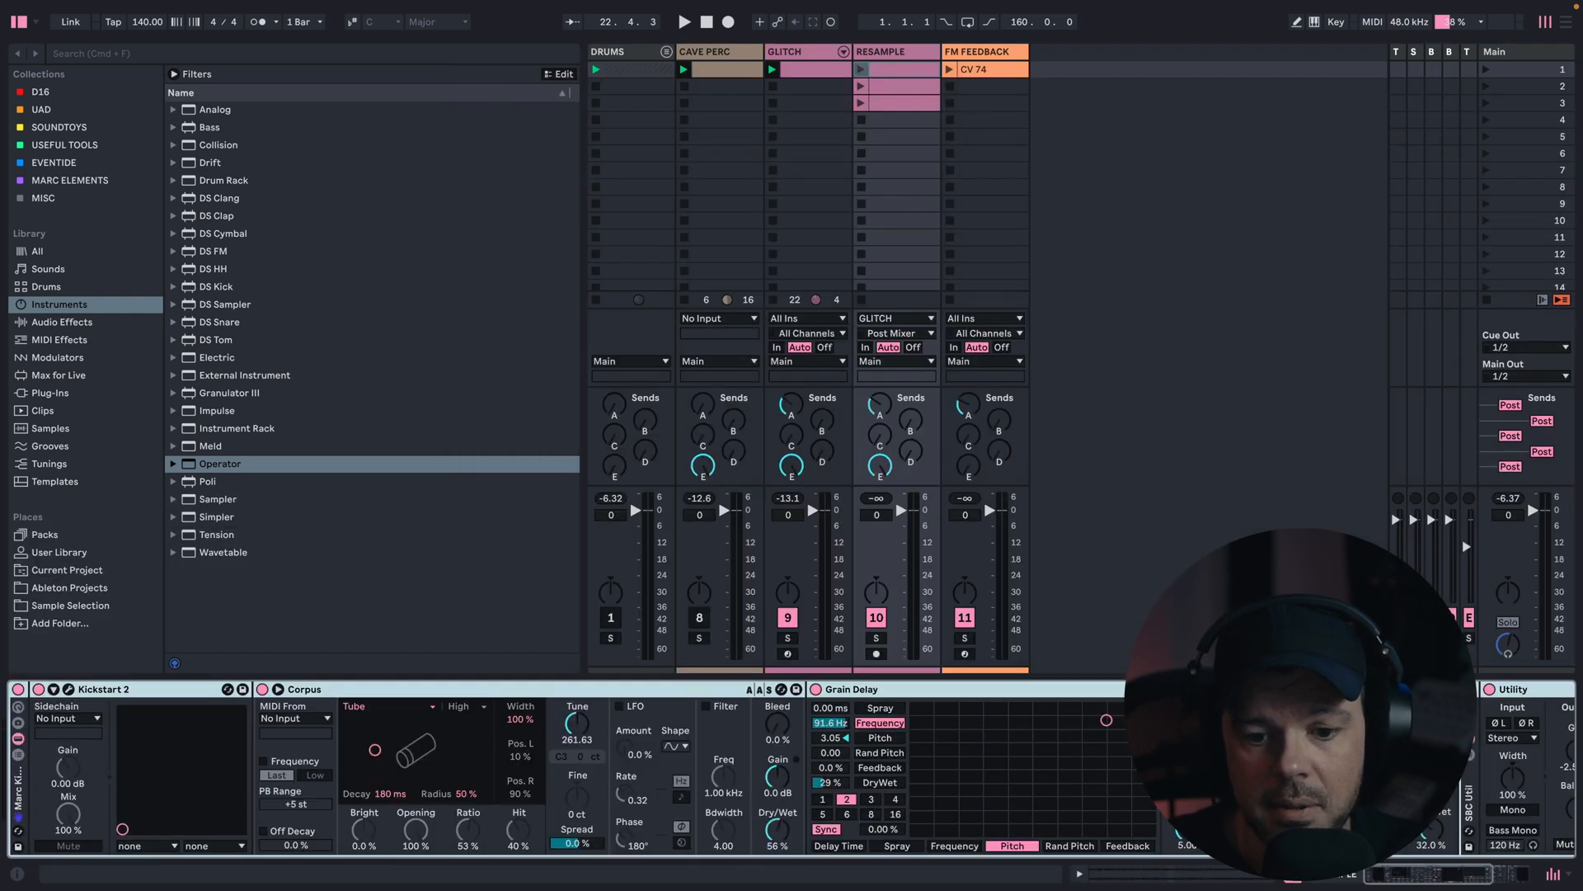
# Review the Corpus, Grain Delay and Amp devices in the RESAMPLE track's effect chain
pyautogui.click(350, 718)
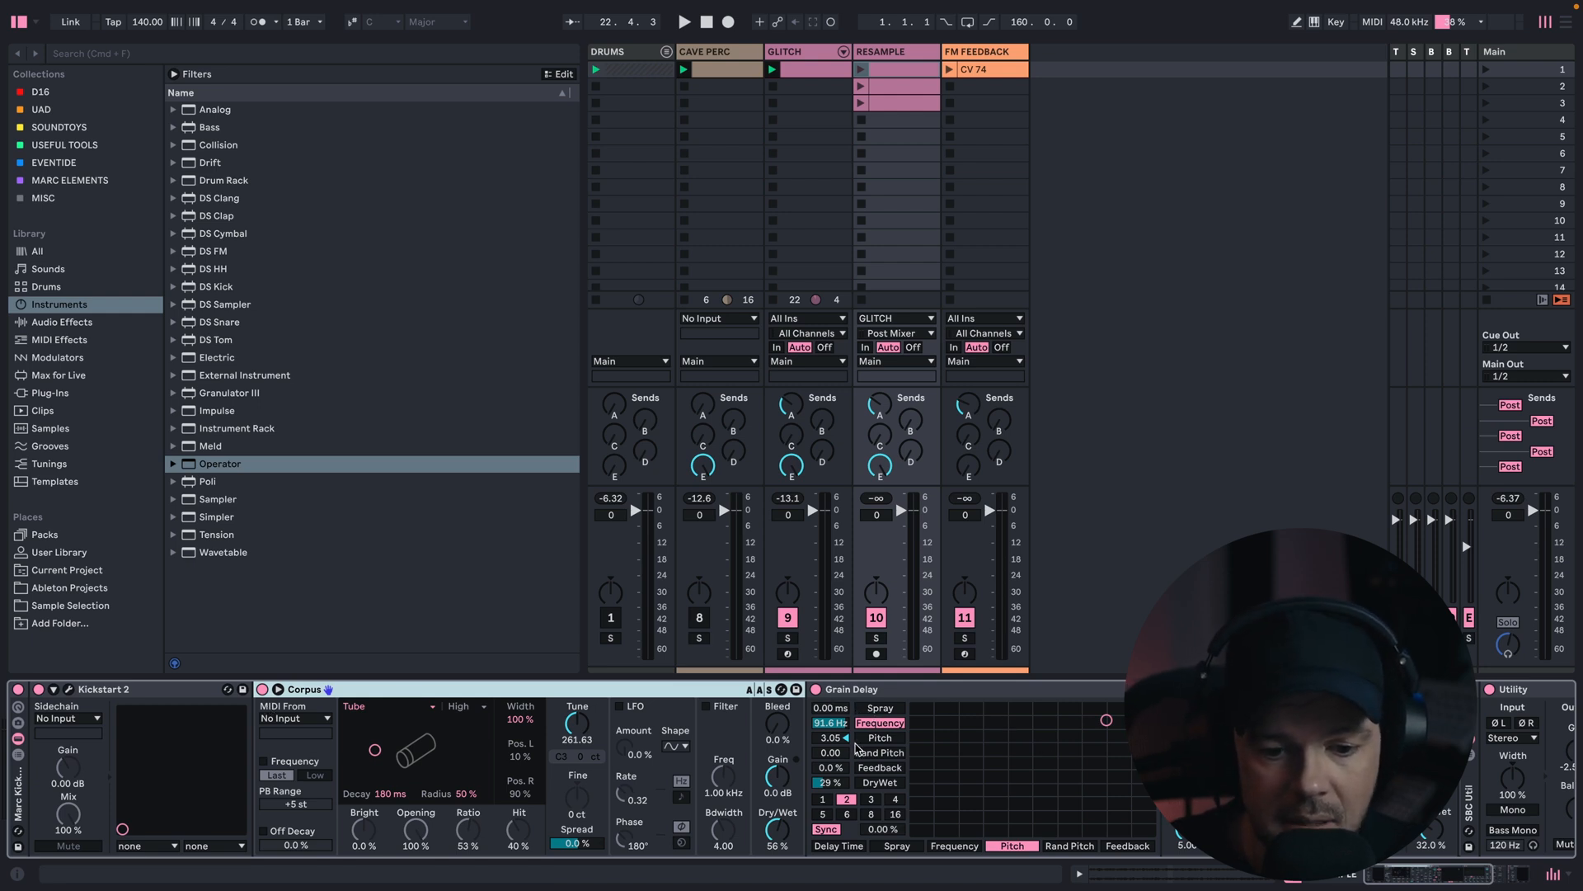
pyautogui.hscroll(3, 944, 755)
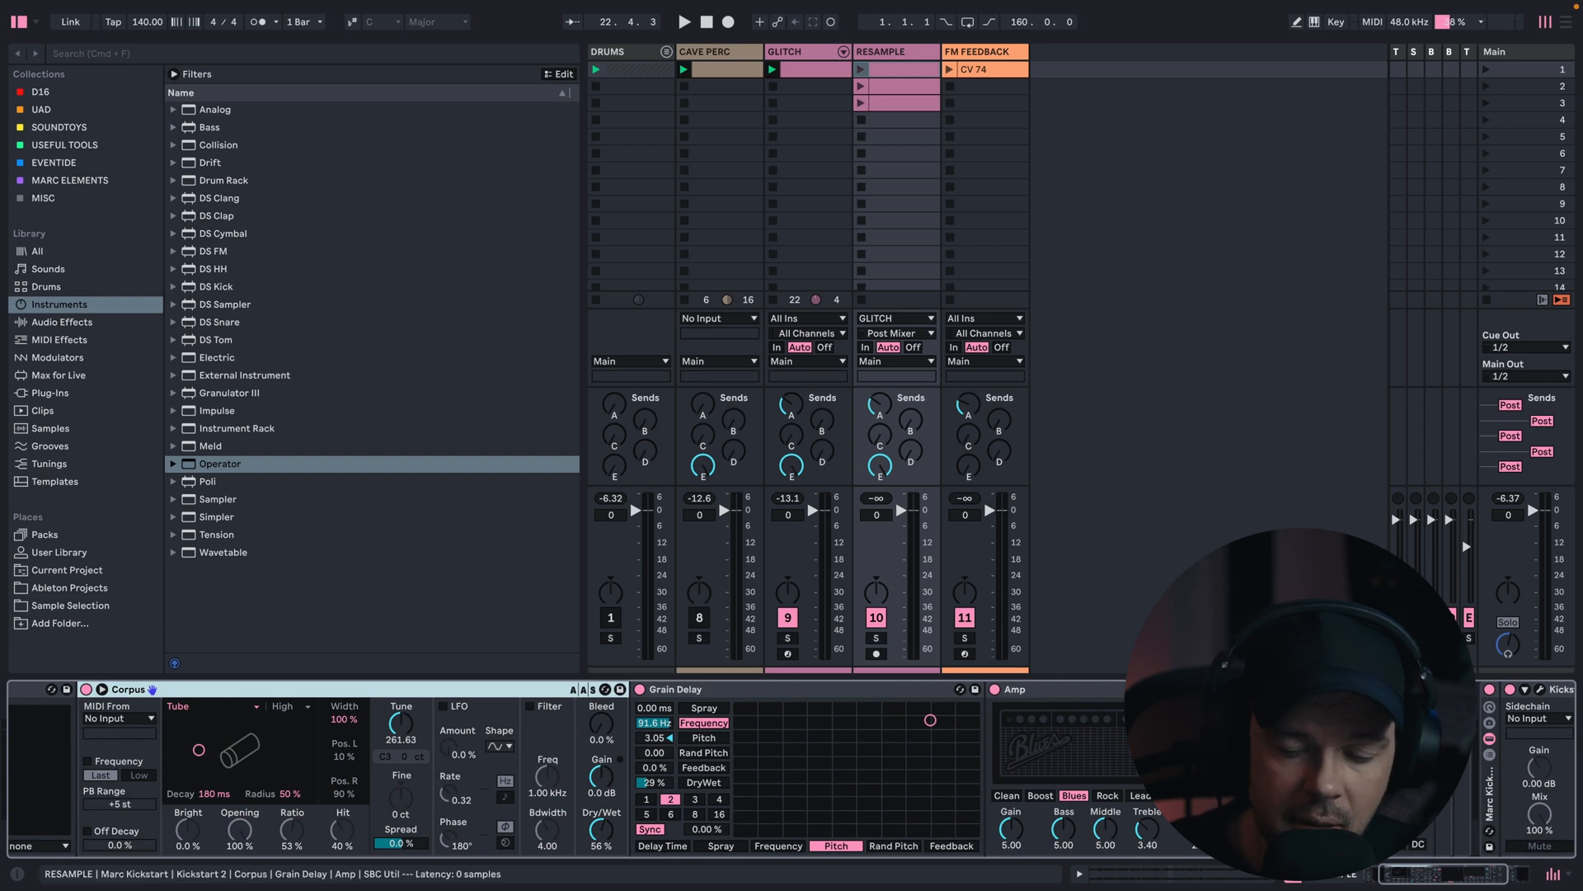
pyautogui.hscroll(4, 792, 767)
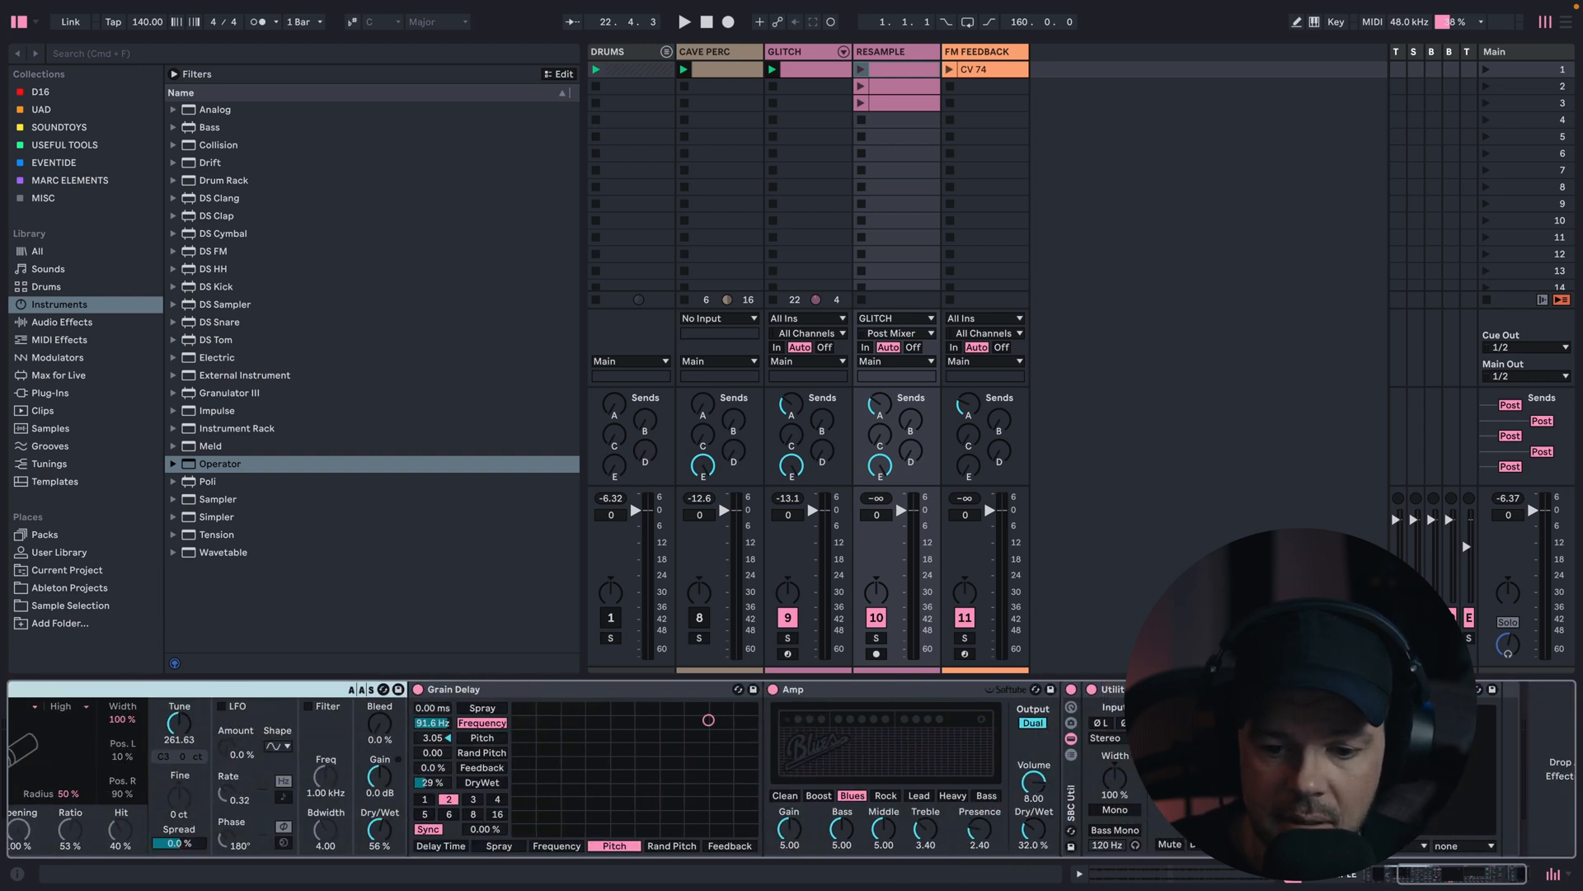
pyautogui.hscroll(1, 792, 767)
pyautogui.hscroll(-8, 792, 767)
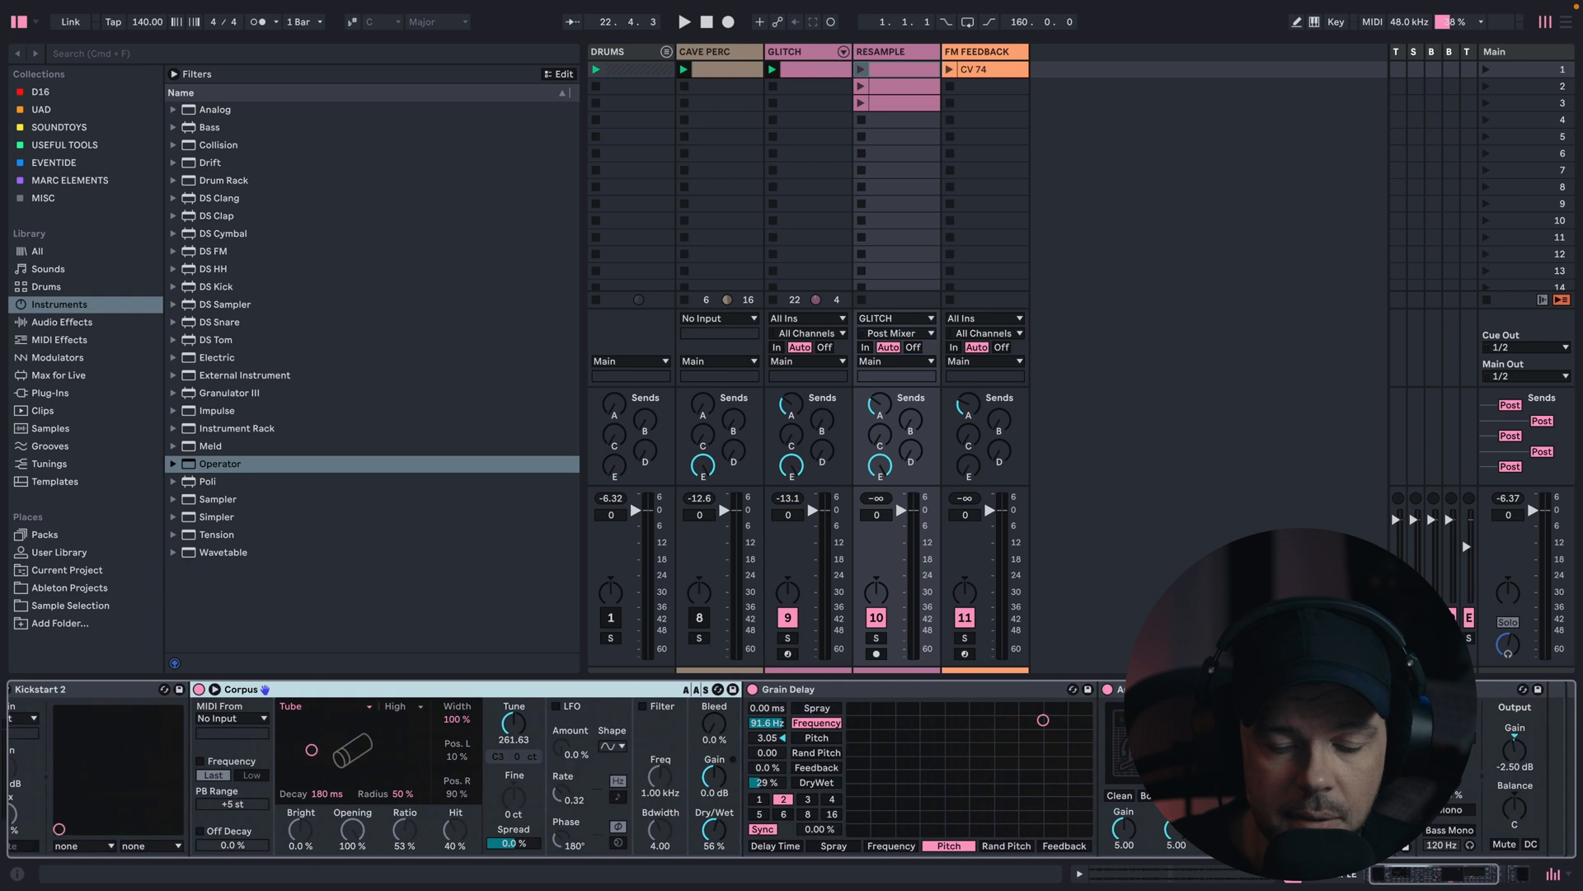
pyautogui.hscroll(8, 1064, 742)
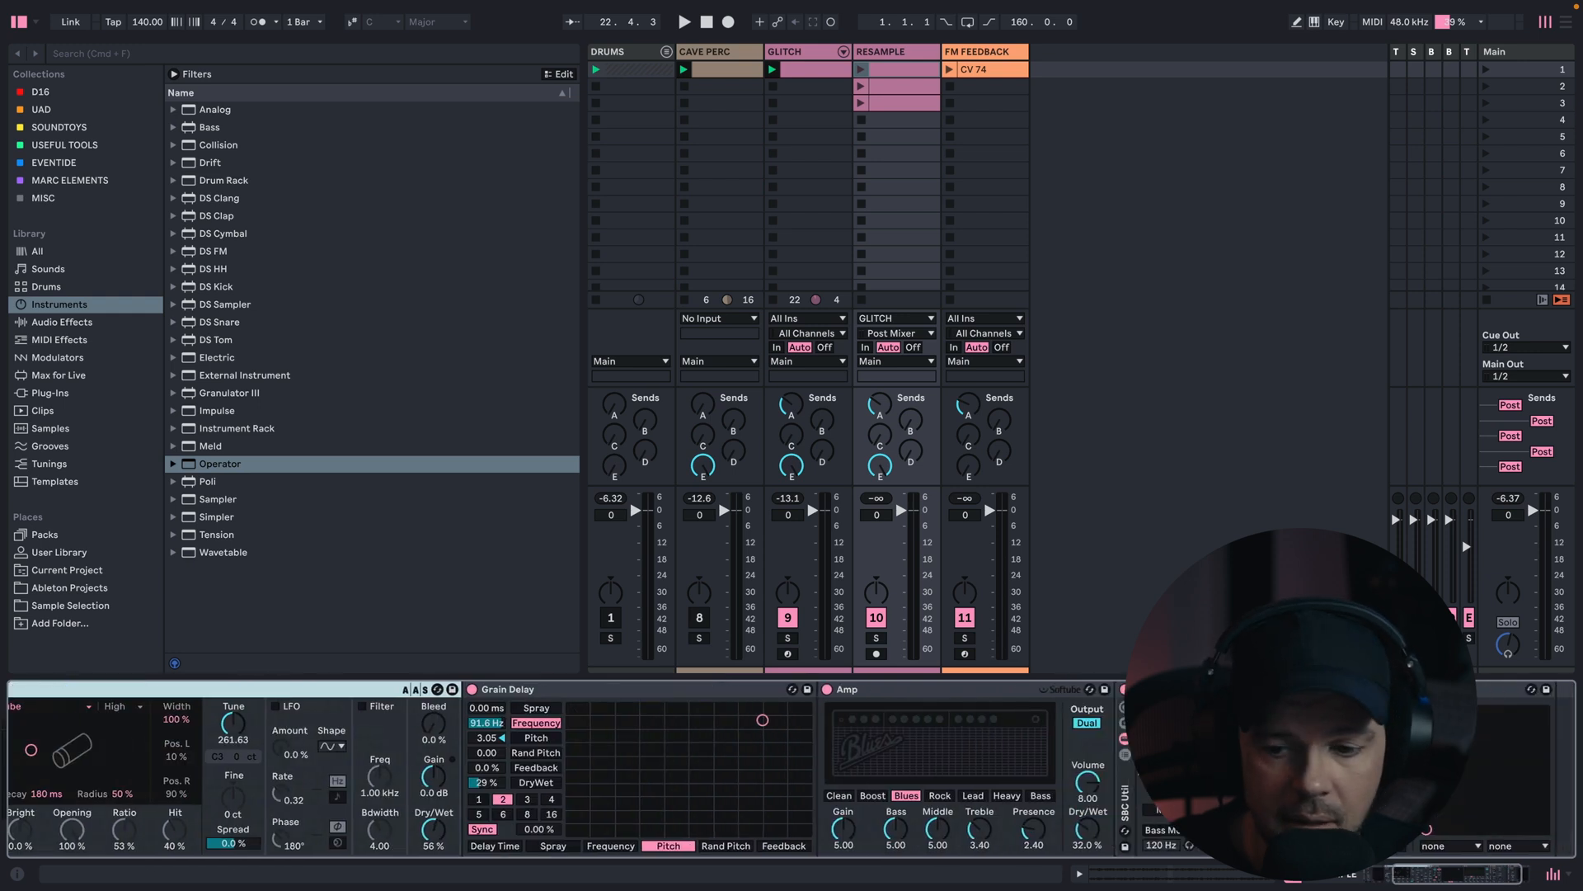
pyautogui.hscroll(-8, 1092, 682)
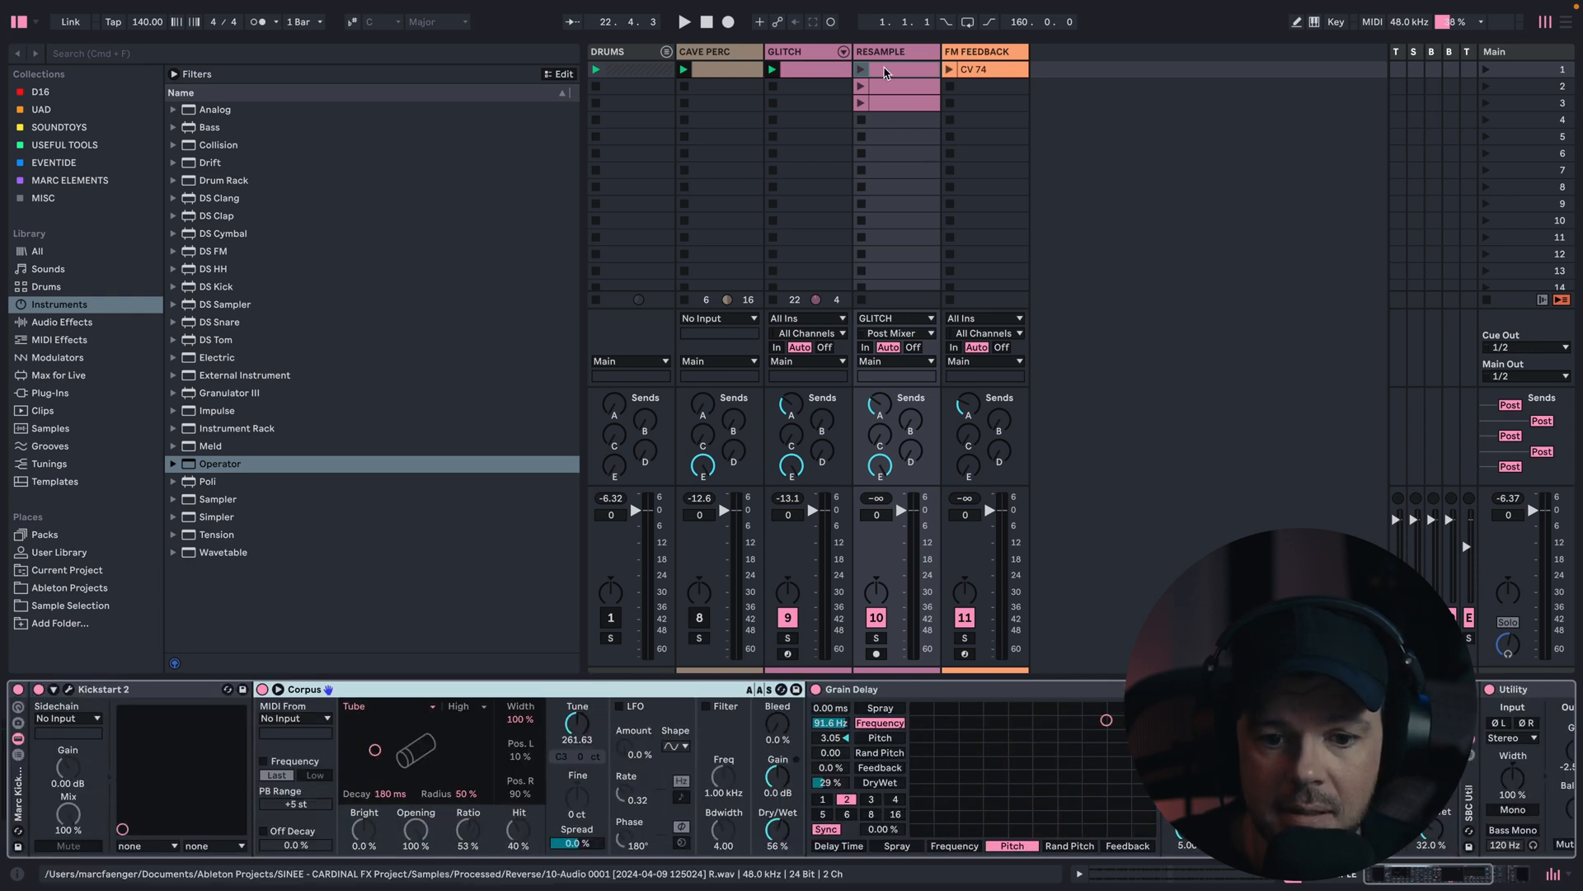
# Switch off the GLITCH track and audition the three RESAMPLE clips one after another
pyautogui.click(913, 67)
pyautogui.click(791, 616)
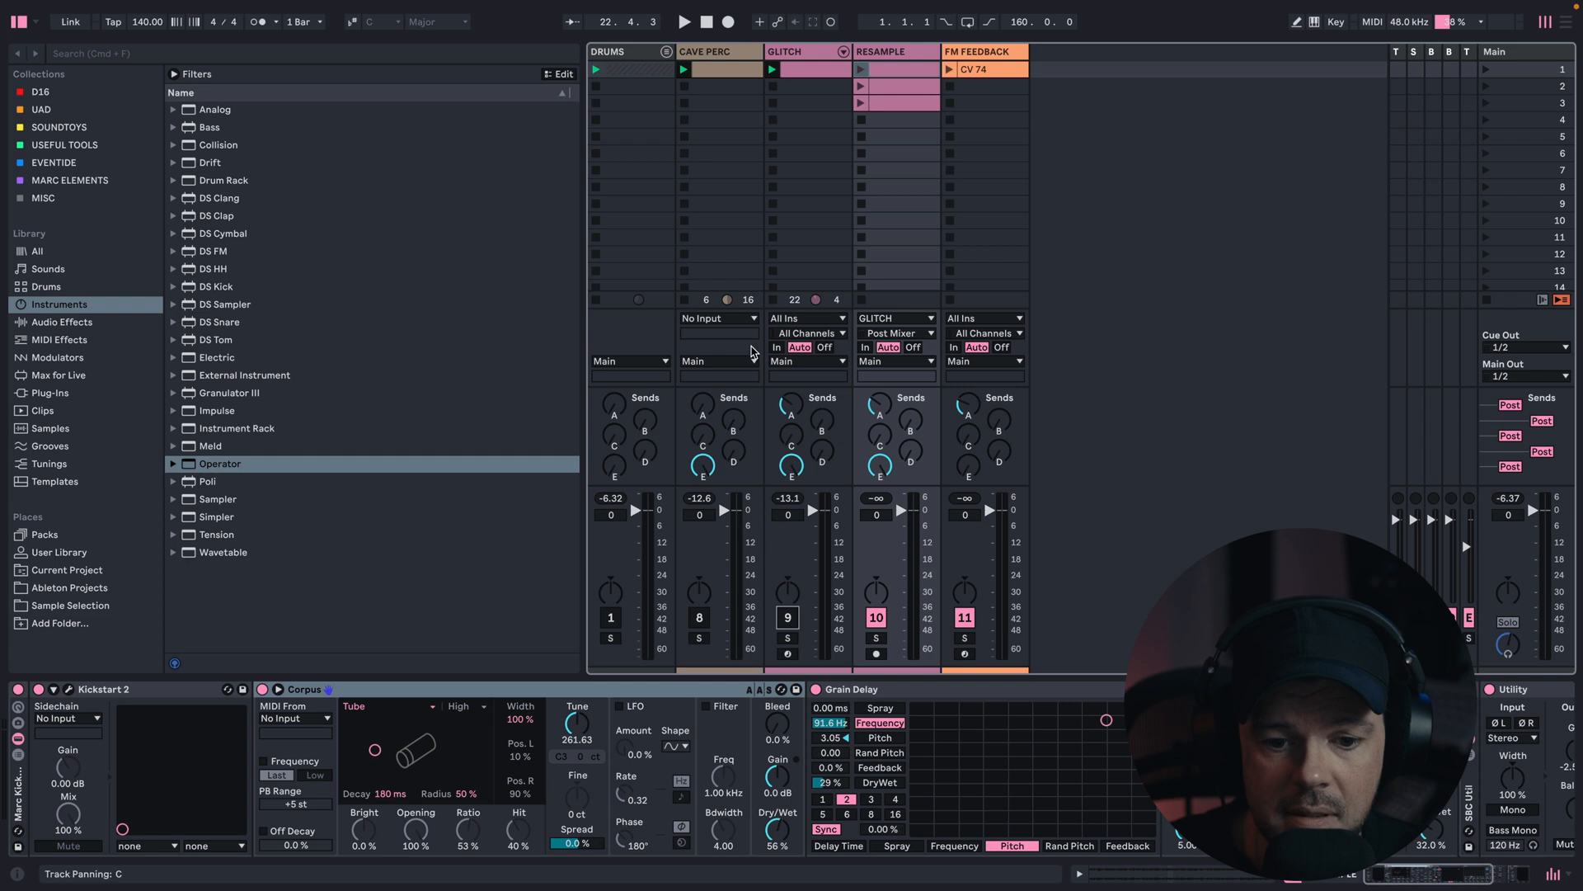
pyautogui.click(860, 69)
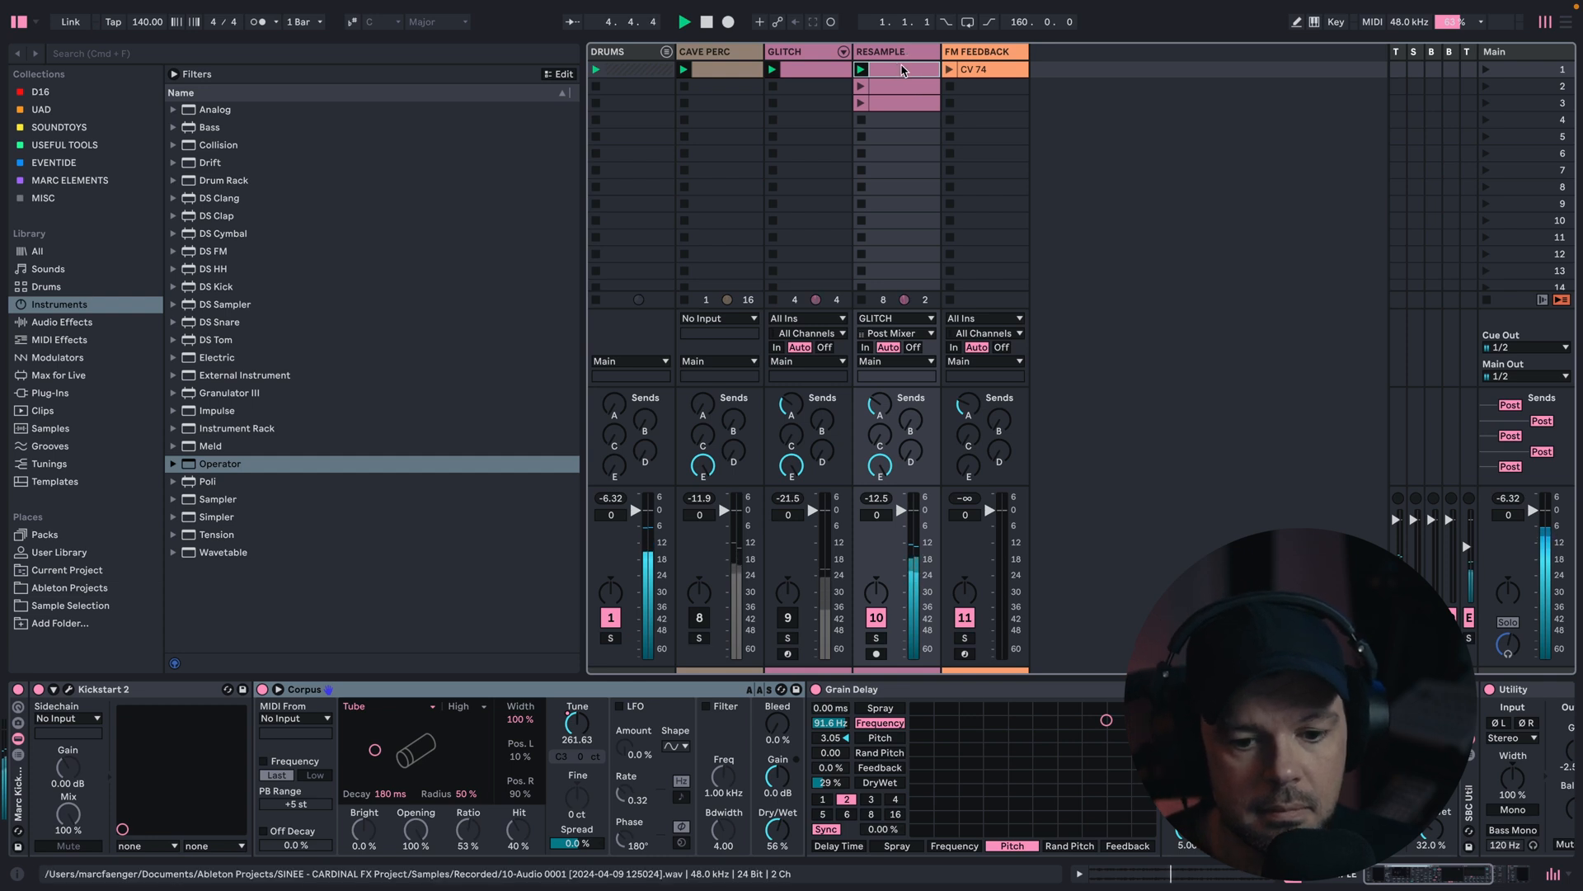
pyautogui.click(861, 85)
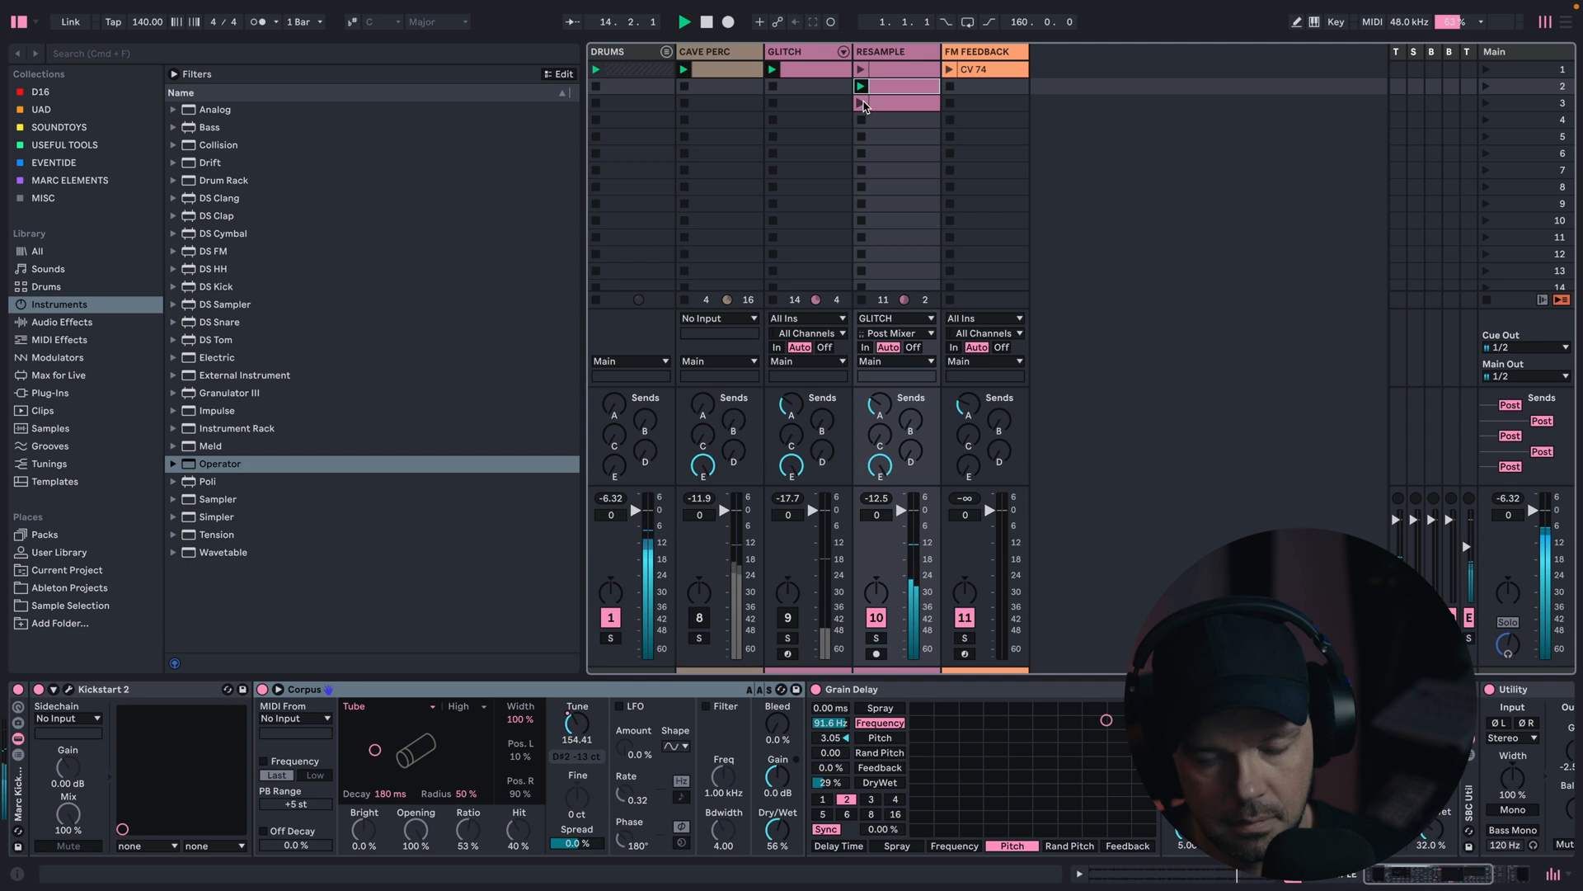
pyautogui.click(861, 103)
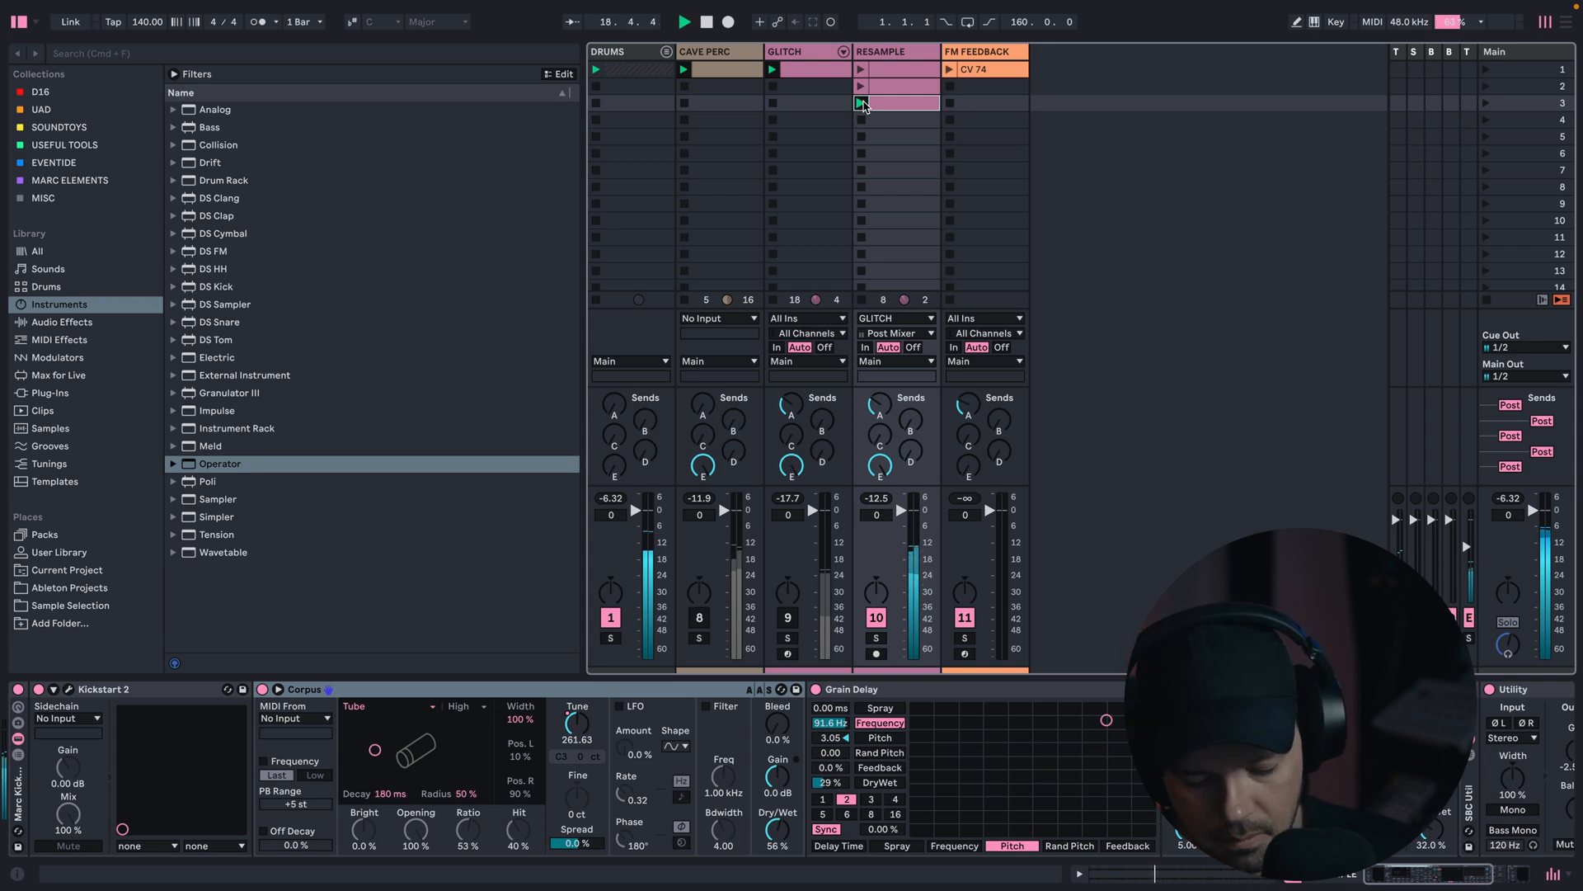
pyautogui.press('space')
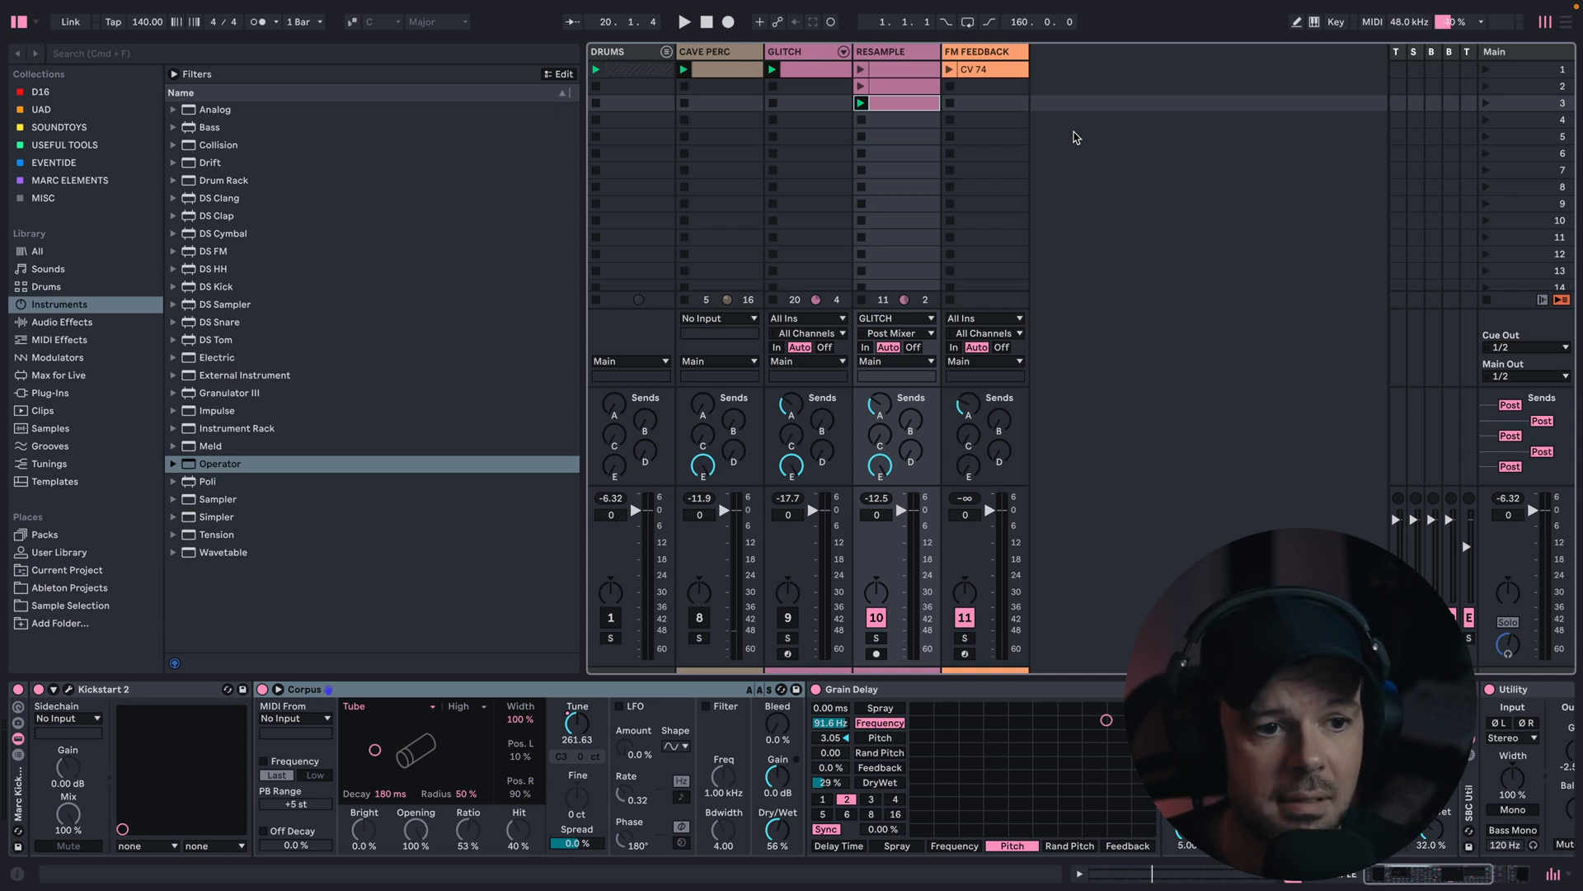
# Show the GLITCH track's Cardinal patch once more and close its window
pyautogui.click(806, 54)
pyautogui.click(553, 690)
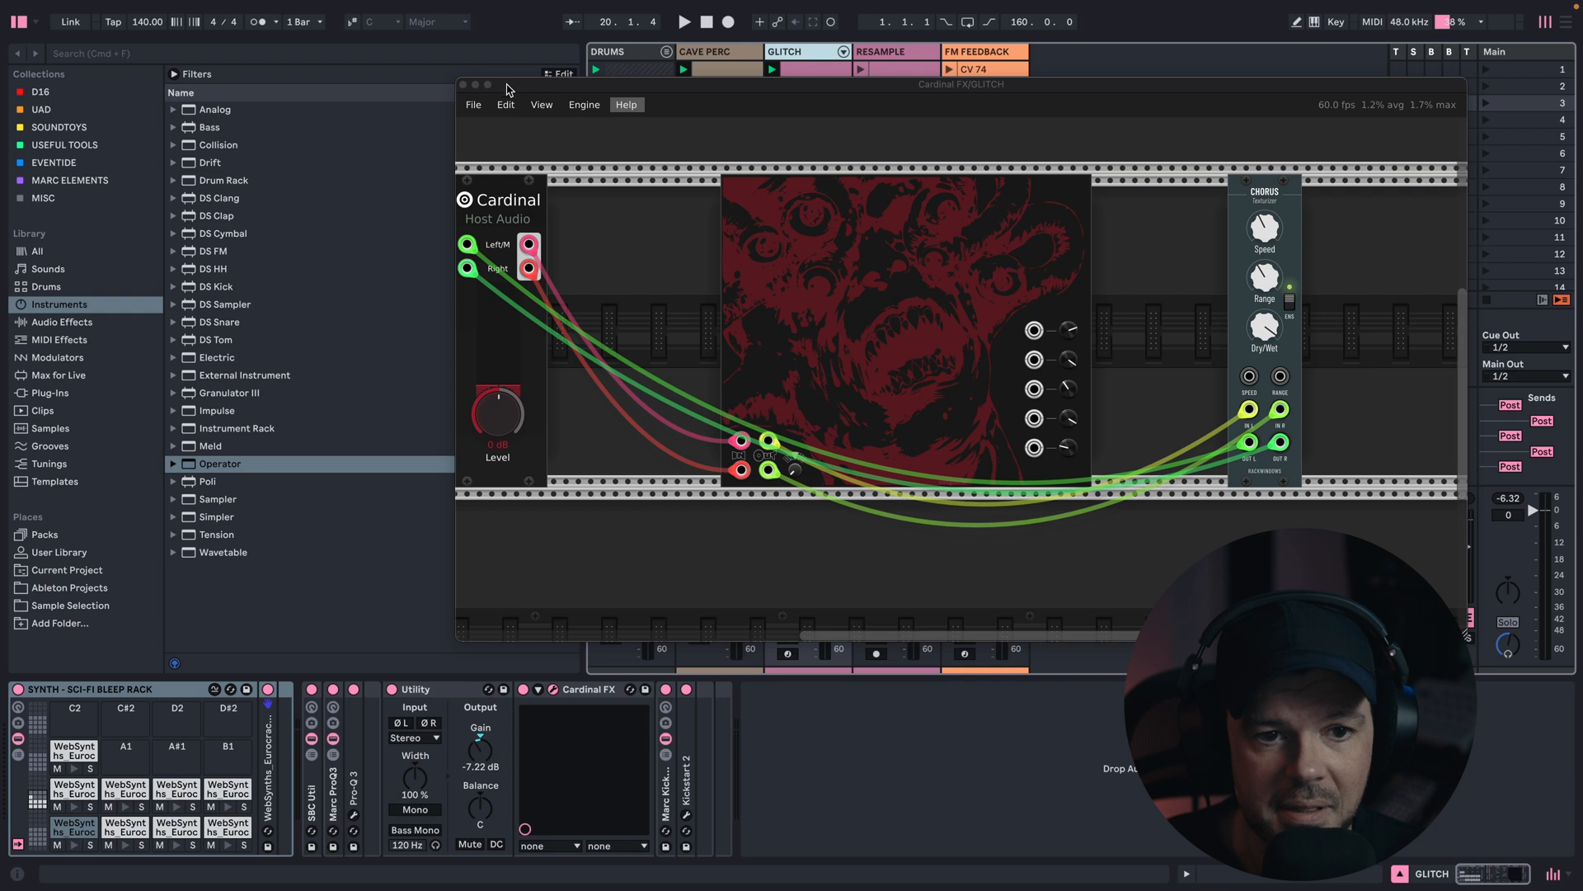
pyautogui.click(464, 85)
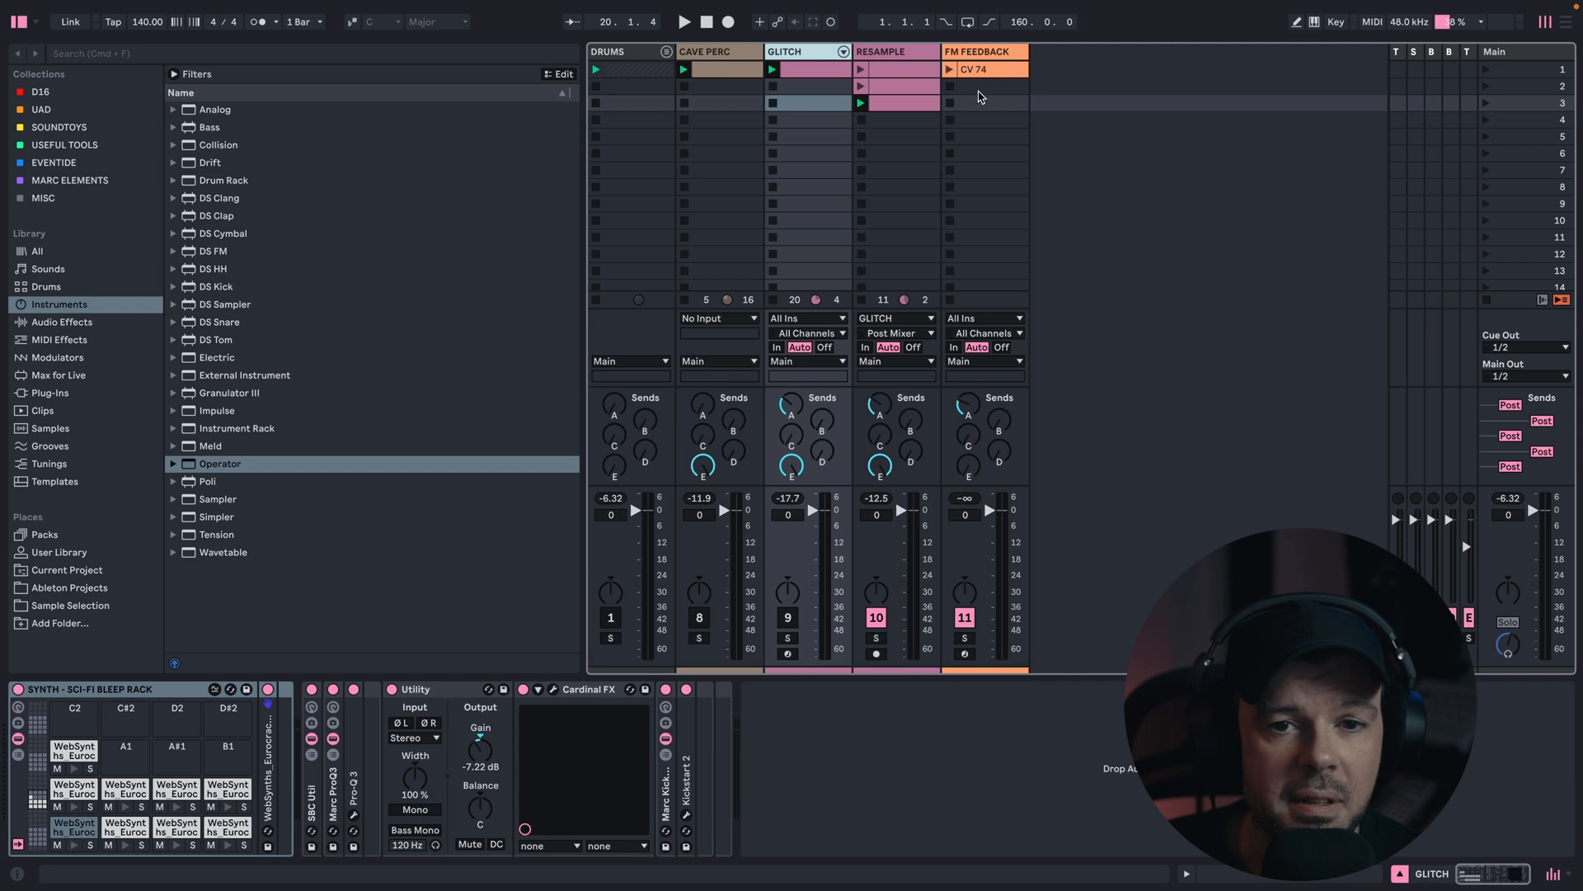
# Switch off the RESAMPLE track, play the FM FEEDBACK track's CV 74 clip with Cardinal FX off, and inspect its Echo settings
pyautogui.click(901, 73)
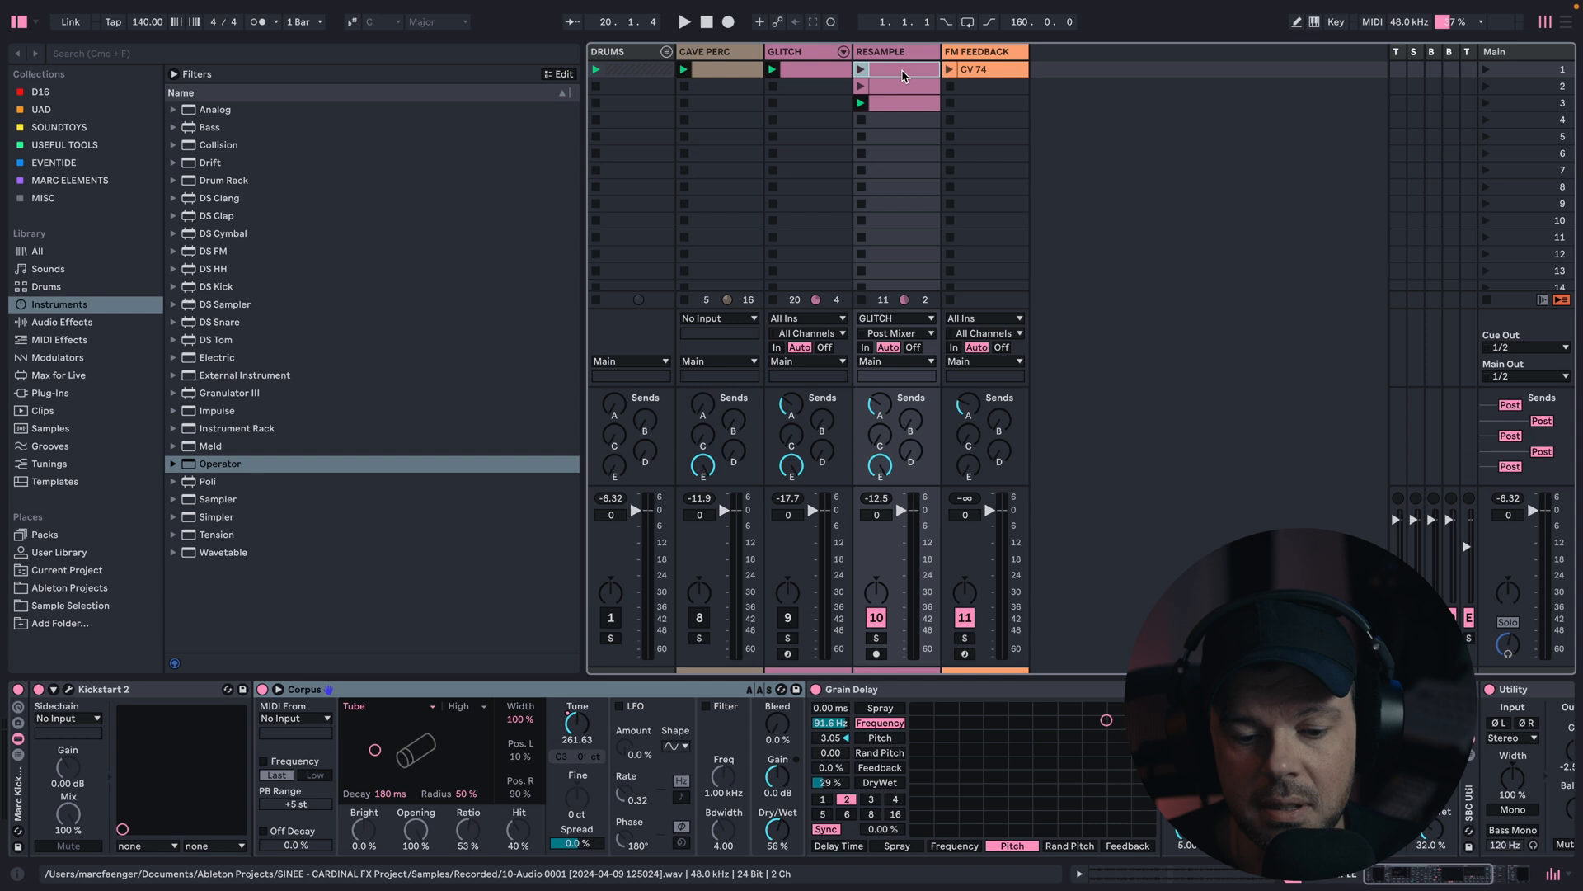
pyautogui.click(825, 640)
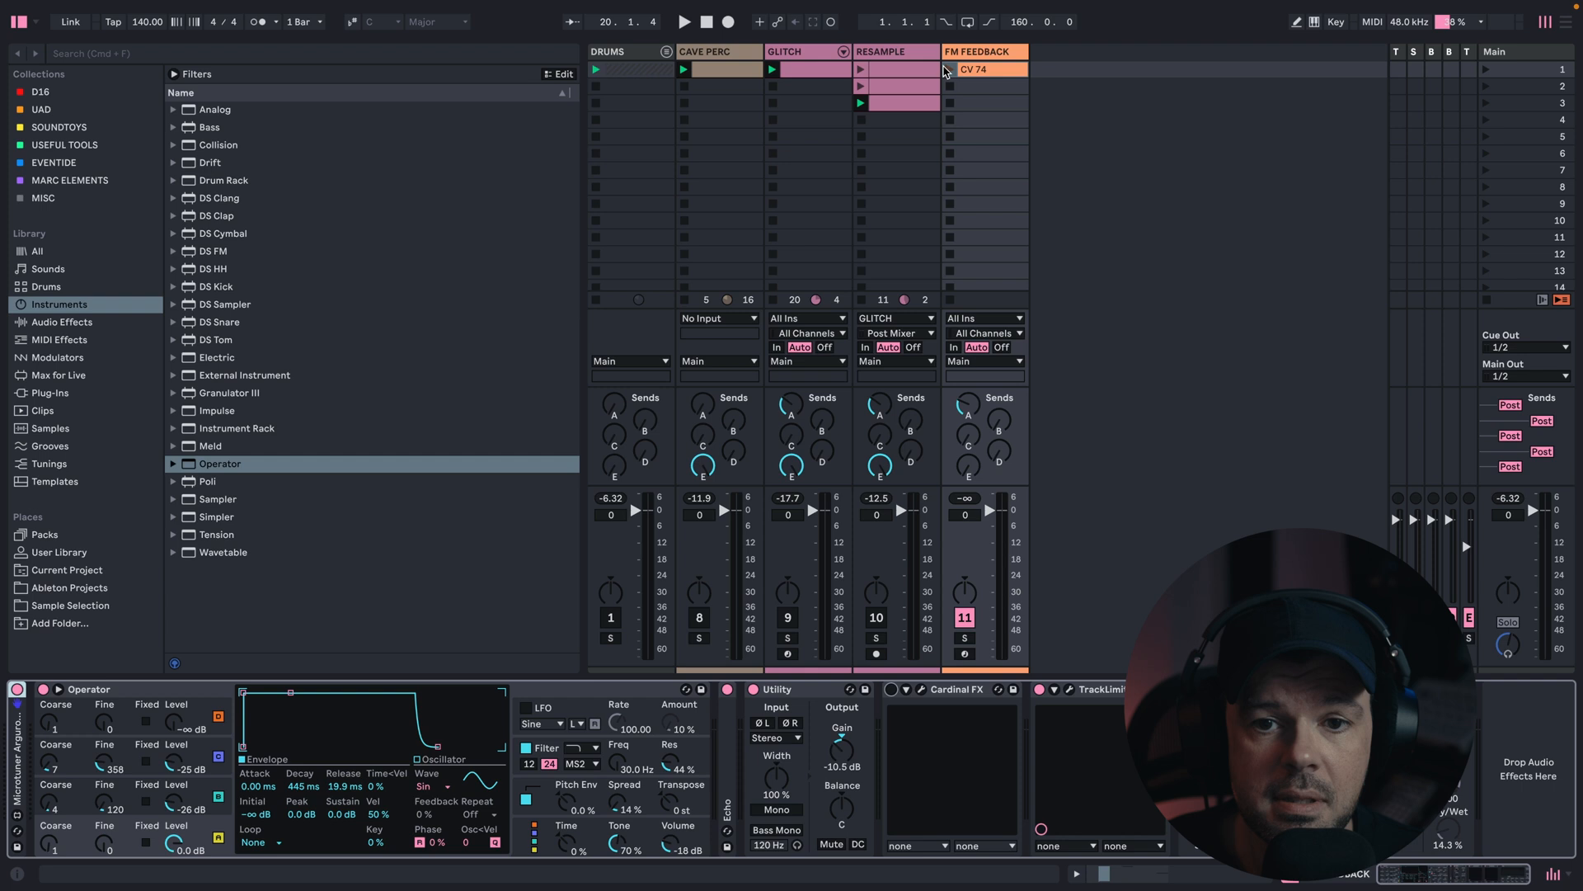
pyautogui.press('space')
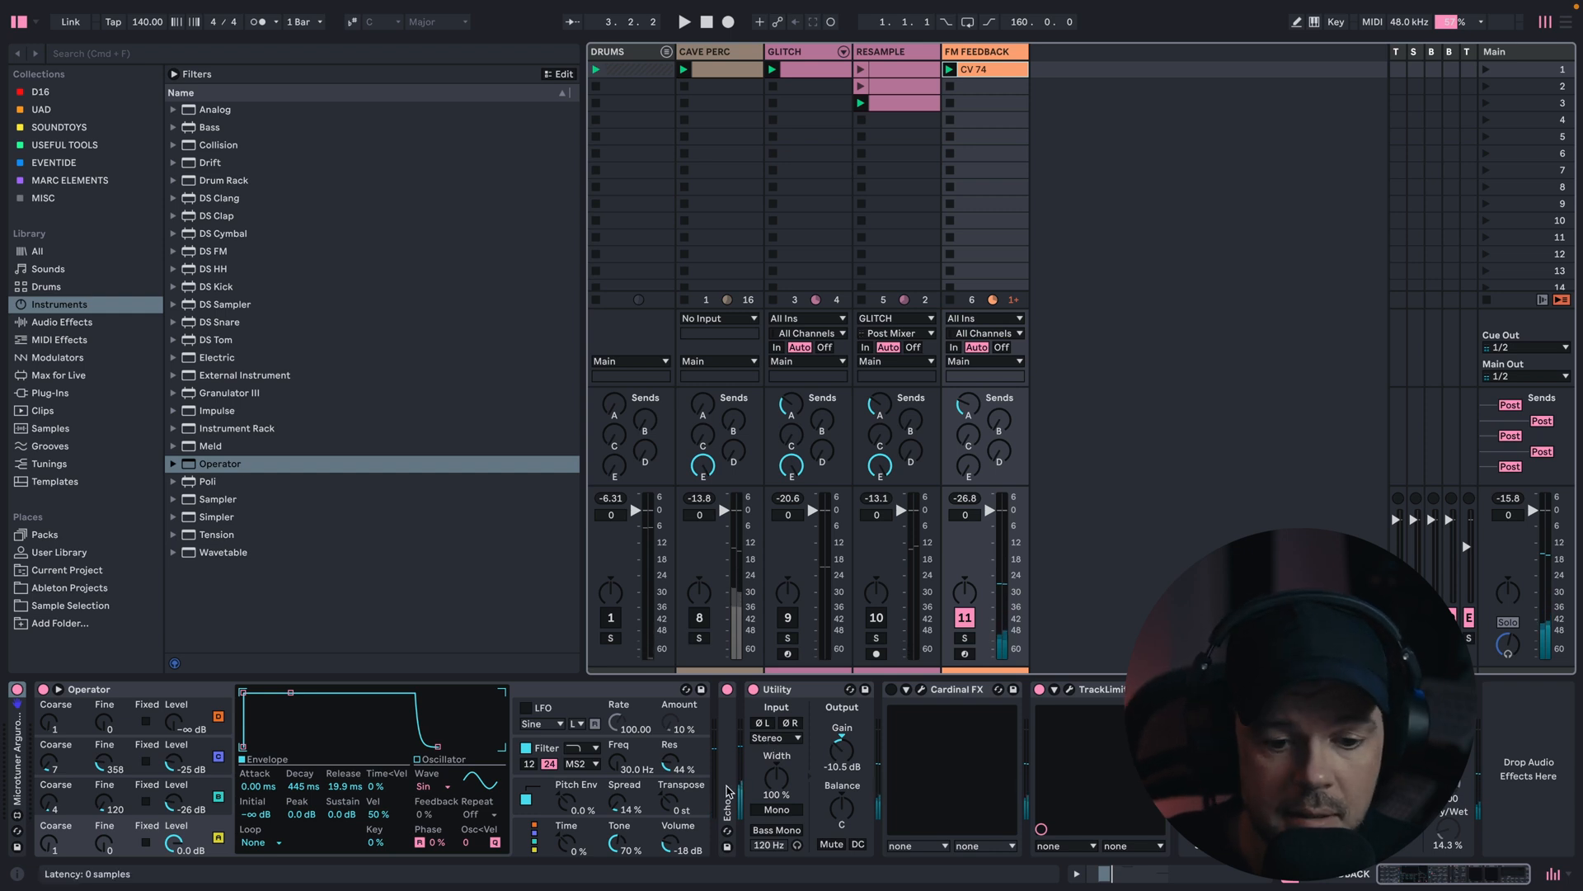
pyautogui.doubleClick(730, 742)
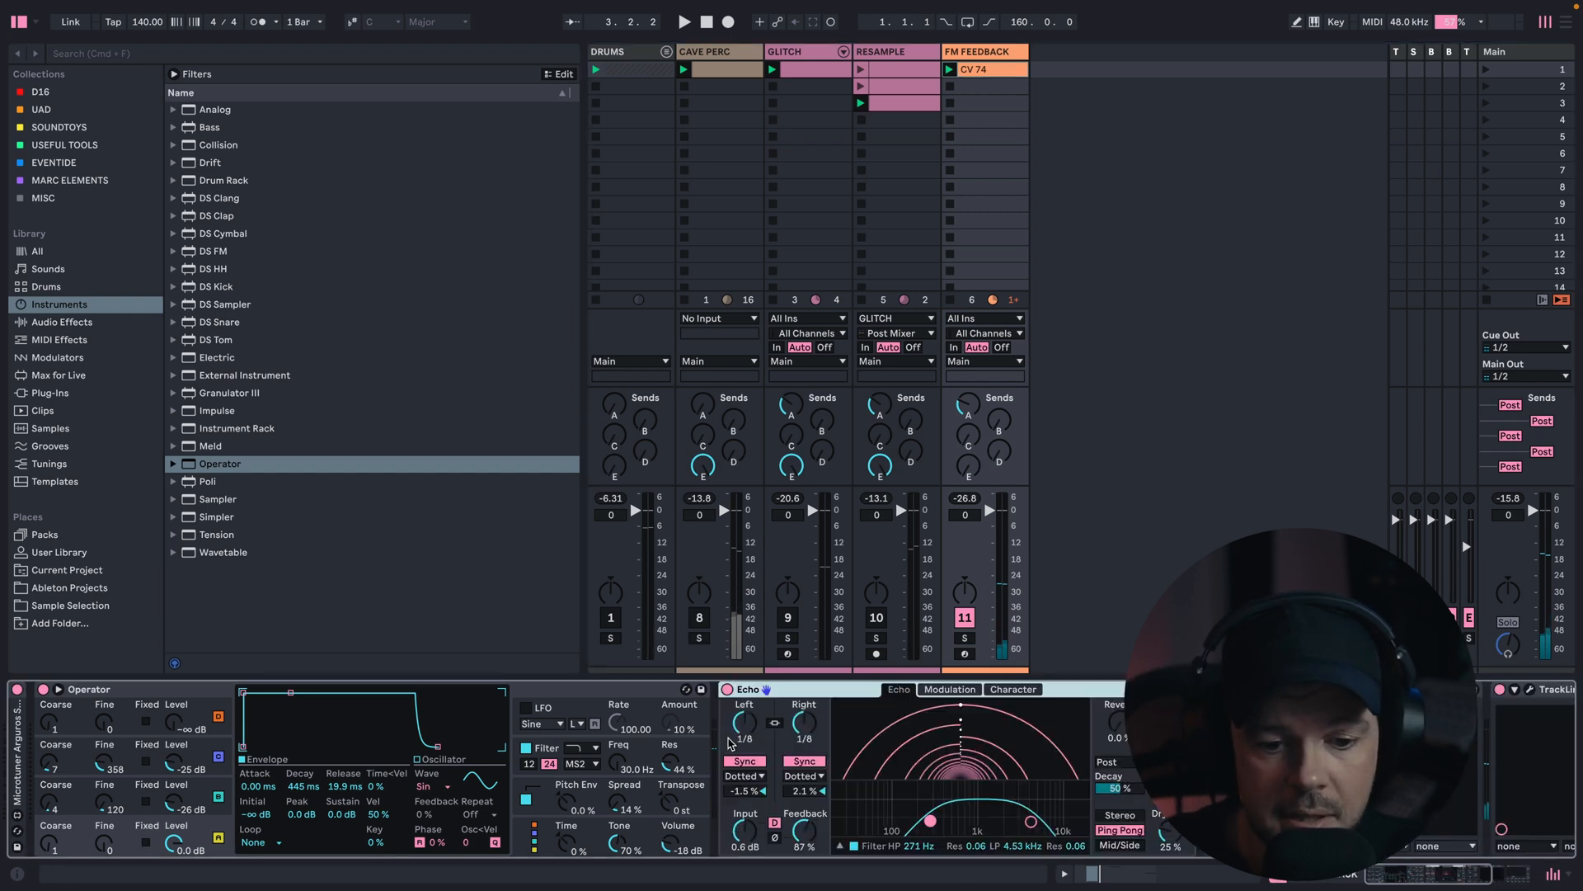
pyautogui.doubleClick(820, 691)
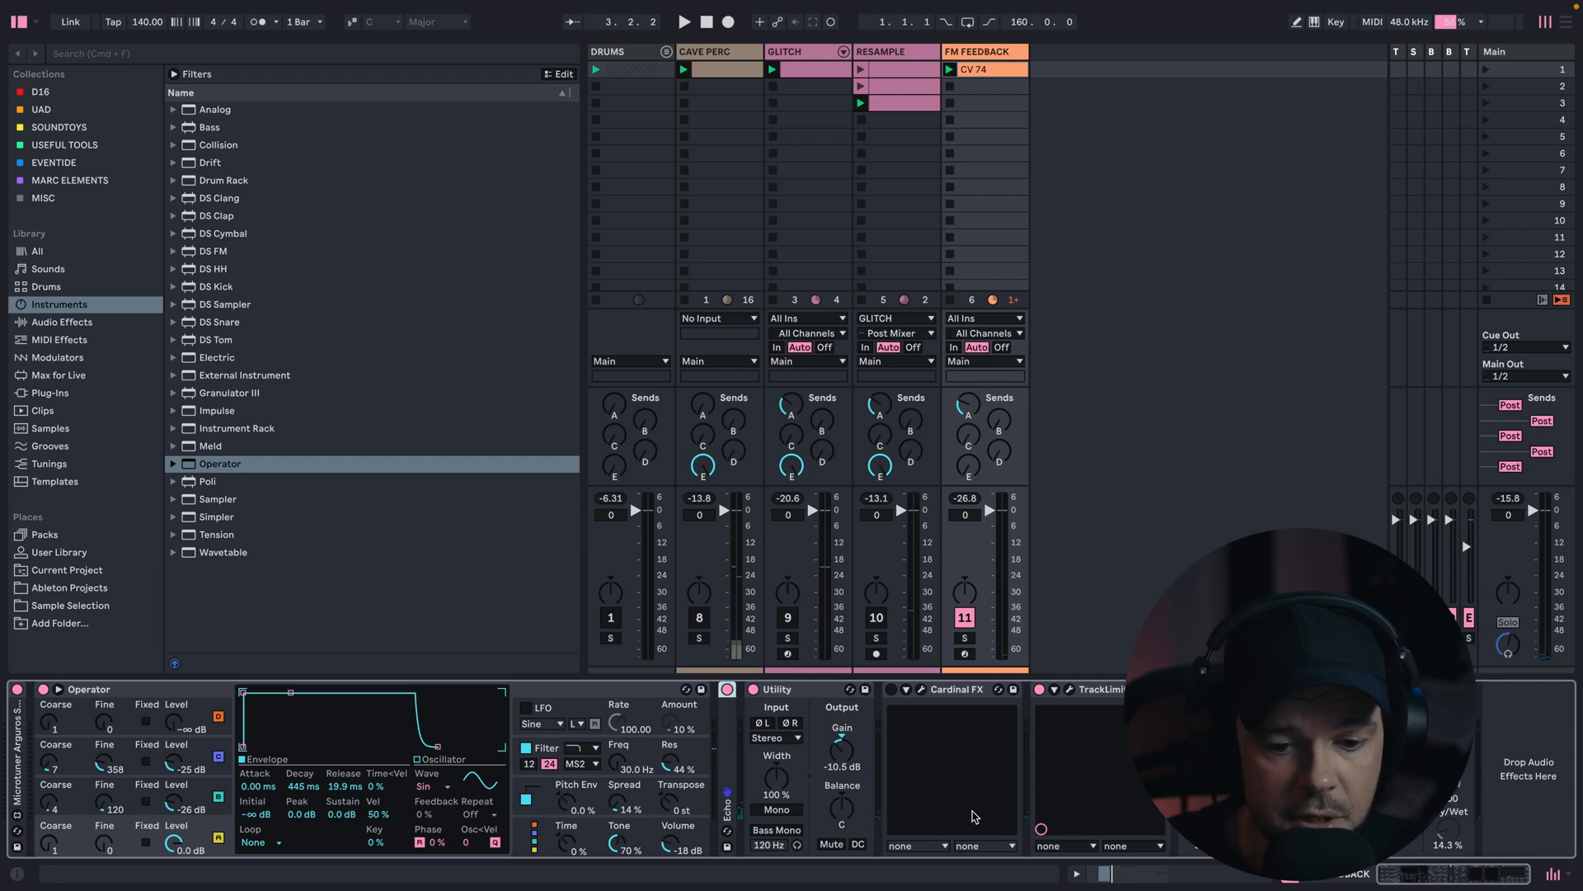
# Play the FM FEEDBACK track through its Cardinal patch and check the Spring Reverb's dry/wet knob
pyautogui.click(921, 690)
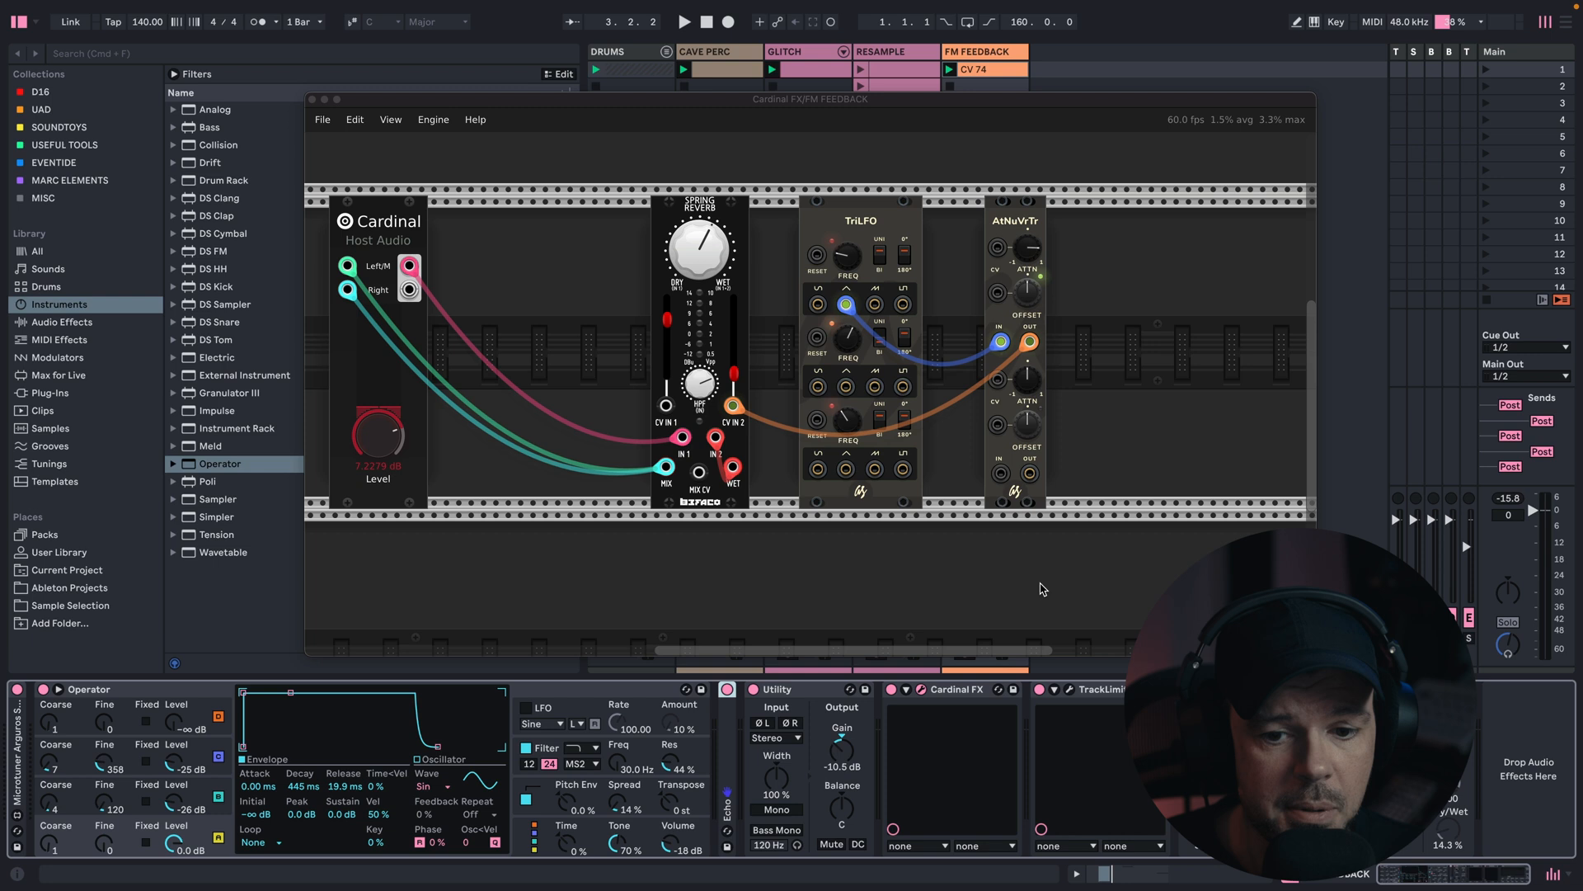
pyautogui.press('space')
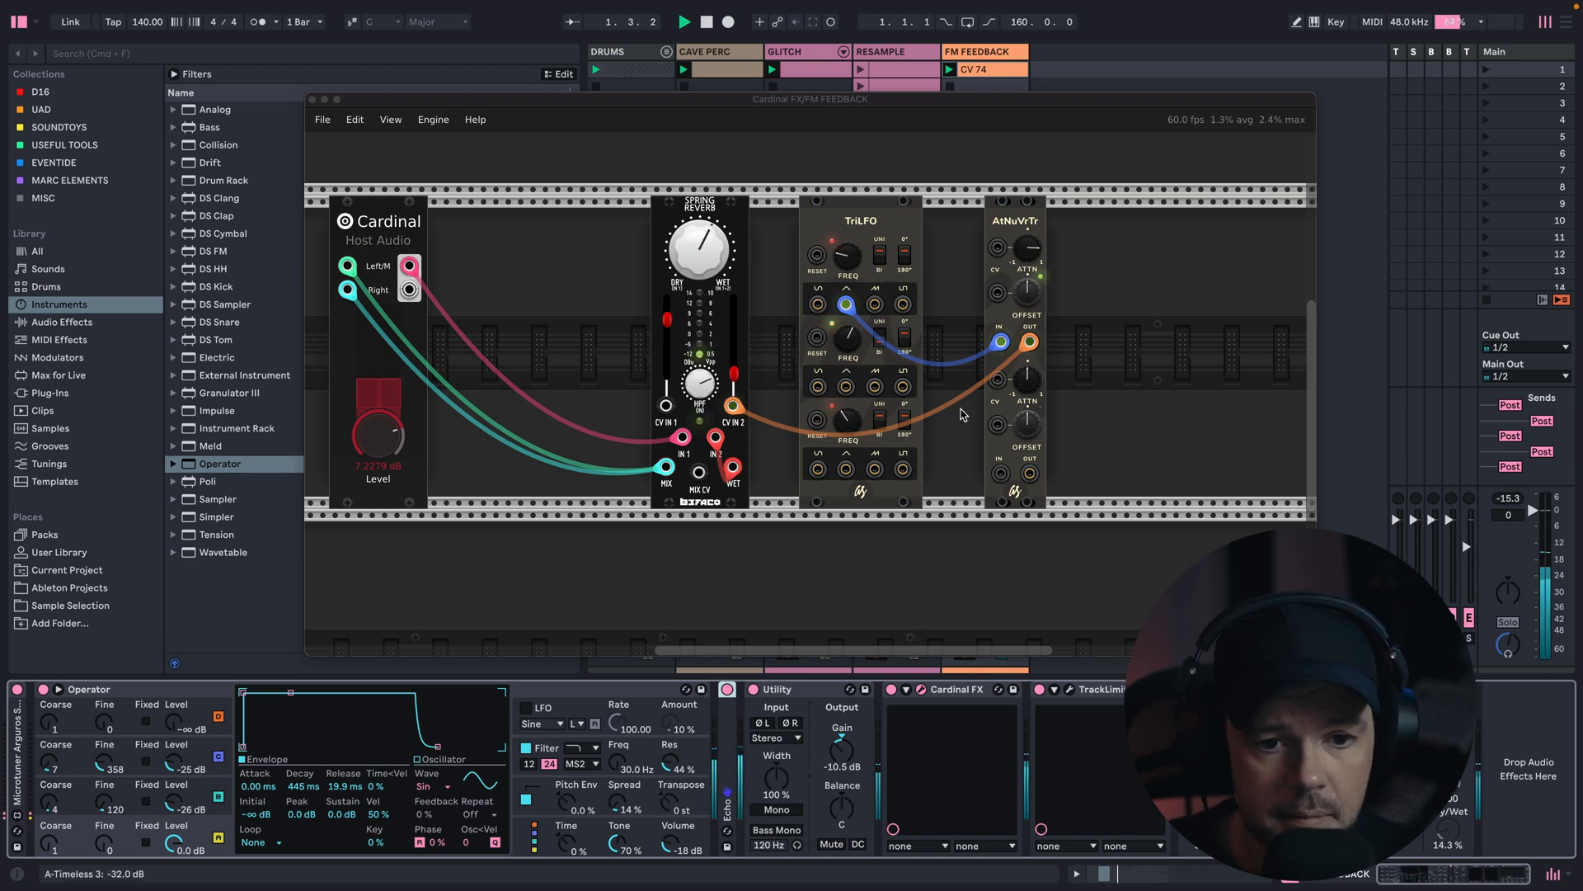
pyautogui.click(693, 254)
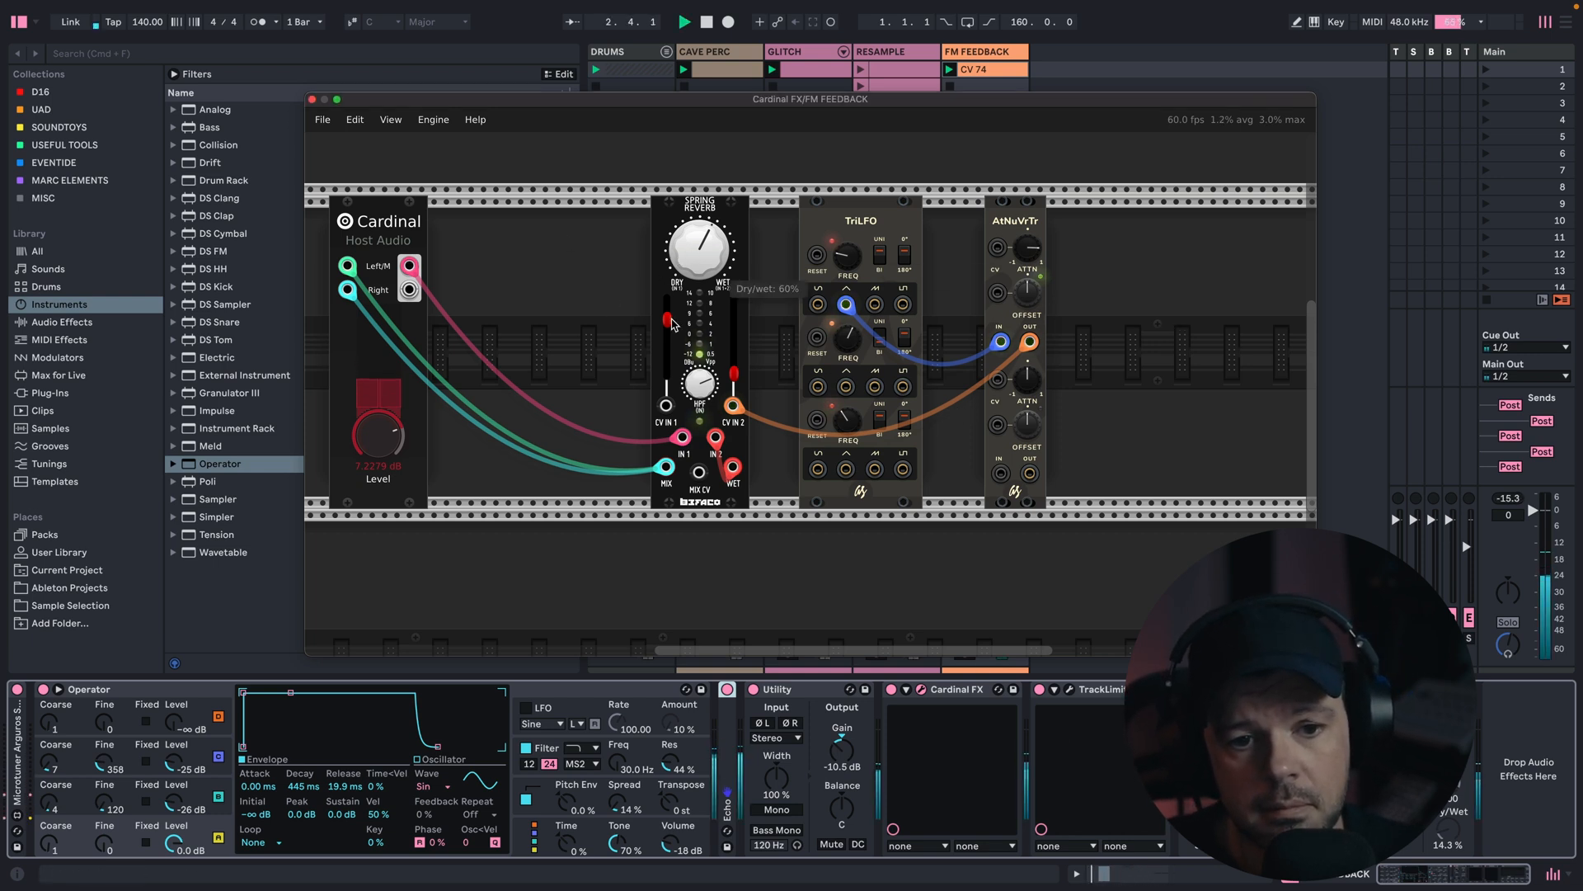
pyautogui.moveTo(693, 254)
pyautogui.mouseDown()
pyautogui.moveTo(681, 609)
pyautogui.moveTo(712, 261)
pyautogui.mouseUp()
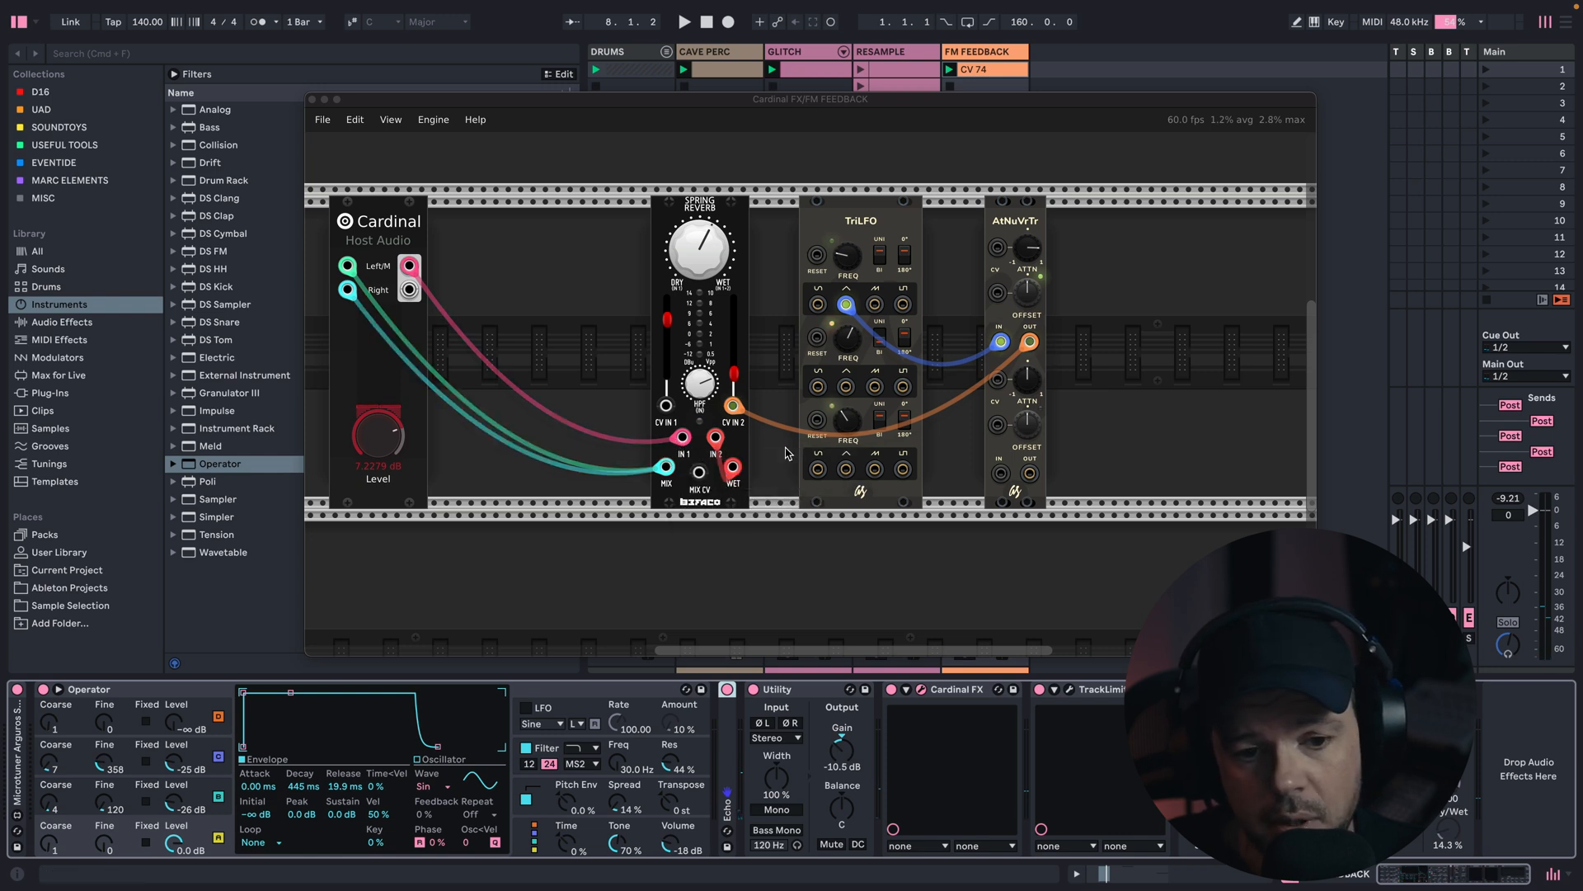
# Unplug the feedback cable from the Spring Reverb's In 2 and reconnect it from the Wet output
pyautogui.moveTo(716, 448)
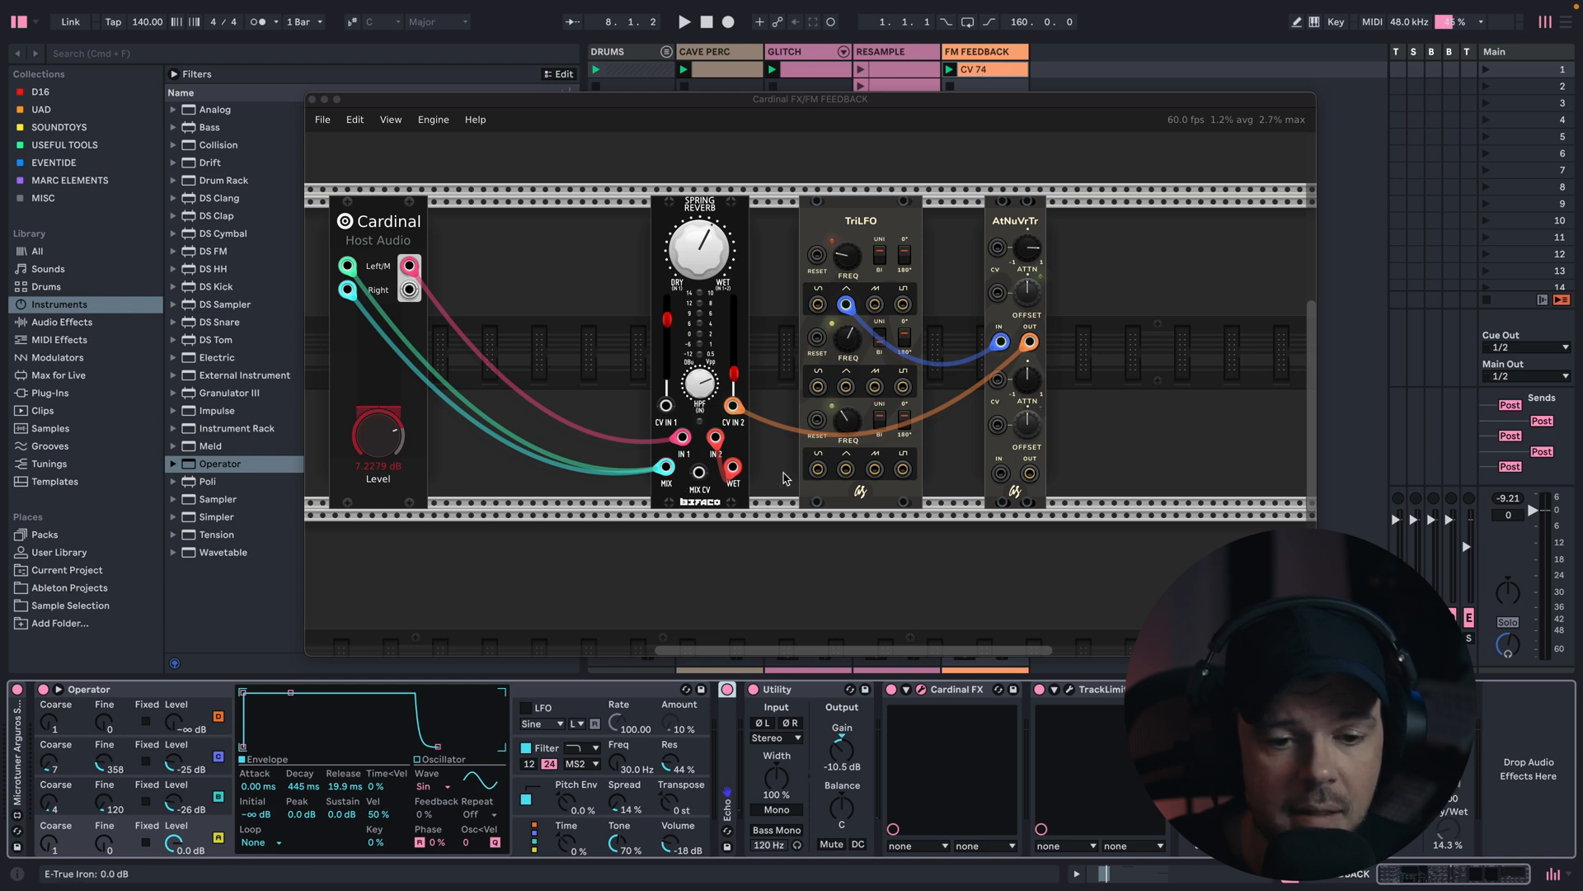
pyautogui.moveTo(716, 438); pyautogui.dragTo(735, 474)
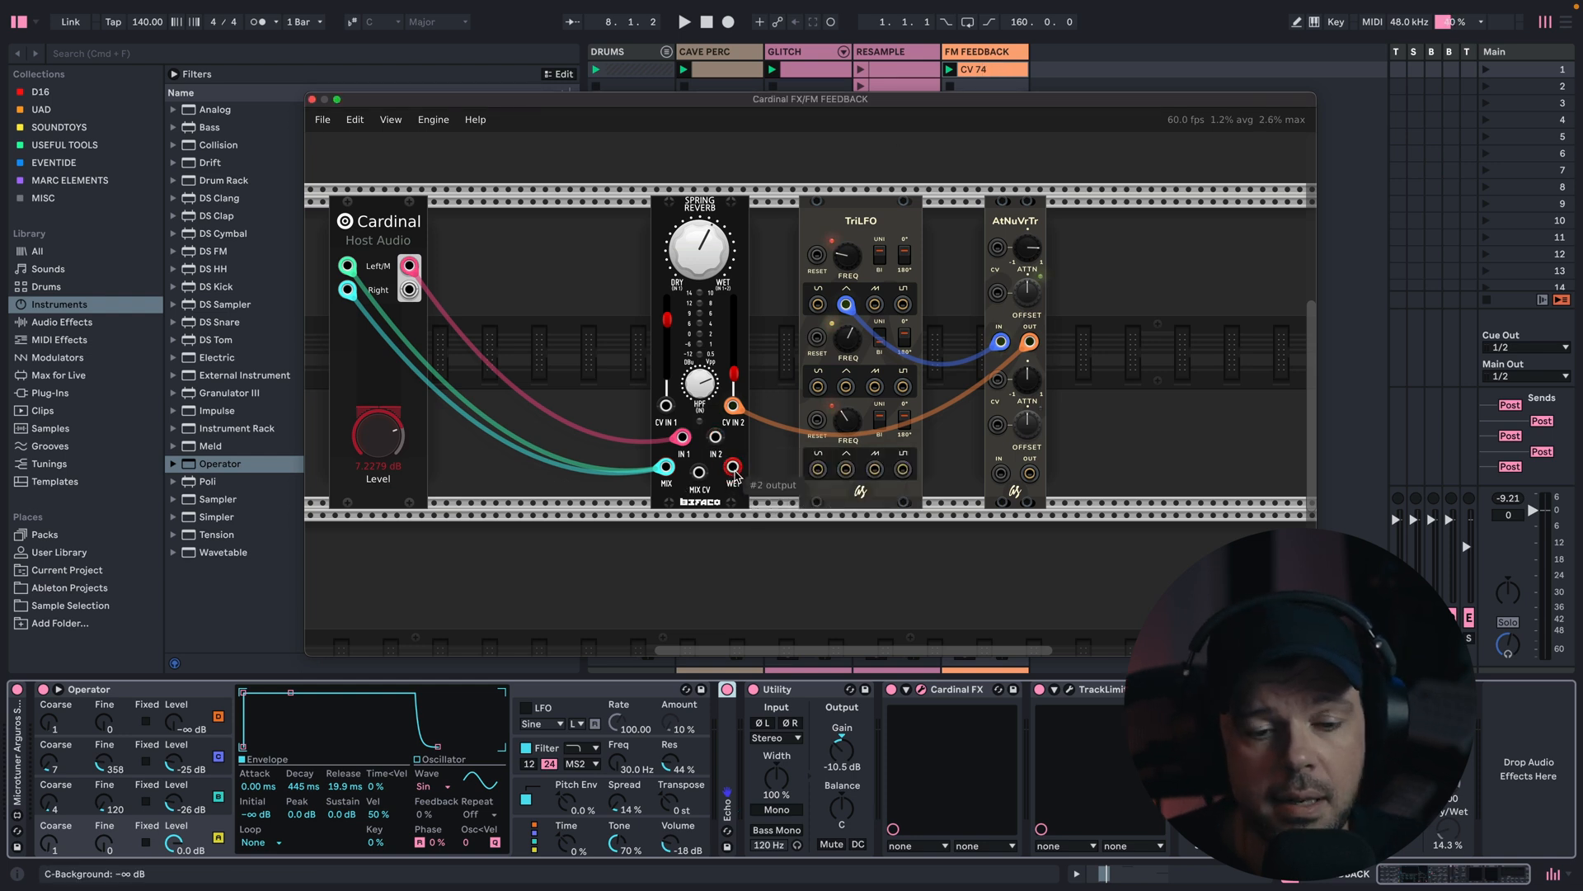
pyautogui.moveTo(733, 472); pyautogui.dragTo(715, 438)
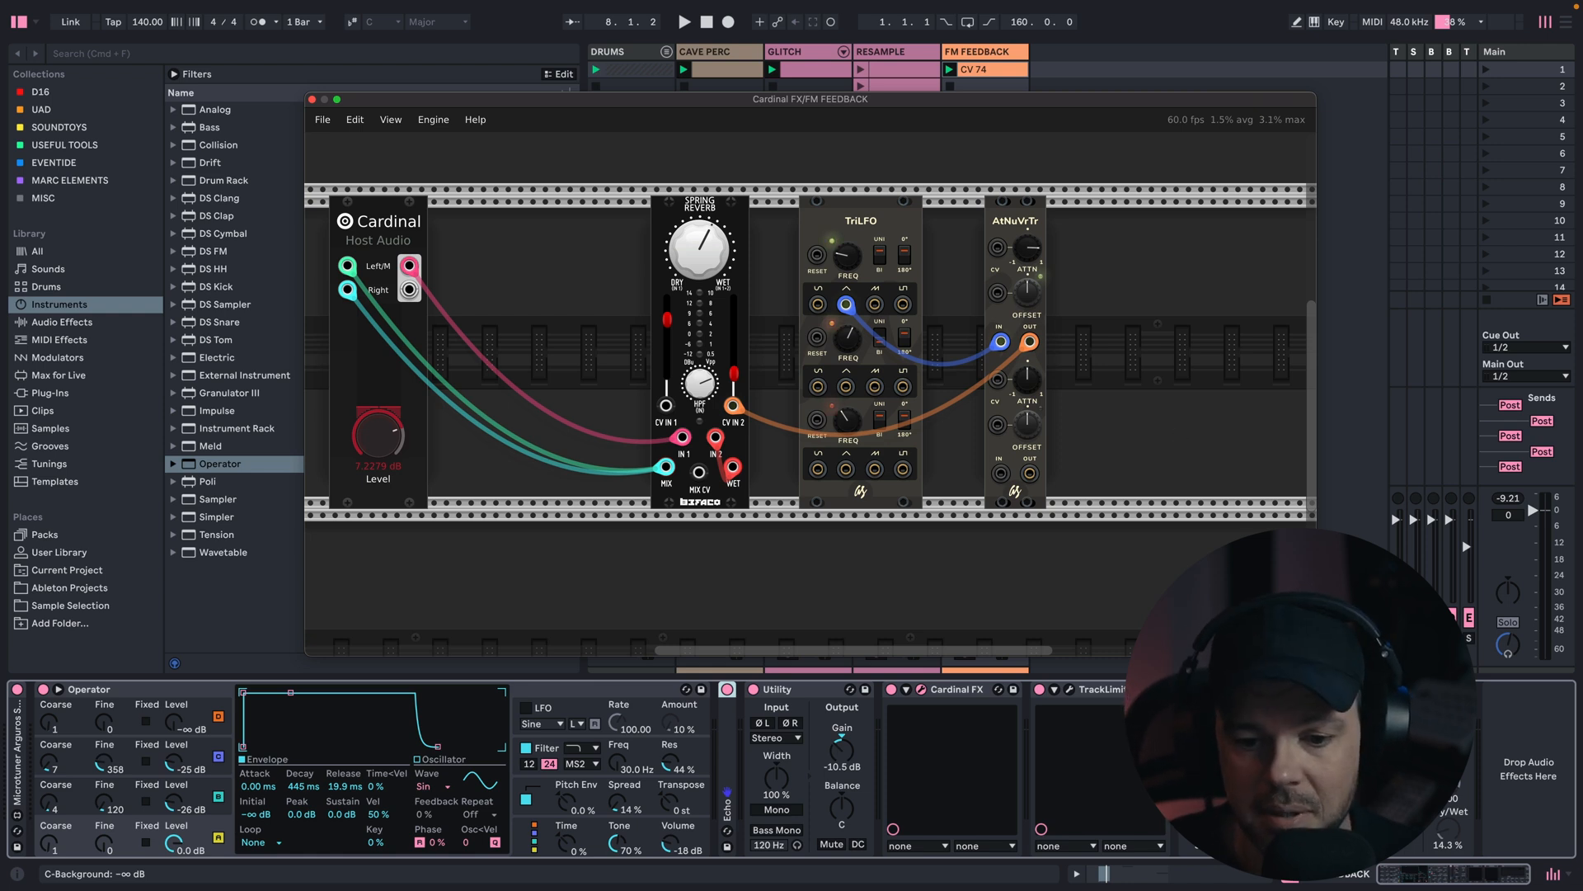
# Examine the TrackLimit limiter's ceiling setting on the FM FEEDBACK track and close its window
pyautogui.click(1071, 692)
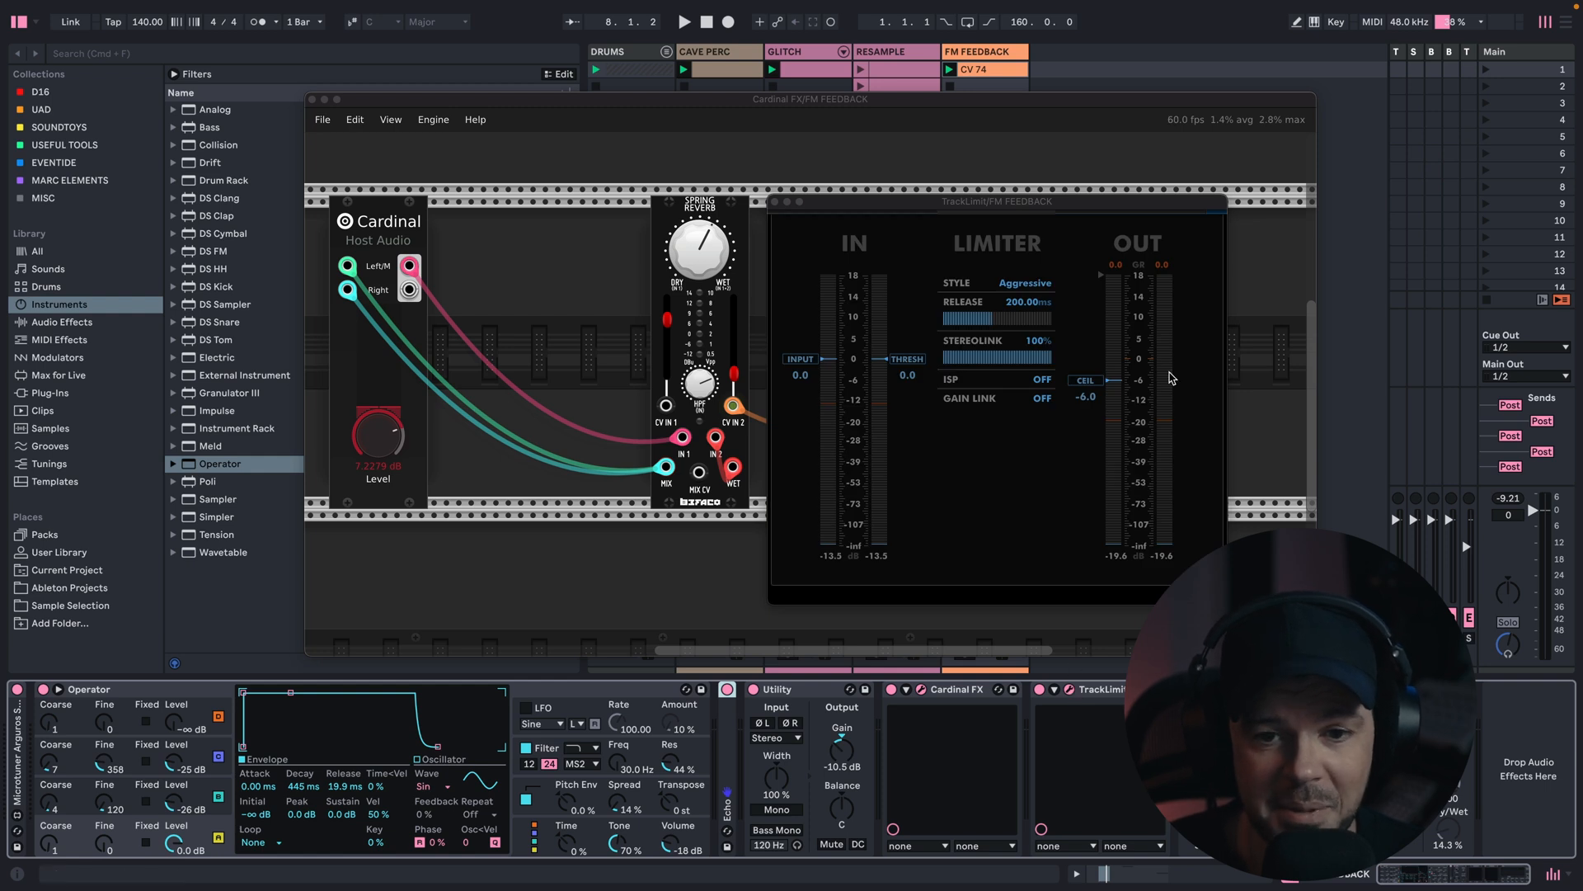
pyautogui.moveTo(1149, 203); pyautogui.dragTo(1242, 160)
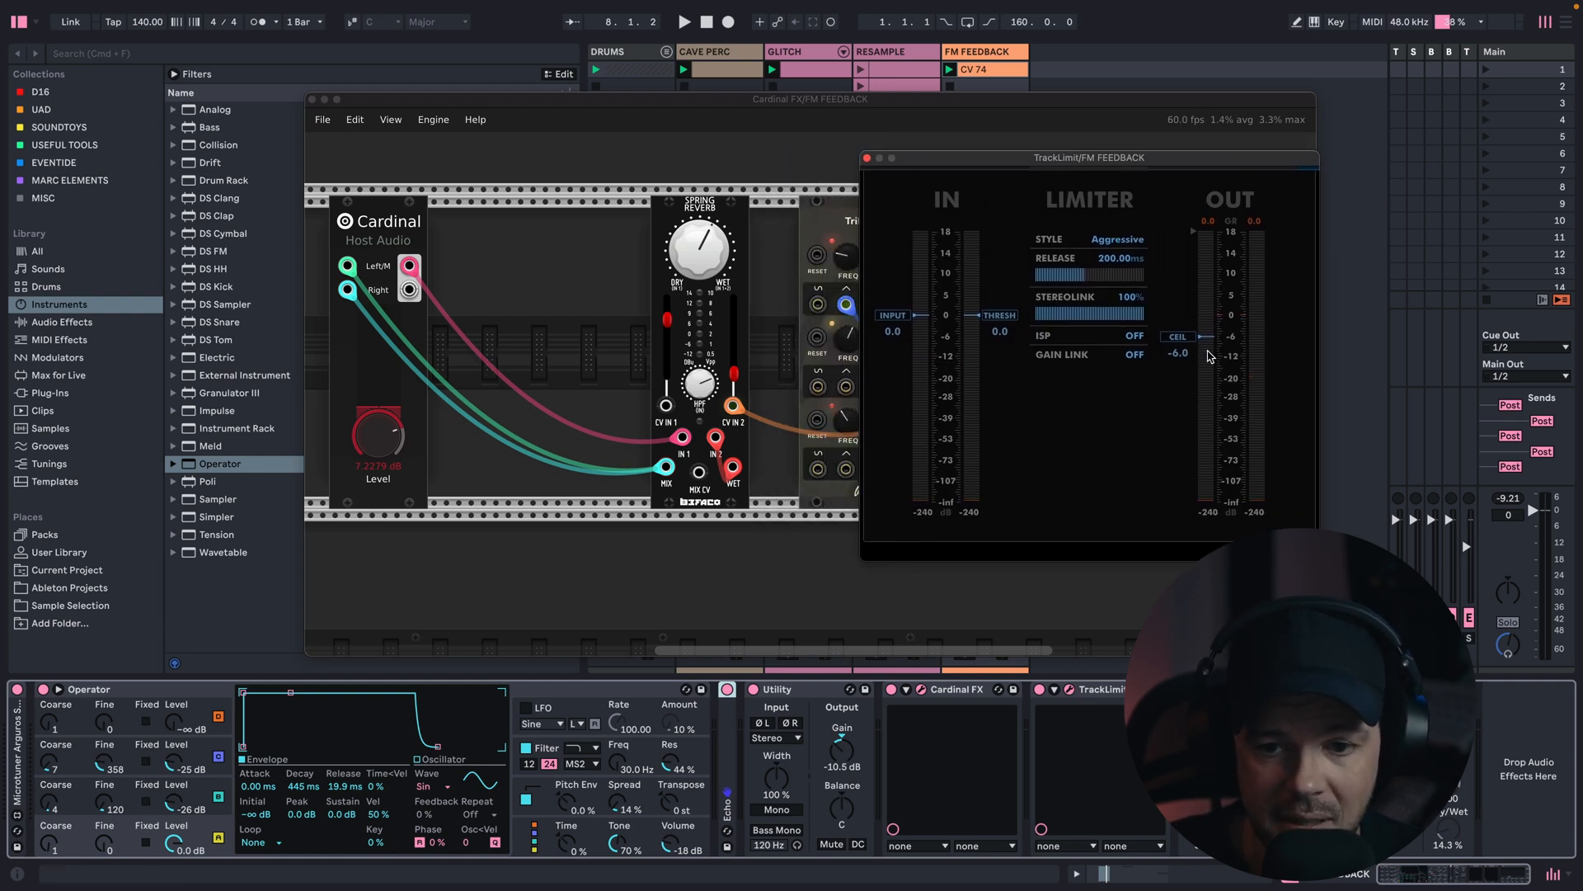
pyautogui.click(868, 160)
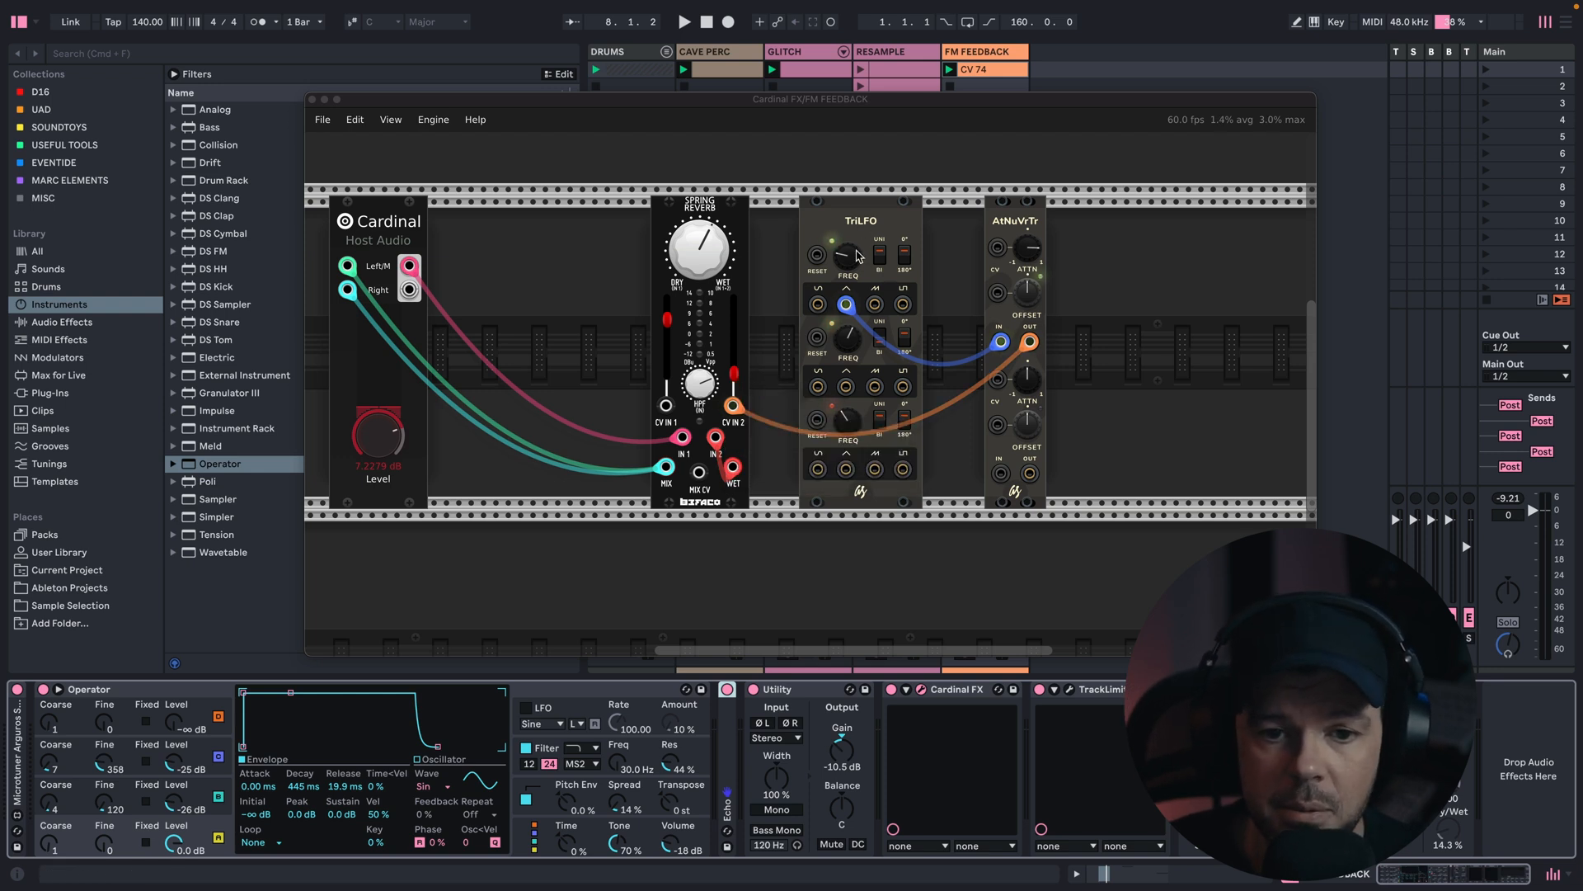
# Check the TriLFO frequency and attenuverter, start playback, and raise the Spring Reverb's In 2 level to 74%
pyautogui.moveTo(849, 265)
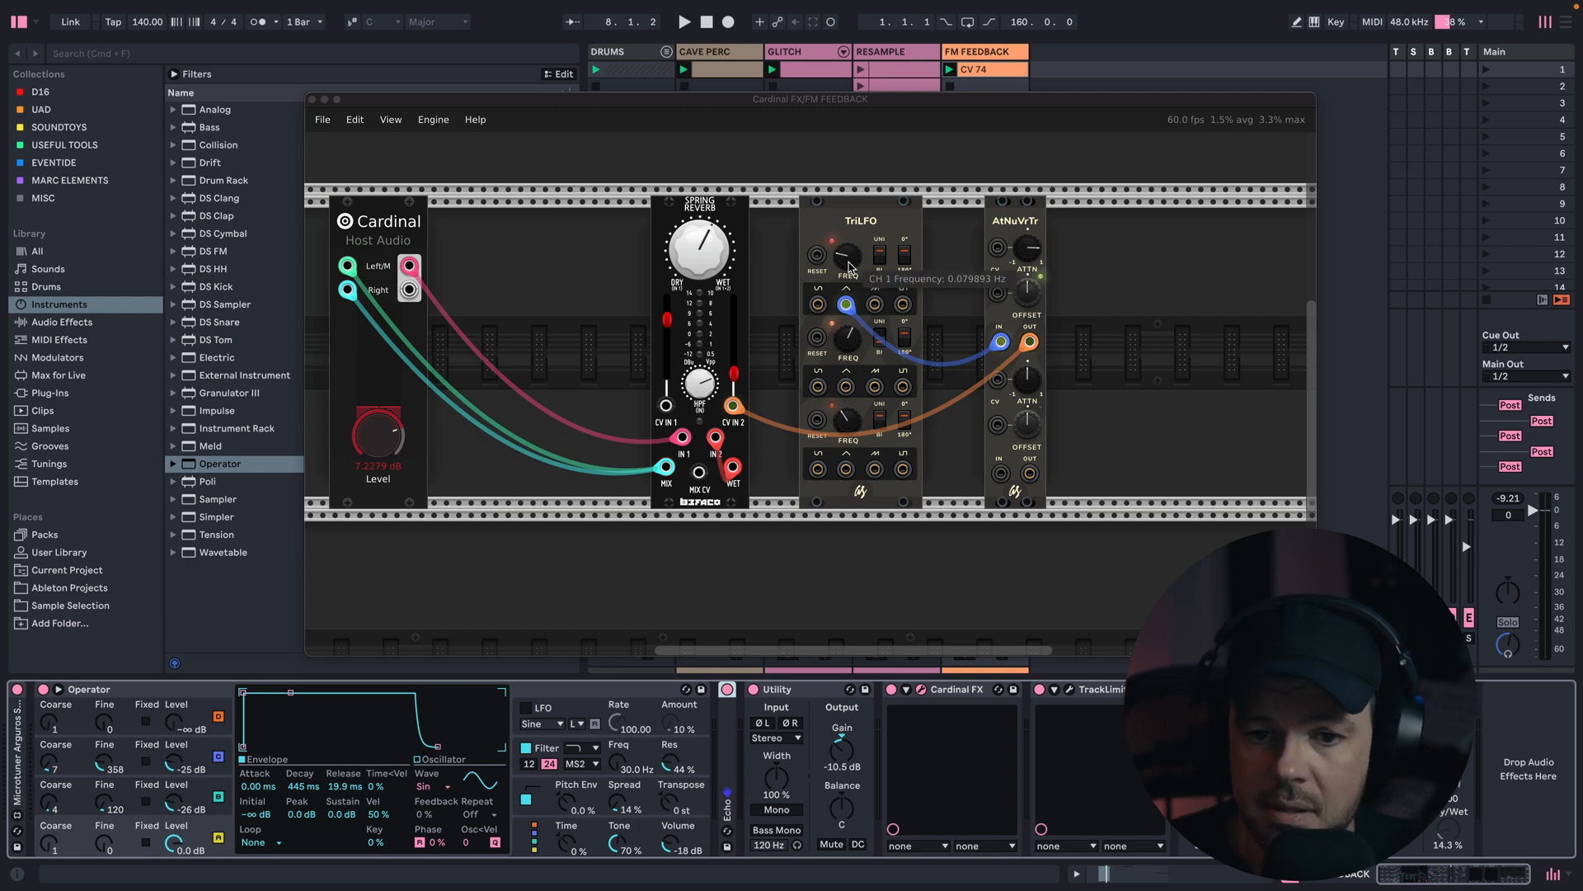
pyautogui.moveTo(1036, 256)
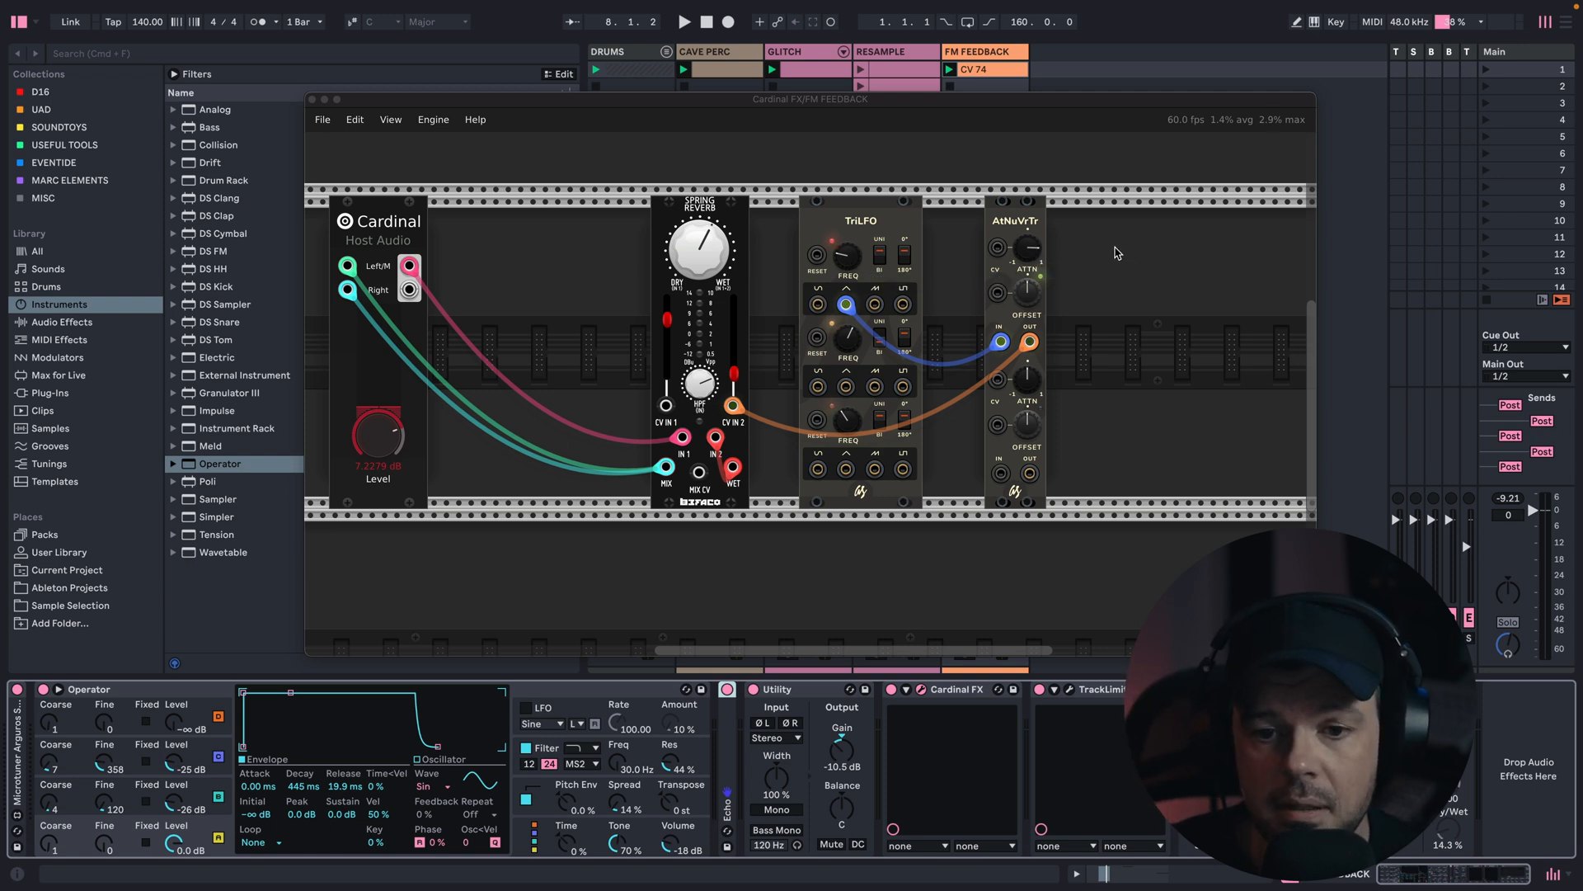
pyautogui.moveTo(734, 381)
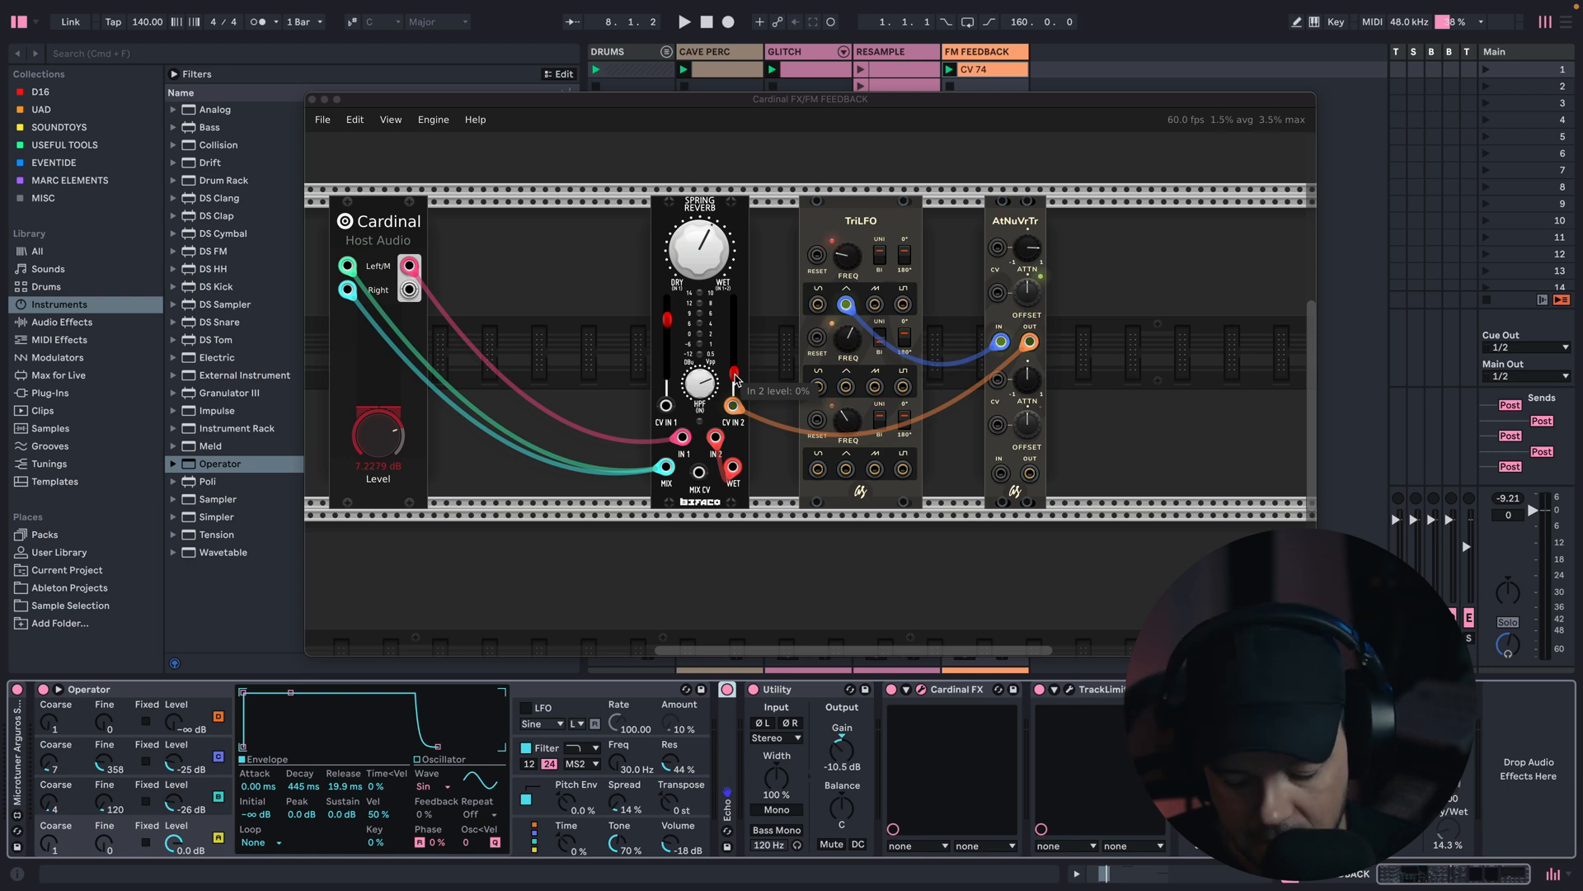
pyautogui.press('space')
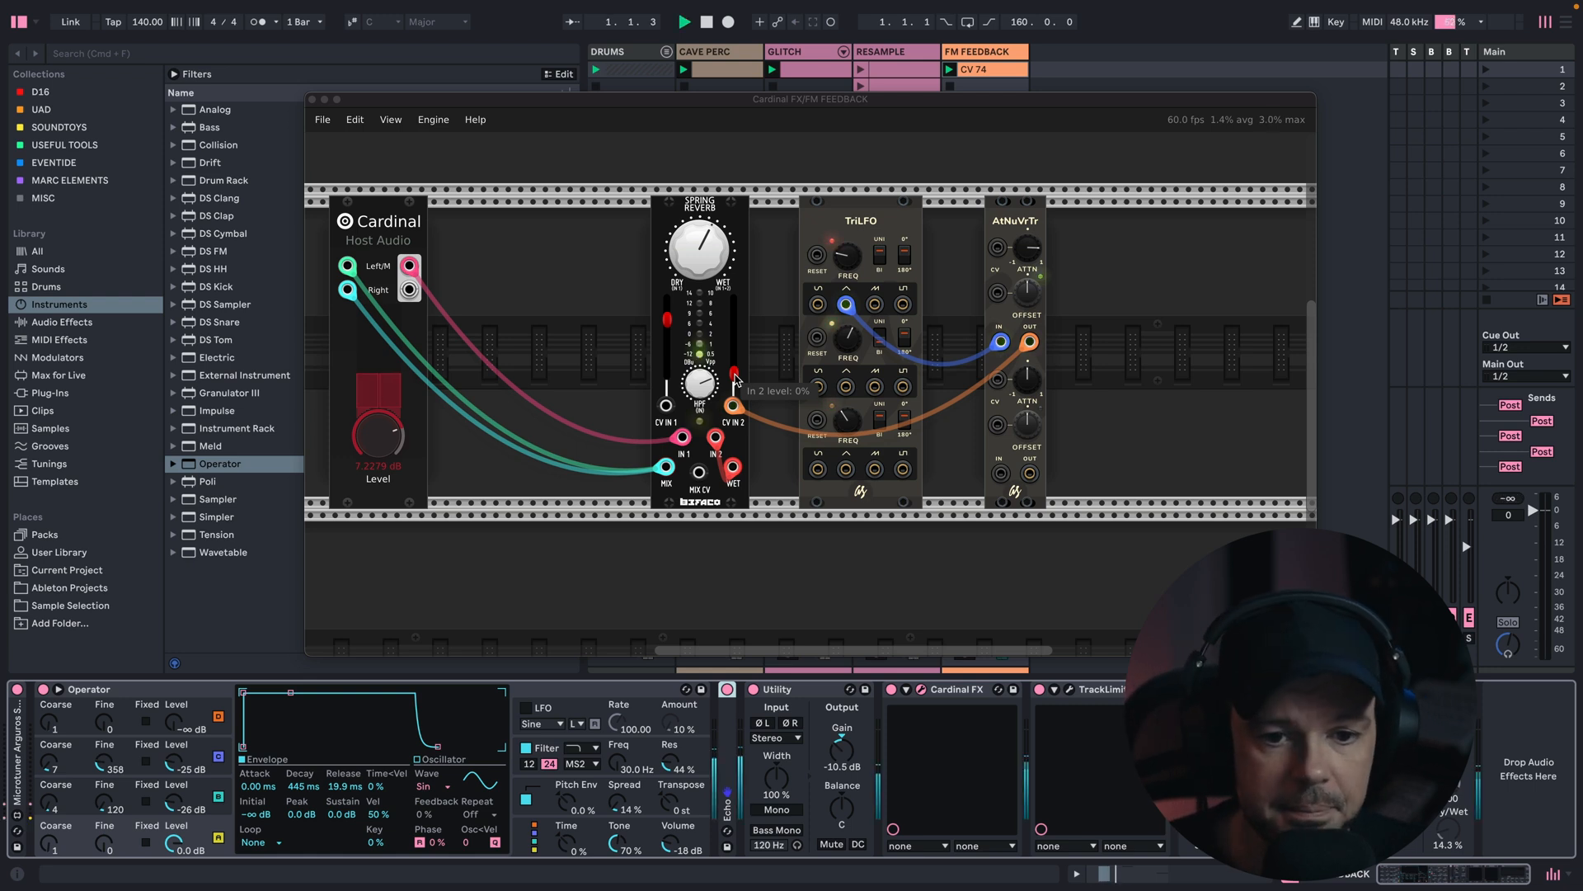
pyautogui.click(736, 375)
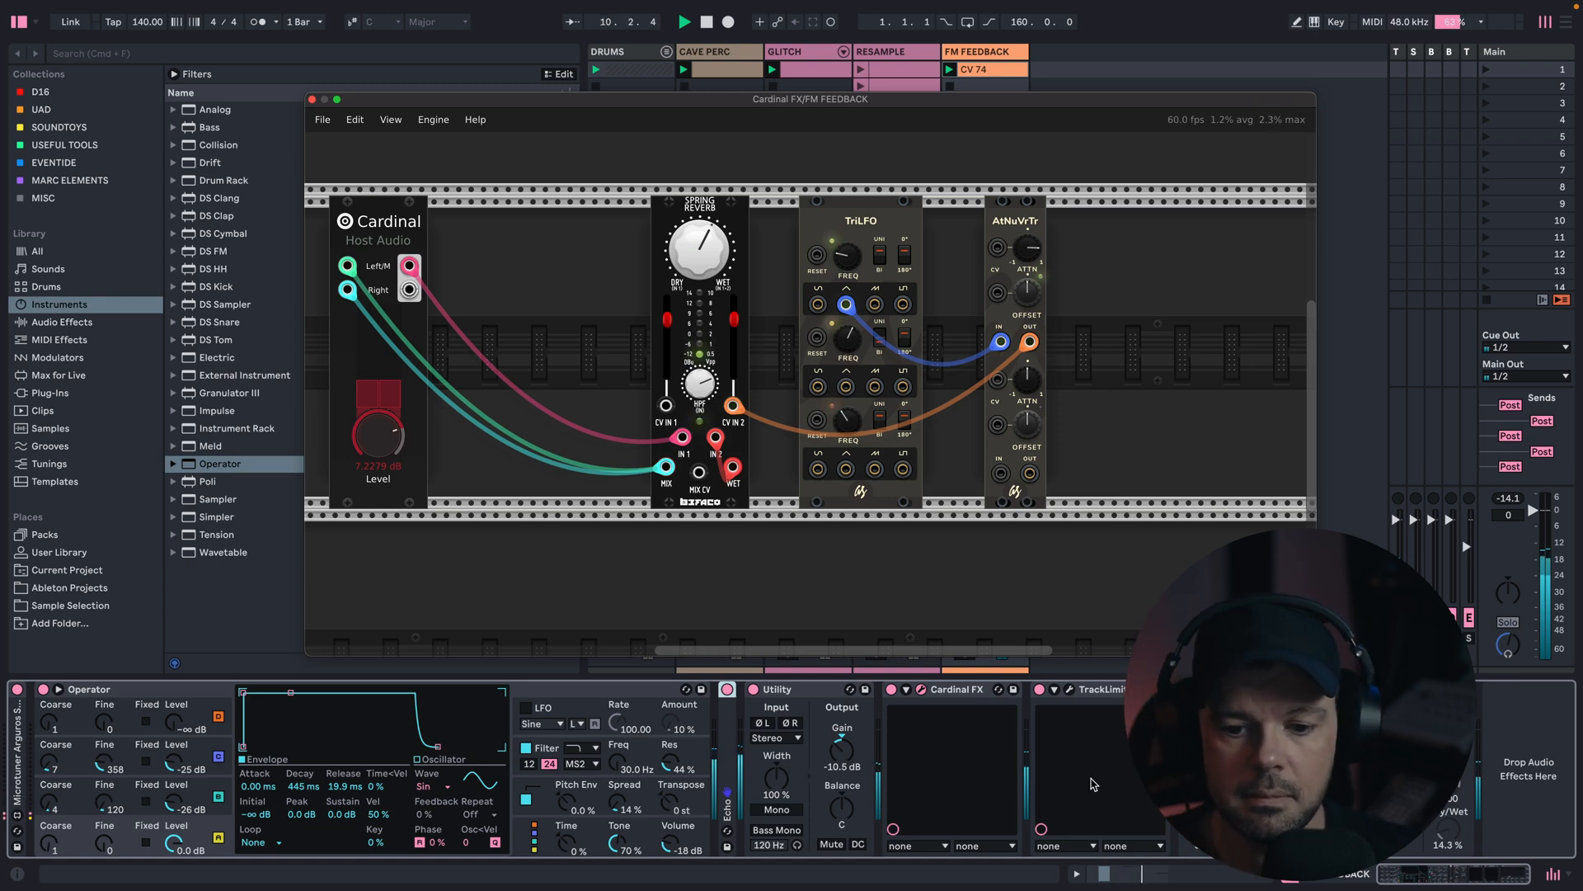
# Check the FM FEEDBACK track's TrackLimit levels during playback, close its window, and select the DRUMS track
pyautogui.click(1071, 690)
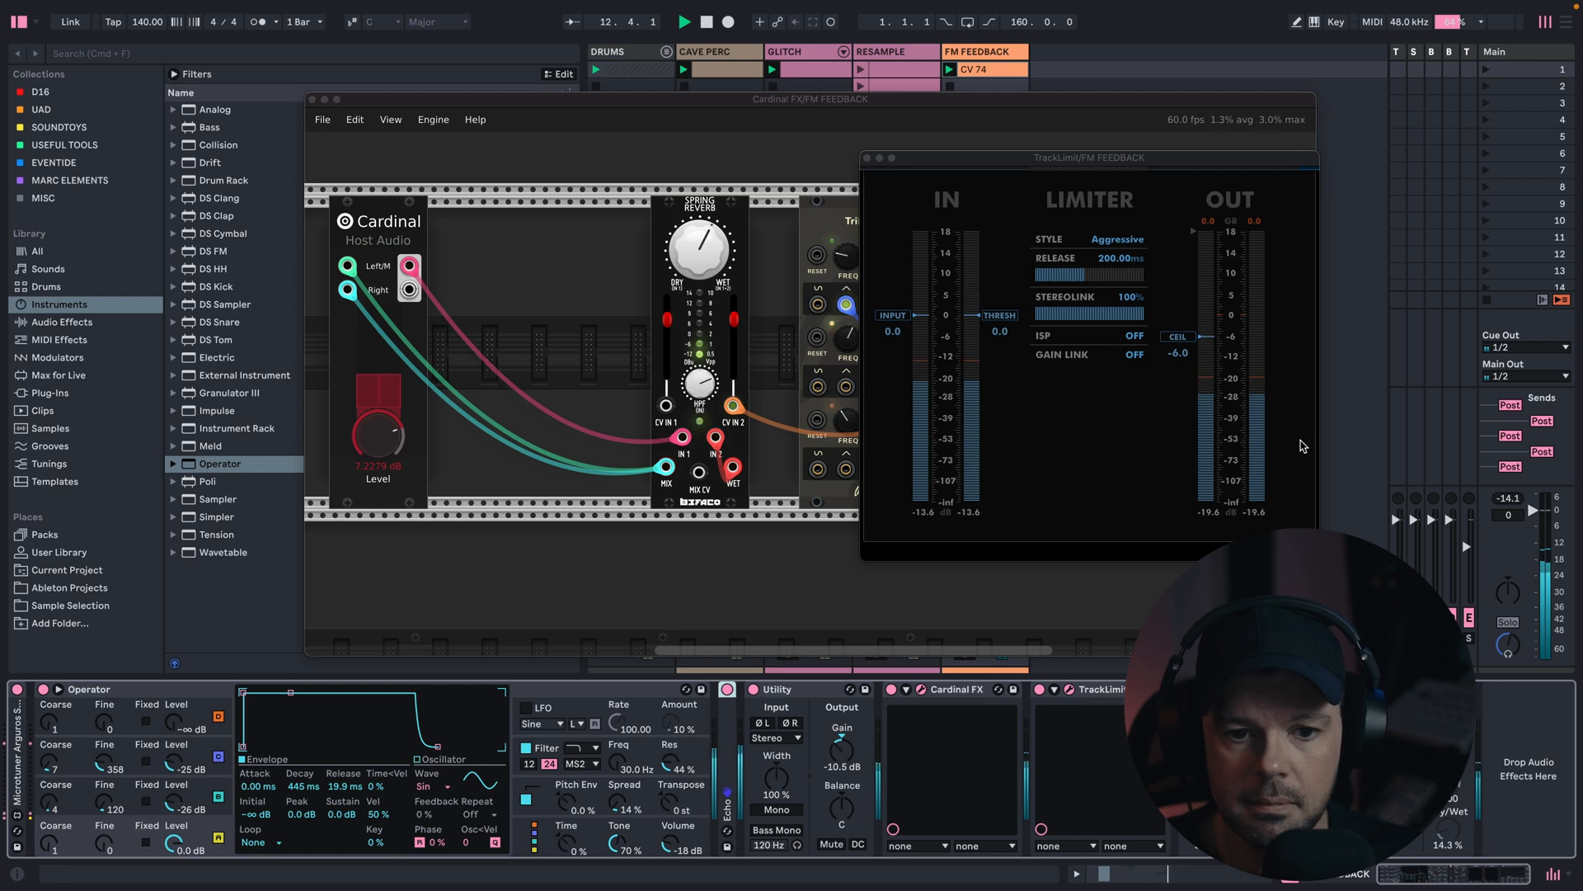
pyautogui.click(867, 159)
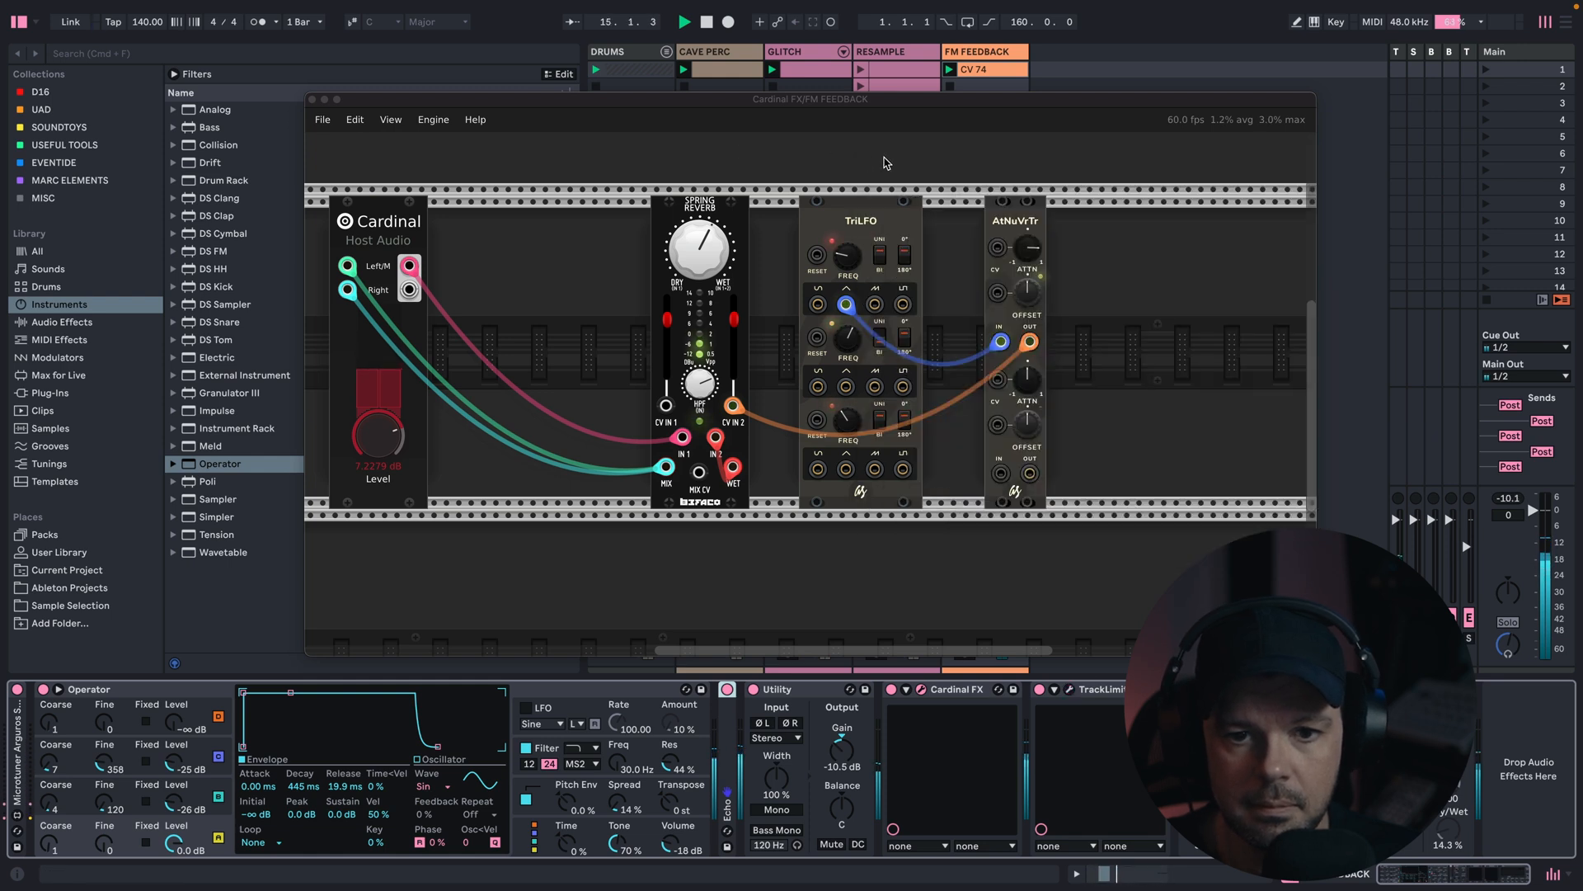
pyautogui.click(664, 67)
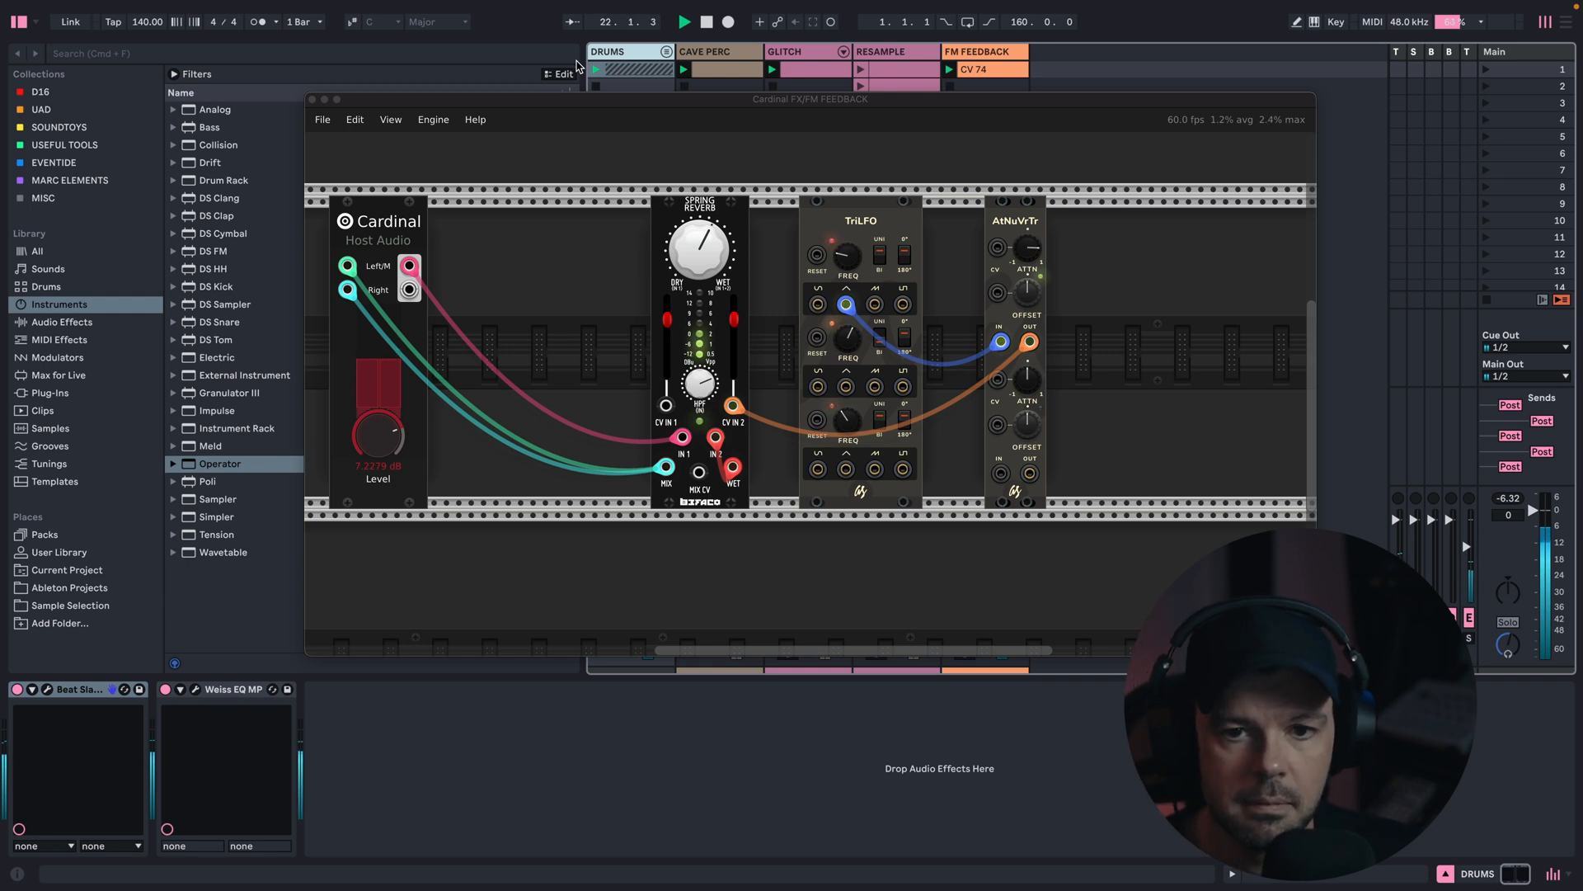
# Return to the FM FEEDBACK track and set the envelope amount of Operator's filter to 100%
pyautogui.click(957, 51)
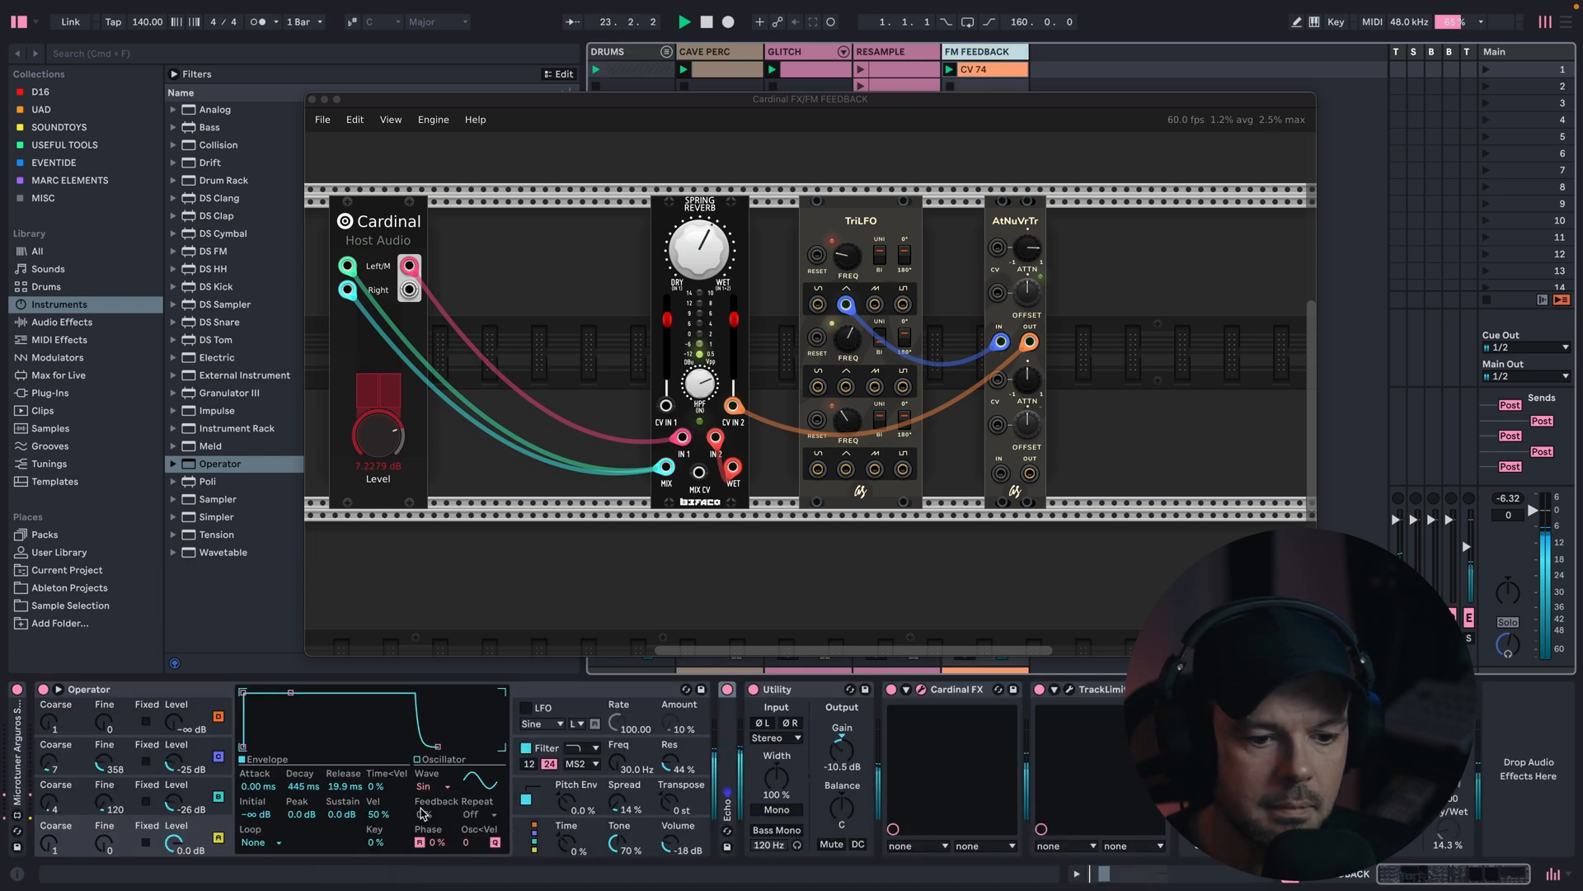
pyautogui.click(559, 748)
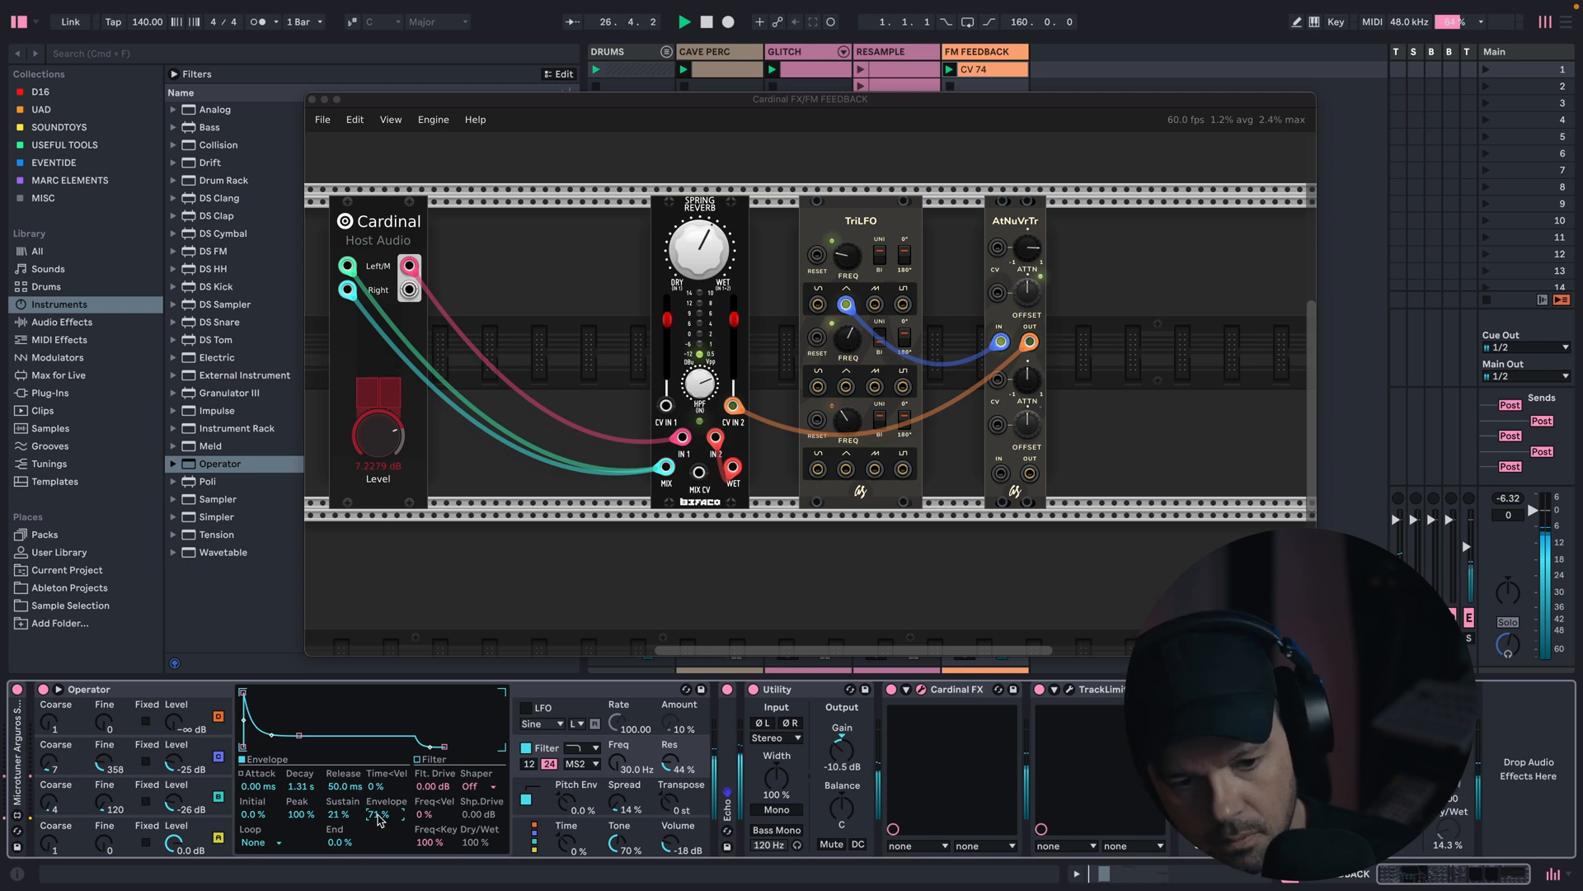
pyautogui.moveTo(379, 814)
pyautogui.mouseDown()
pyautogui.moveTo(379, 838)
pyautogui.moveTo(379, 821)
pyautogui.mouseUp()
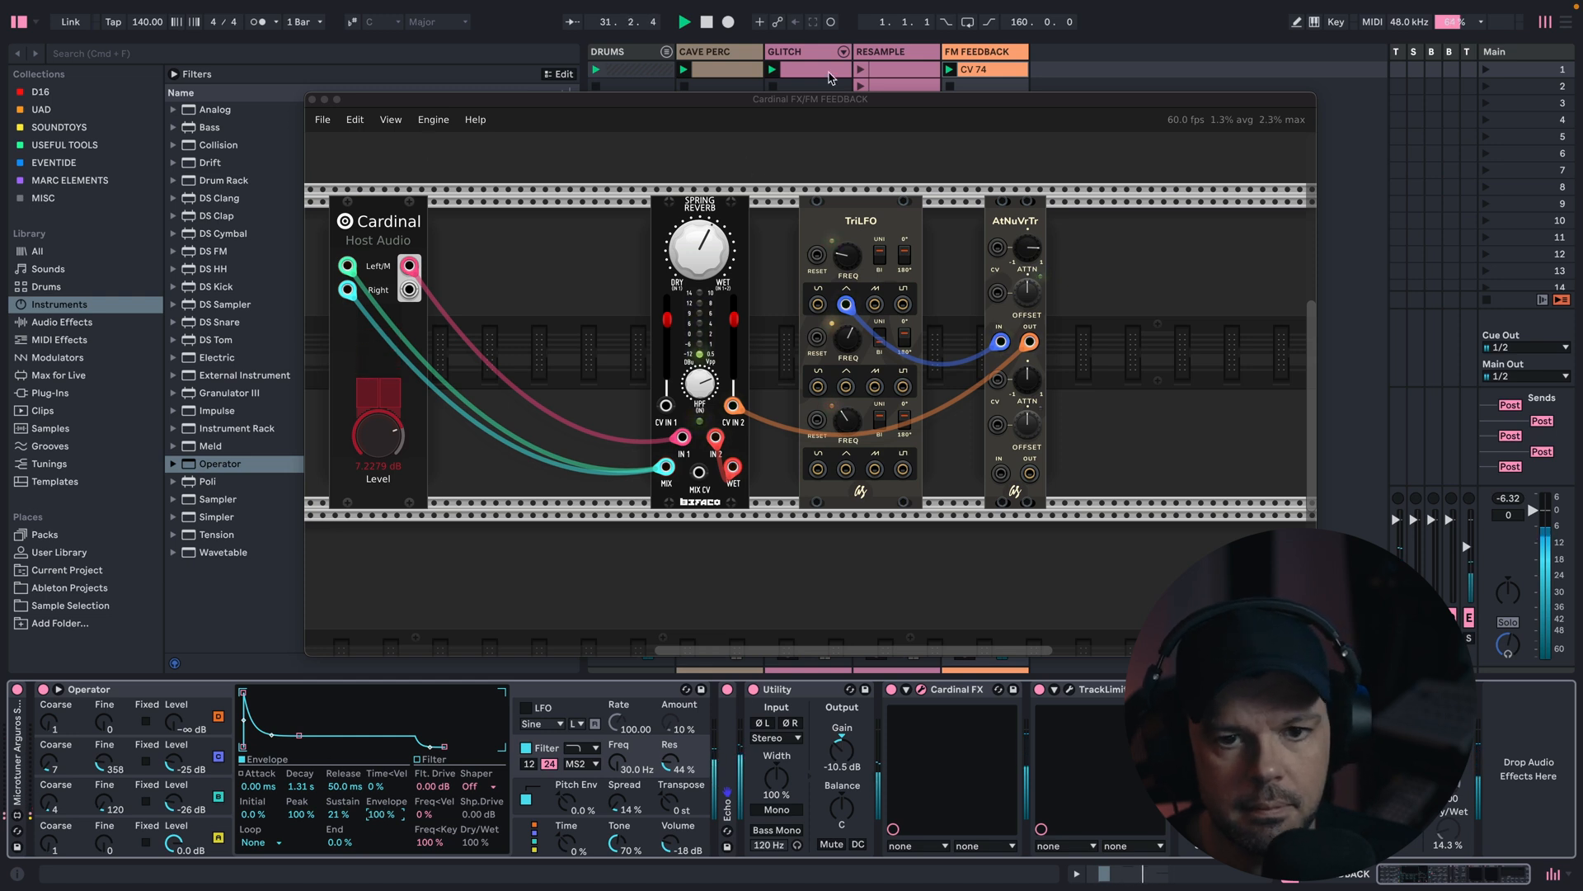
# Stop playback, lower the Spring Reverb's In 2 level to 0% in the FM FEEDBACK patch, and close the Cardinal window
pyautogui.click(313, 100)
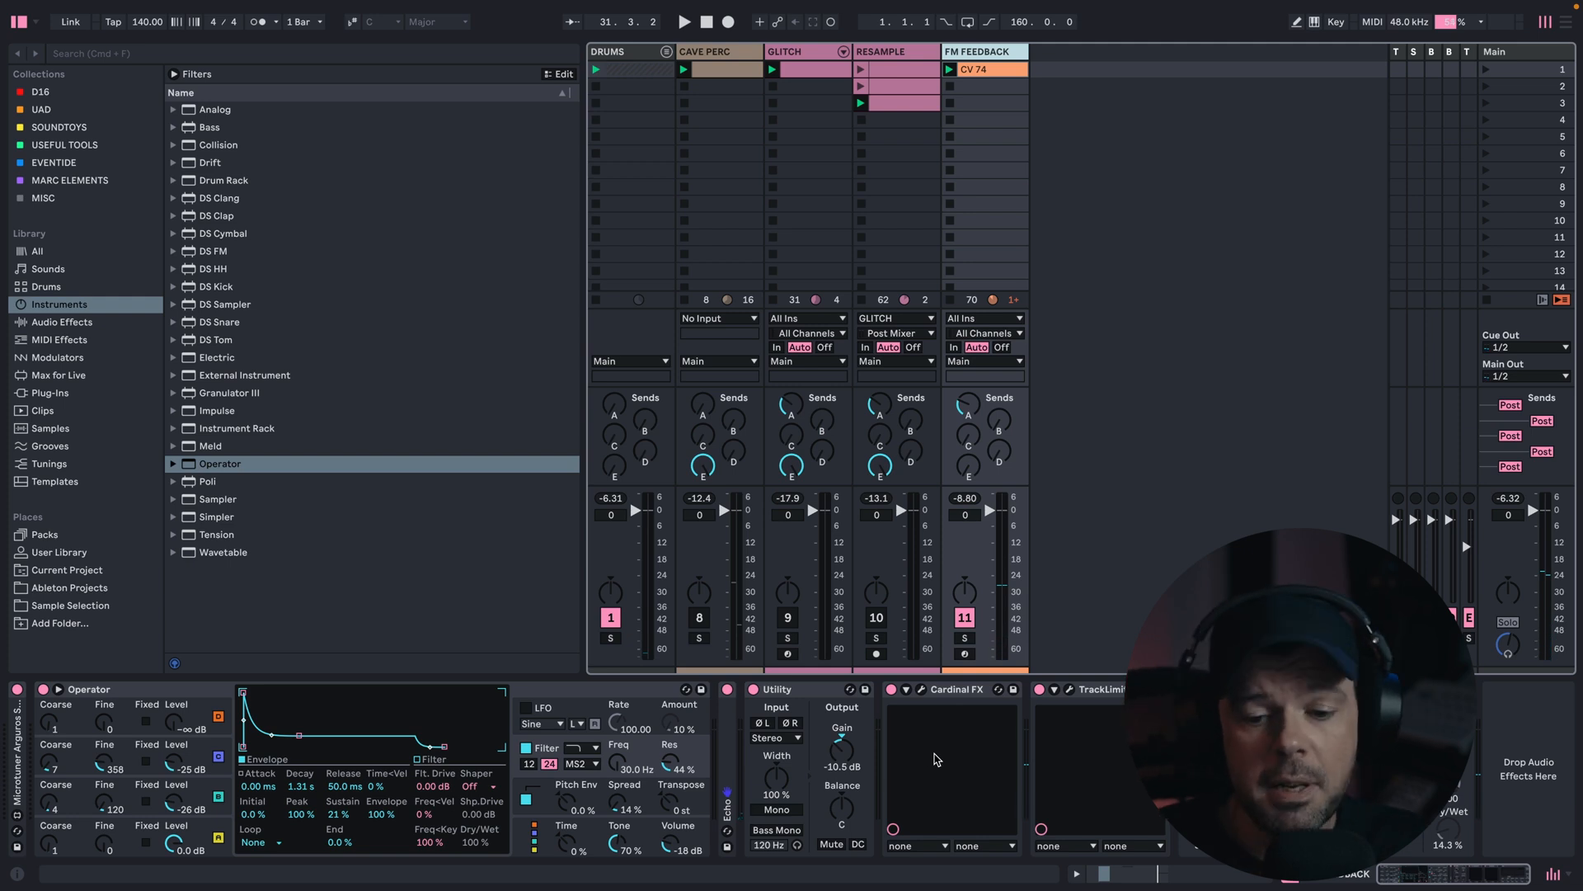
pyautogui.click(922, 690)
pyautogui.moveTo(733, 320); pyautogui.dragTo(736, 398)
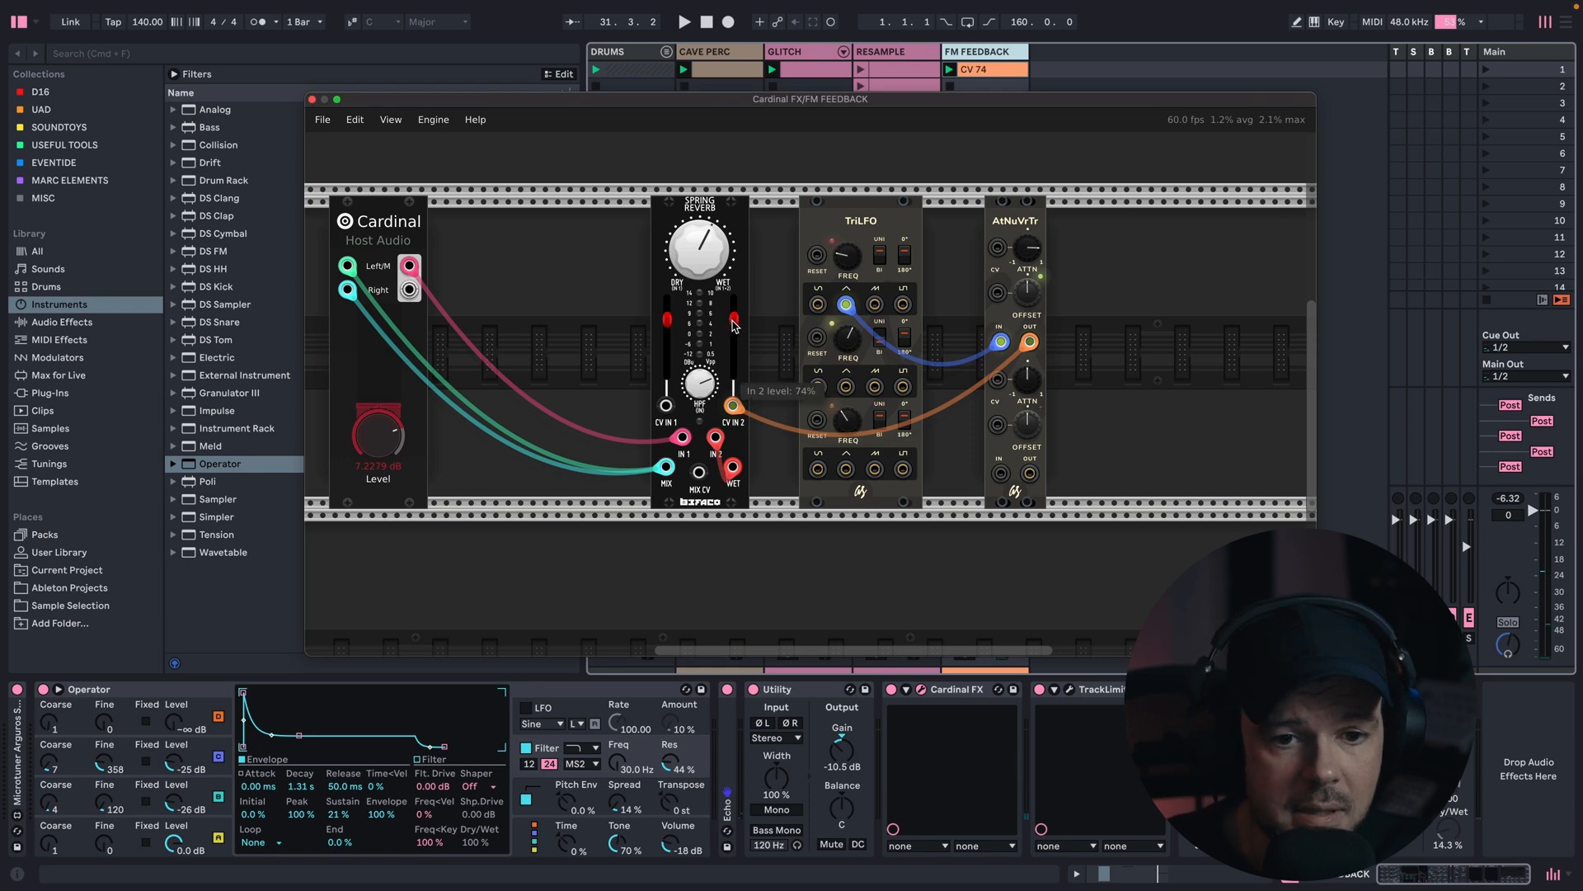
pyautogui.moveTo(731, 522); pyautogui.dragTo(730, 701)
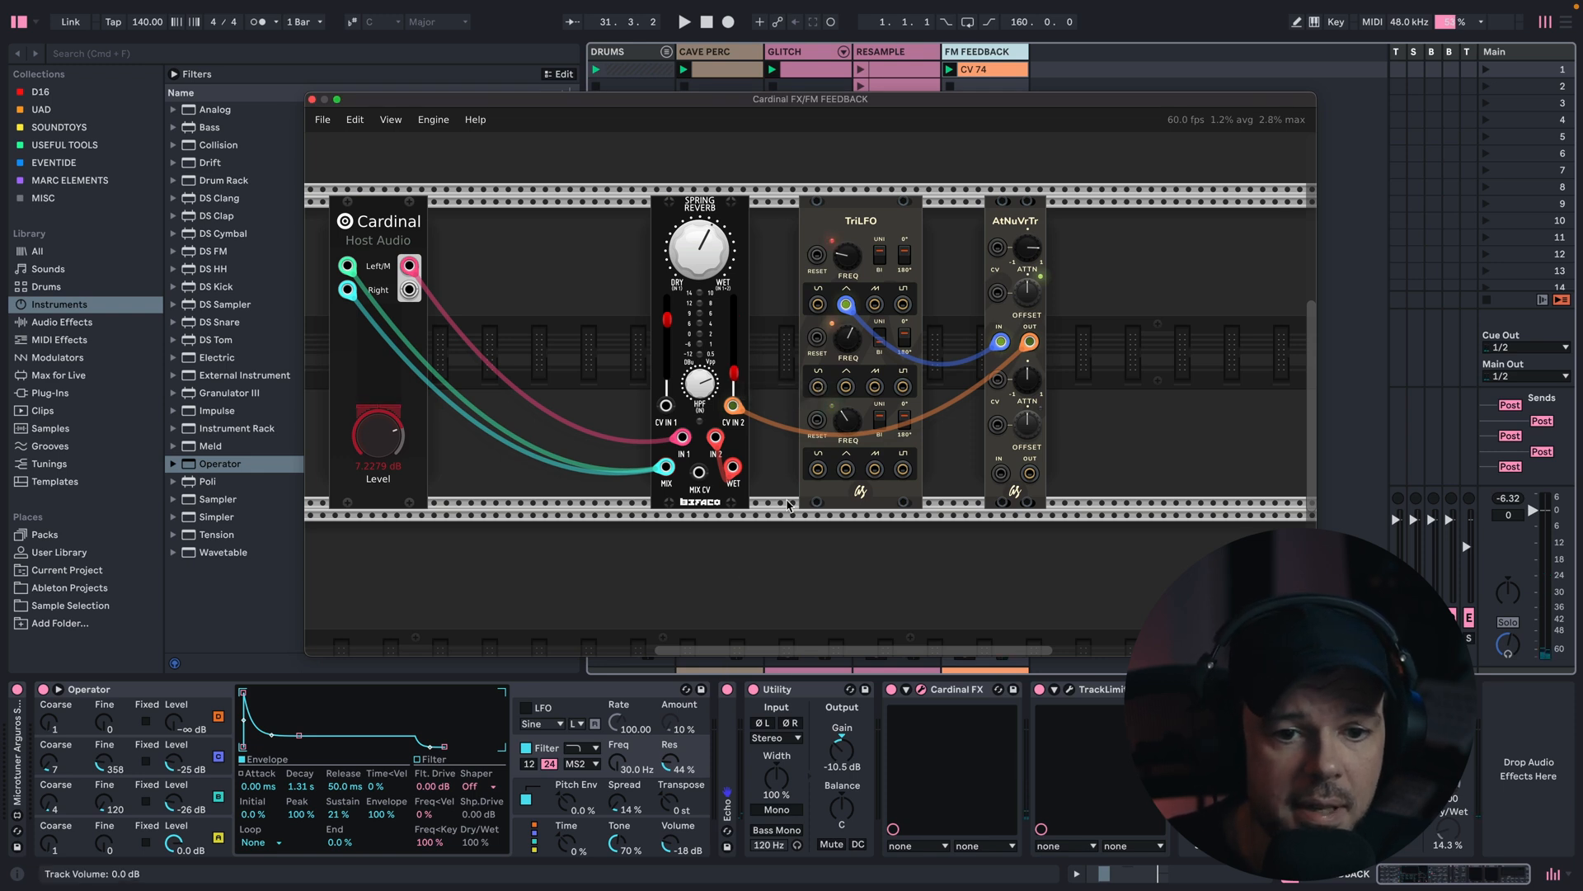
pyautogui.click(312, 100)
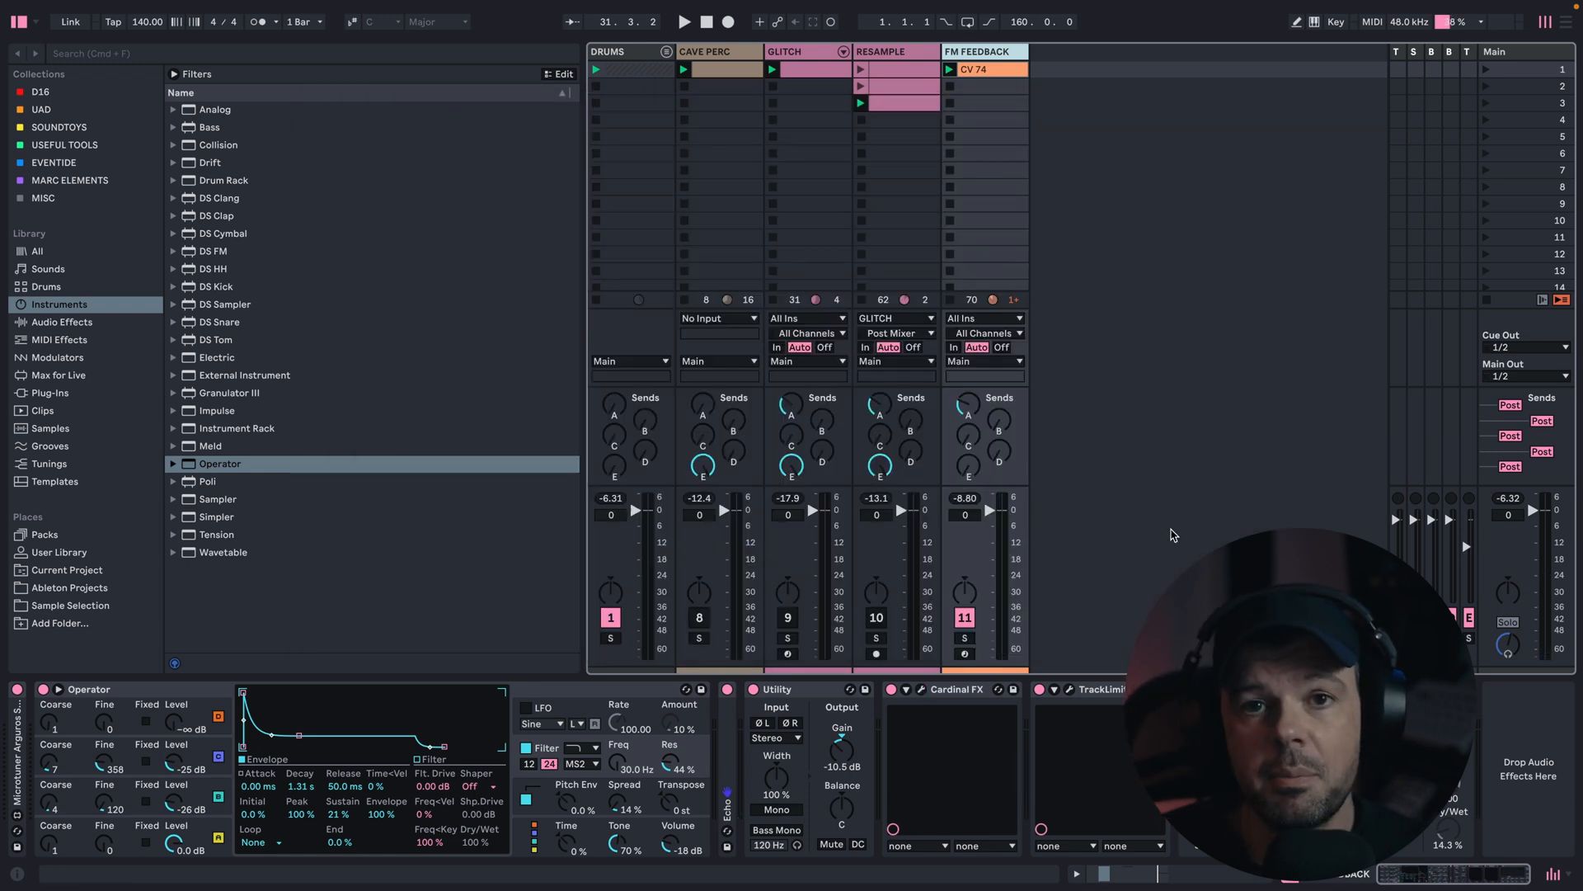